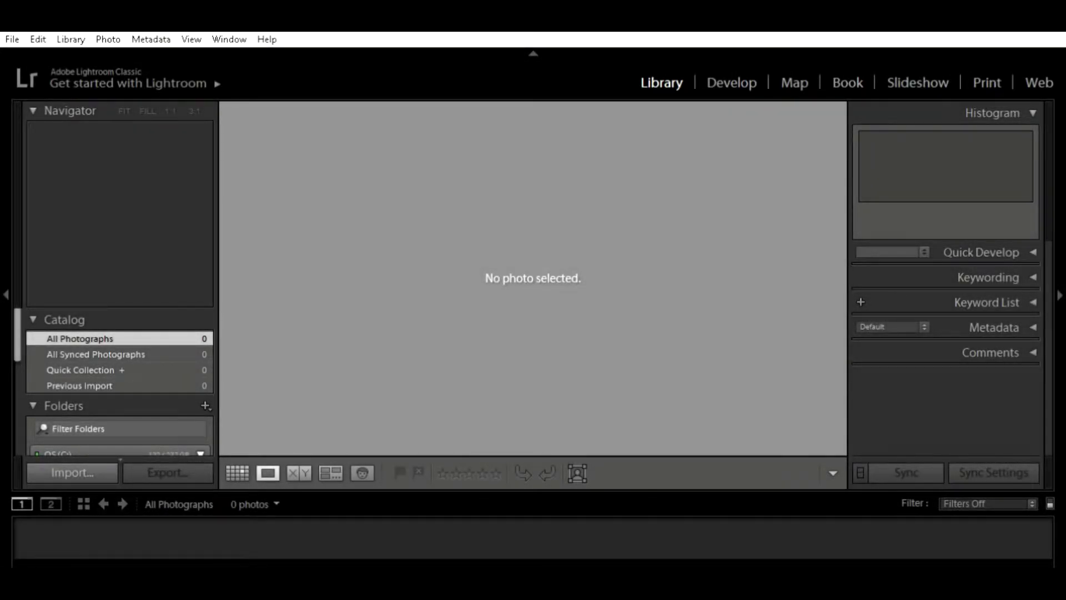
- Import the three photos and open the red Audi photo in the Develop module
{"action": "left_click", "coordinate": [87, 465]}
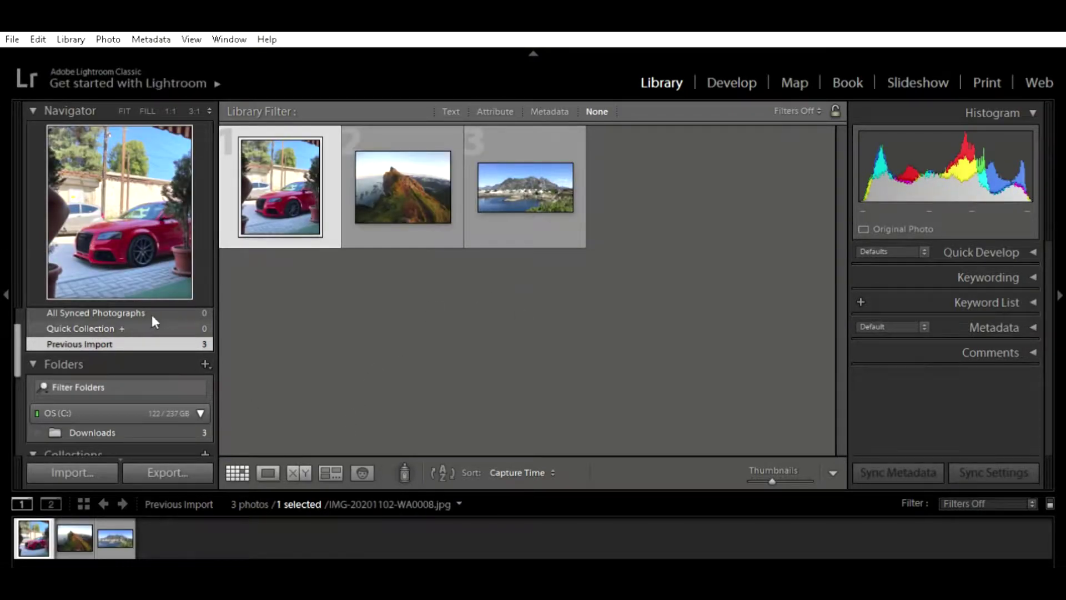
{"action": "left_click", "coordinate": [734, 88]}
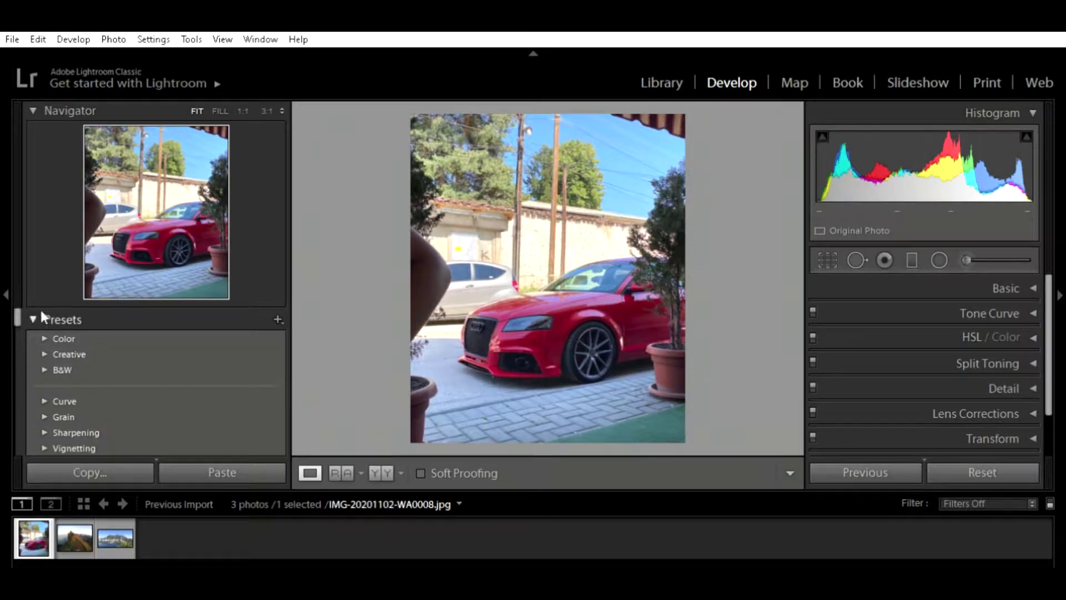
- Apply the Basics-Contrast user preset and compare it with the original in Before & After view
{"action": "scroll", "coordinate": [18, 305], "scroll_direction": "down", "scroll_amount": 3}
{"action": "scroll", "coordinate": [17, 308], "scroll_direction": "down", "scroll_amount": 2}
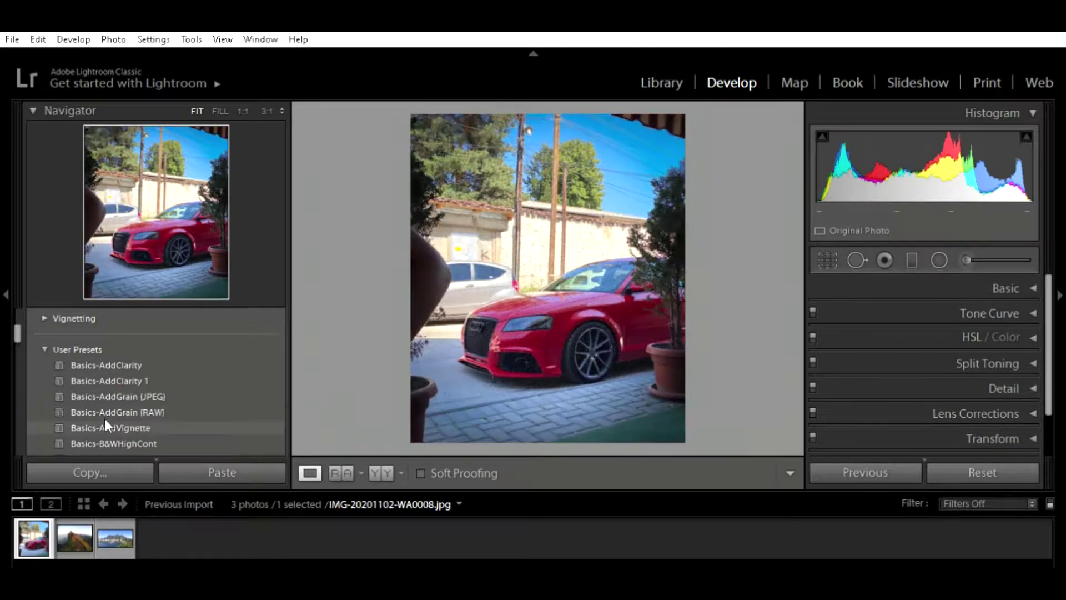
{"action": "scroll", "coordinate": [19, 321], "scroll_direction": "down", "scroll_amount": 1}
{"action": "scroll", "coordinate": [19, 321], "scroll_direction": "down", "scroll_amount": 5}
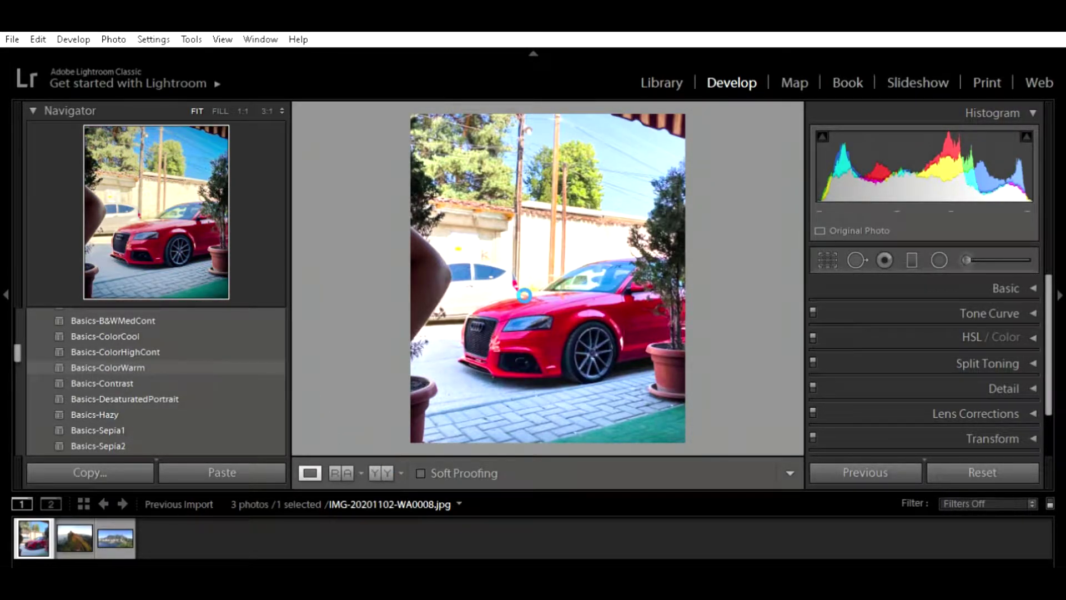
{"action": "key", "text": "y"}
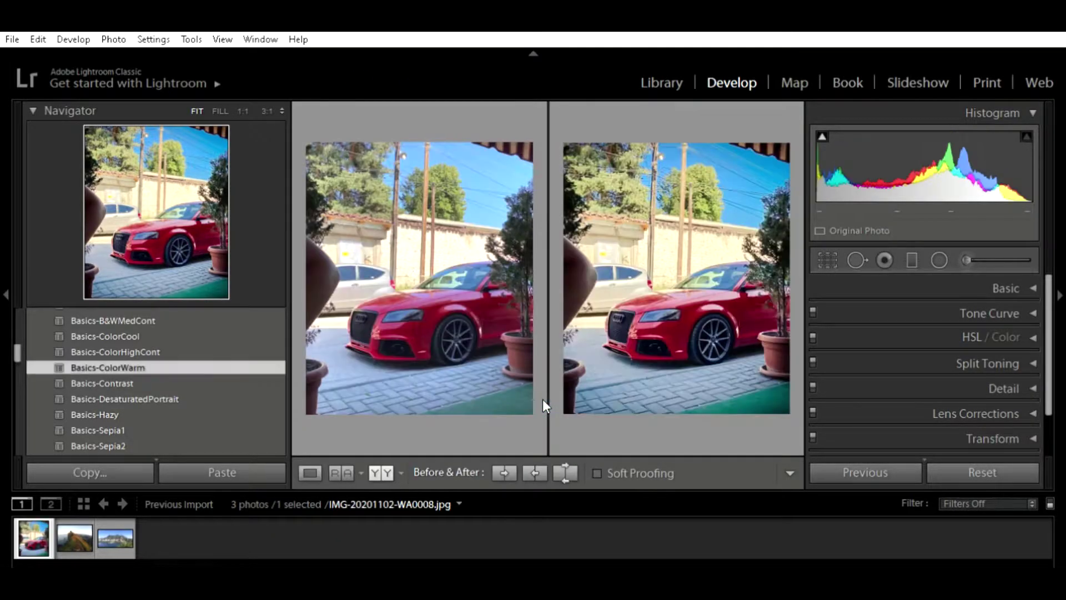
{"action": "left_click", "coordinate": [448, 319]}
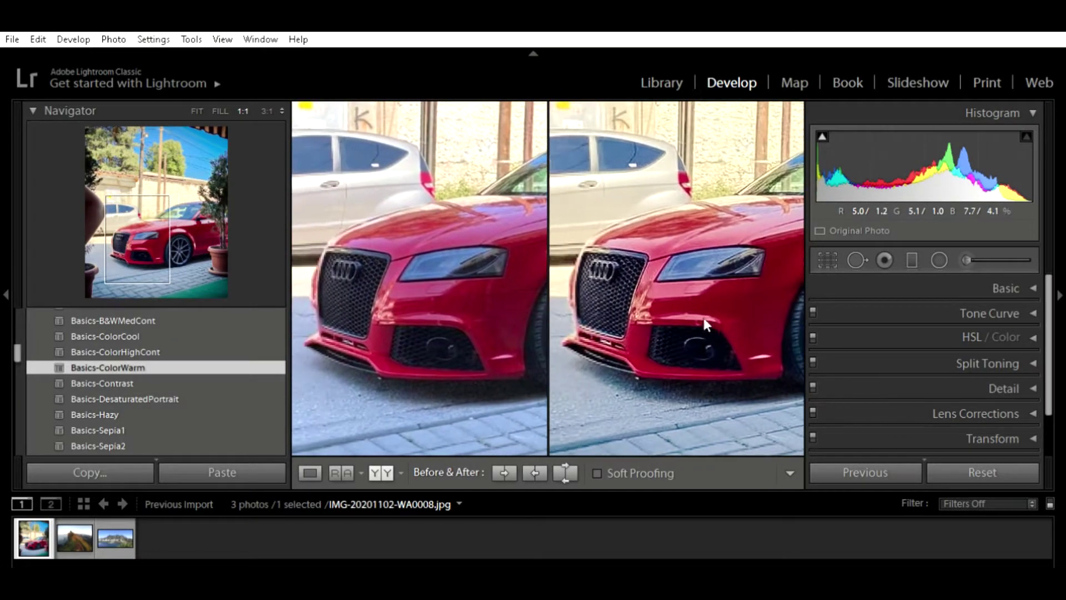
{"action": "left_click", "coordinate": [700, 330]}
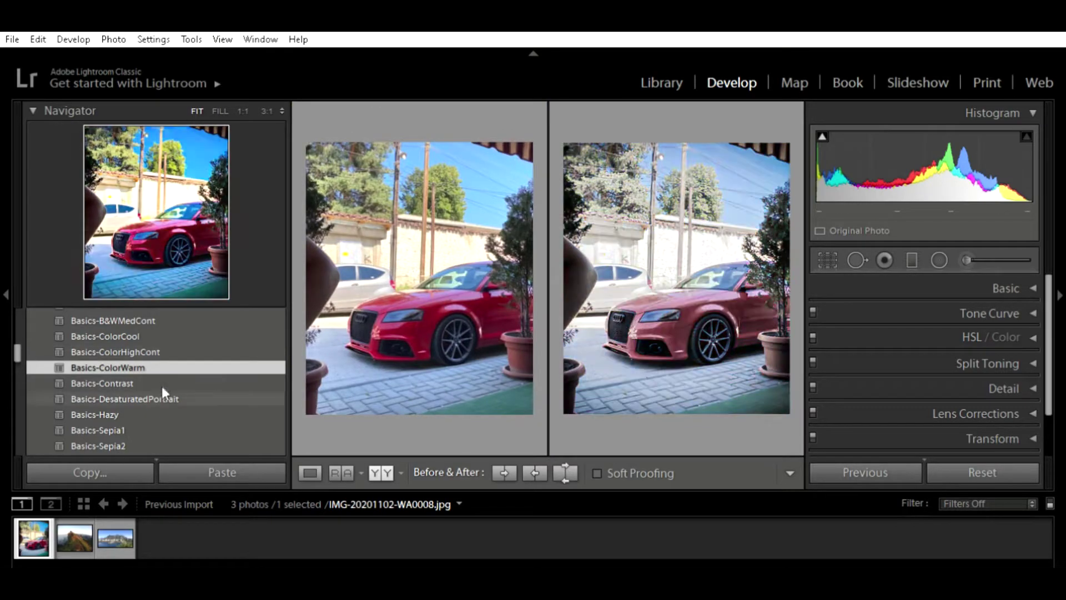
{"action": "left_click", "coordinate": [162, 384]}
{"action": "left_click", "coordinate": [623, 344]}
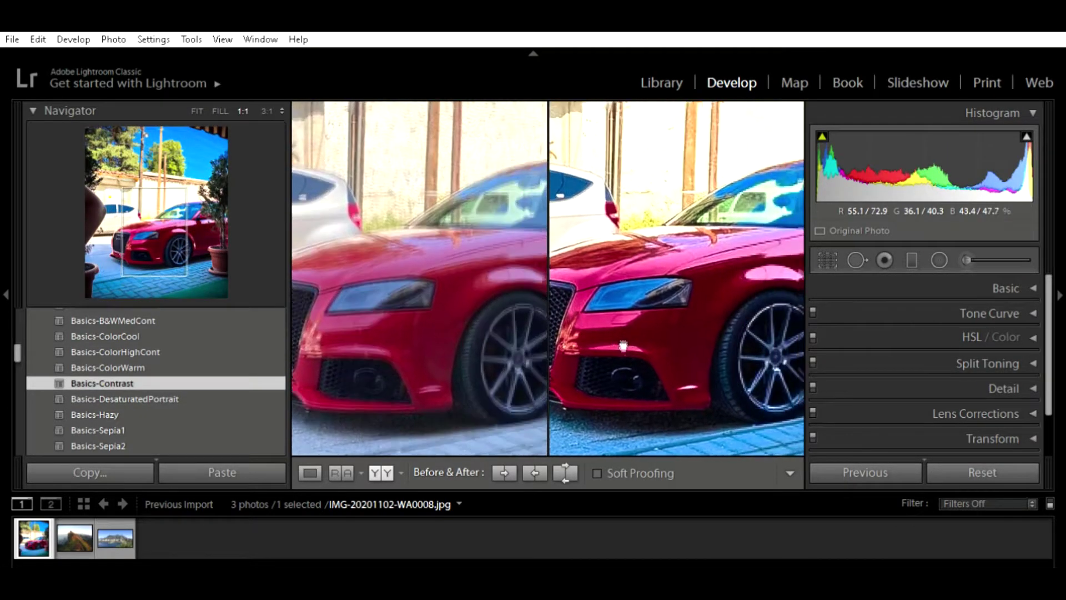
{"action": "left_click", "coordinate": [669, 325]}
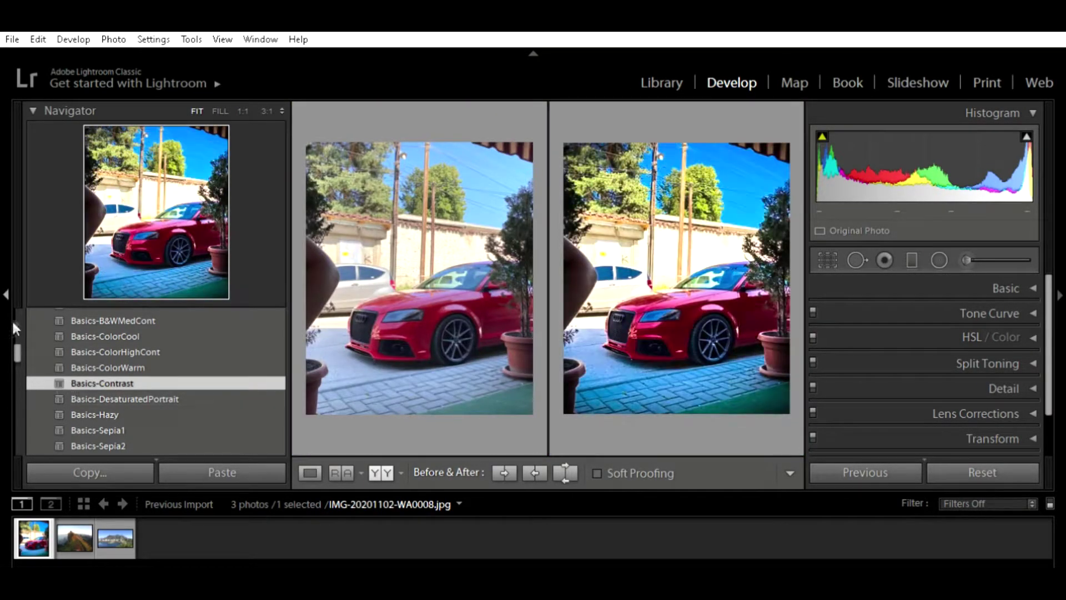
- Collapse the Presets list and expand the Basic adjustments panel
{"action": "scroll", "coordinate": [17, 311], "scroll_direction": "up", "scroll_amount": 10}
{"action": "left_click", "coordinate": [58, 317]}
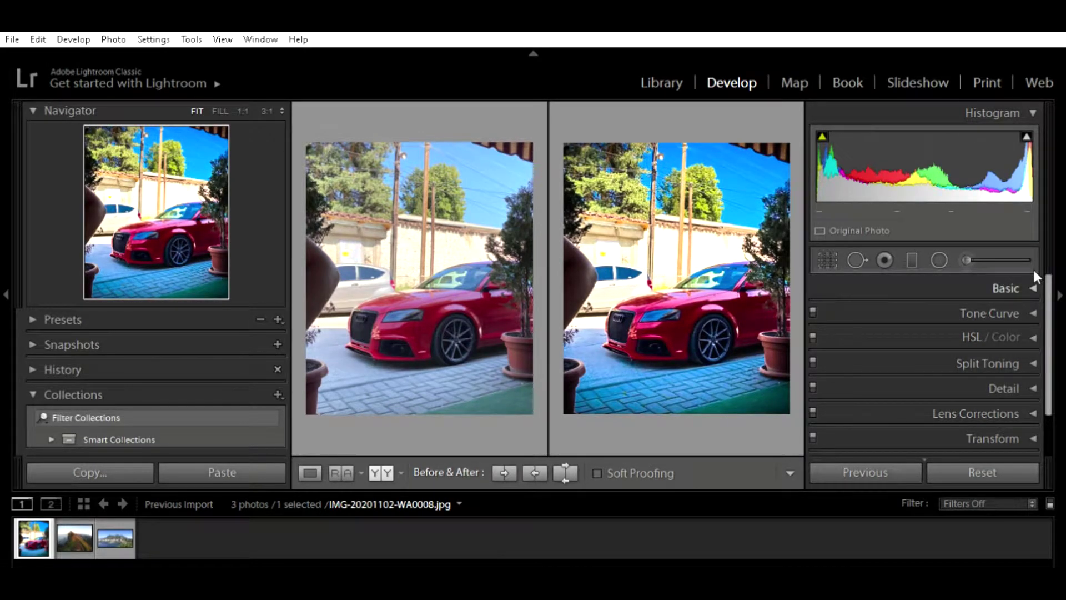
{"action": "left_click", "coordinate": [1004, 290]}
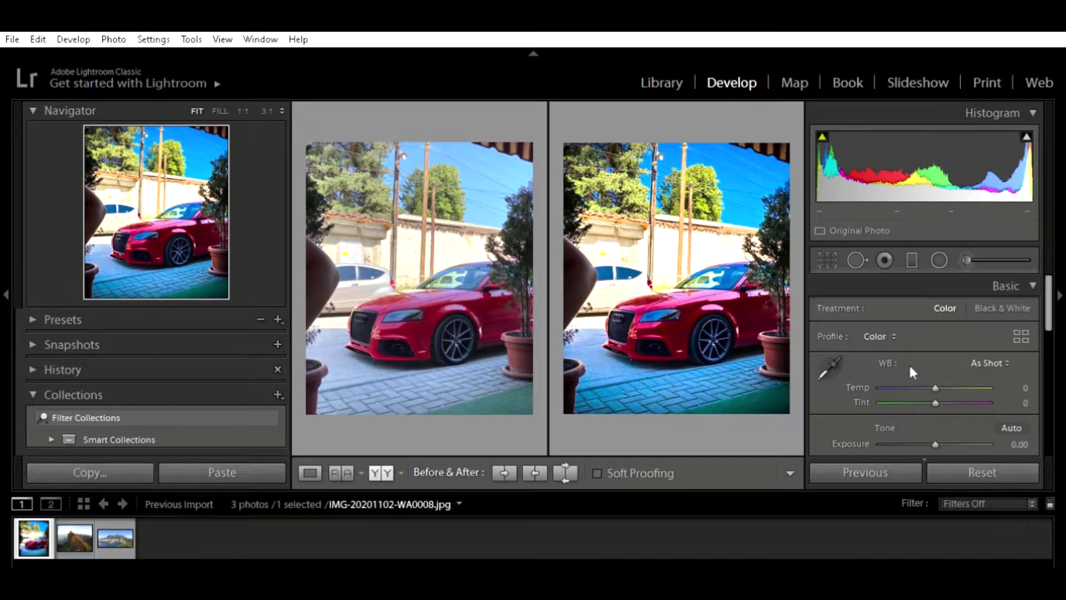
- Cool Temp and Tint slightly, and set Exposure -0.54, Whites -27, Blacks +41
{"action": "scroll", "coordinate": [964, 324], "scroll_direction": "down", "scroll_amount": 2}
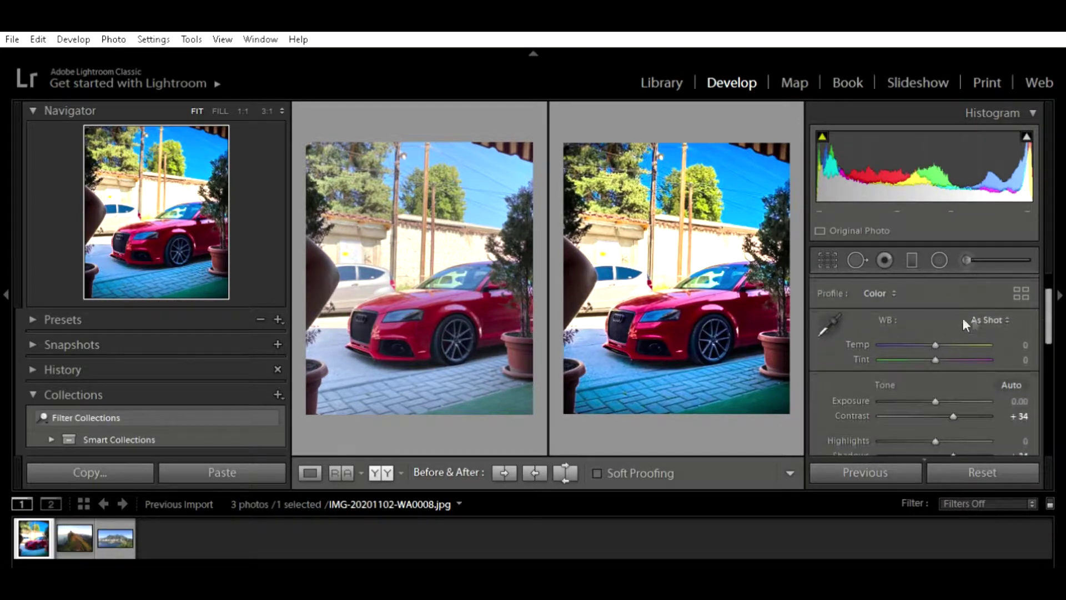
{"action": "mouse_move", "coordinate": [937, 330]}
{"action": "left_mouse_down"}
{"action": "mouse_move", "coordinate": [938, 343]}
{"action": "mouse_move", "coordinate": [922, 341]}
{"action": "mouse_move", "coordinate": [942, 345]}
{"action": "mouse_move", "coordinate": [932, 345]}
{"action": "left_mouse_up"}
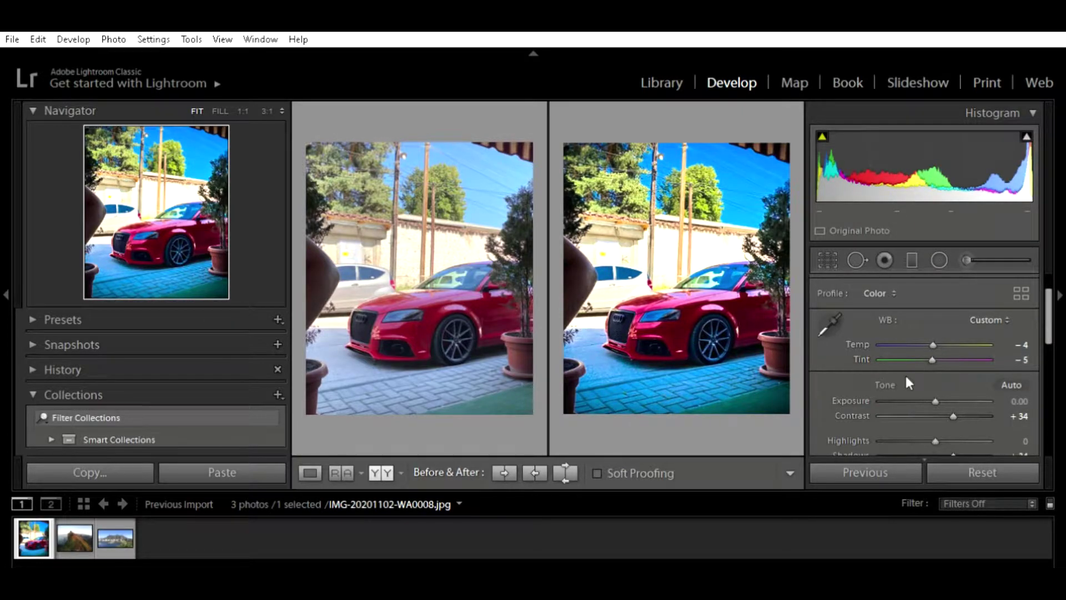
{"action": "left_click_drag", "start_coordinate": [933, 395], "coordinate": [926, 387]}
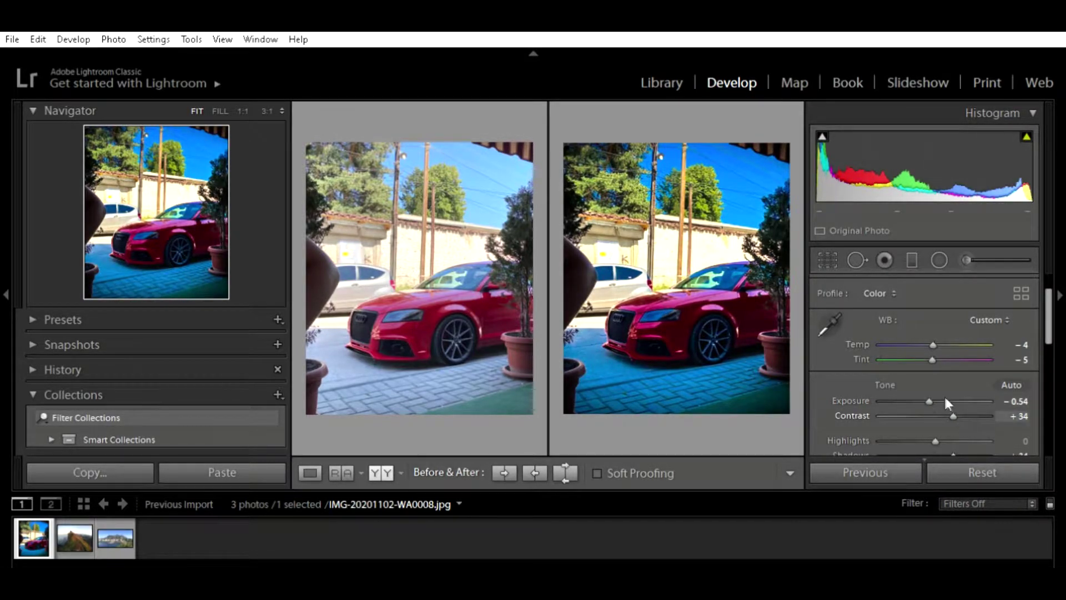
{"action": "left_click_drag", "start_coordinate": [1049, 306], "coordinate": [1049, 336]}
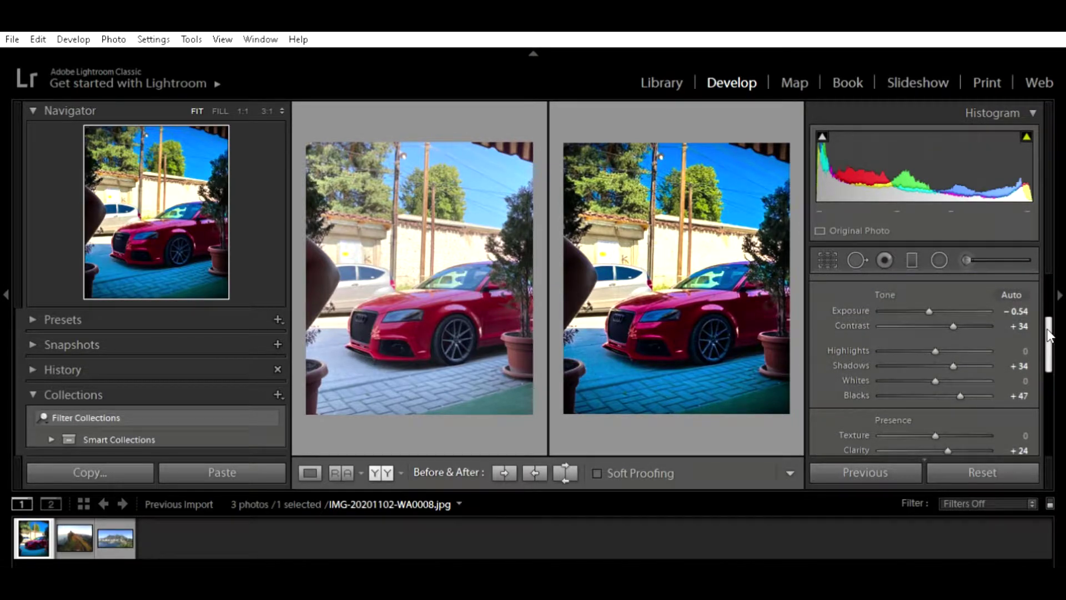
{"action": "left_click_drag", "start_coordinate": [936, 365], "coordinate": [921, 368]}
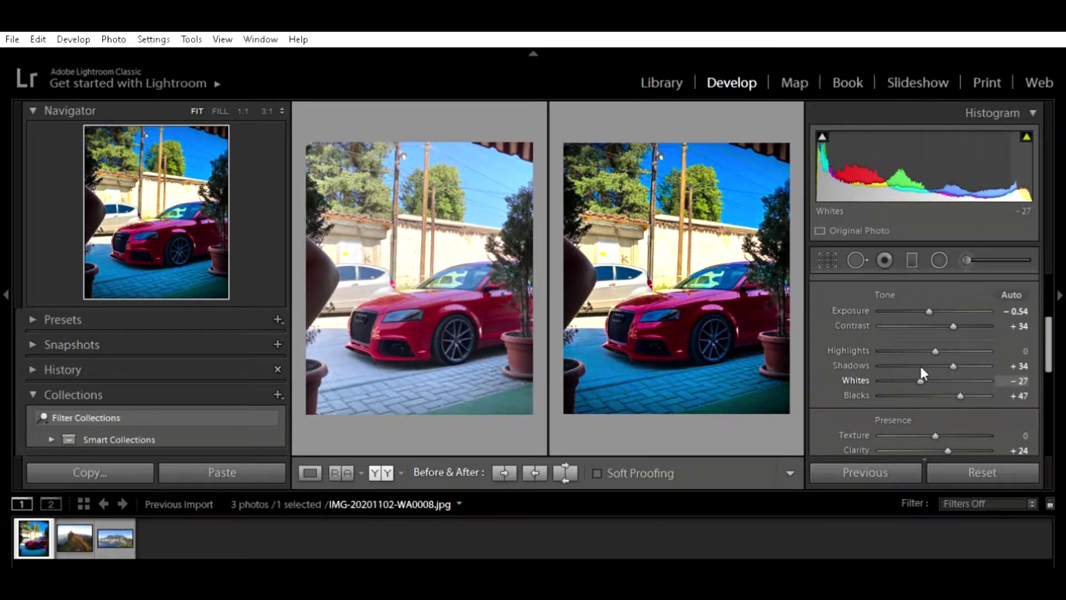
{"action": "left_click_drag", "start_coordinate": [960, 395], "coordinate": [957, 383]}
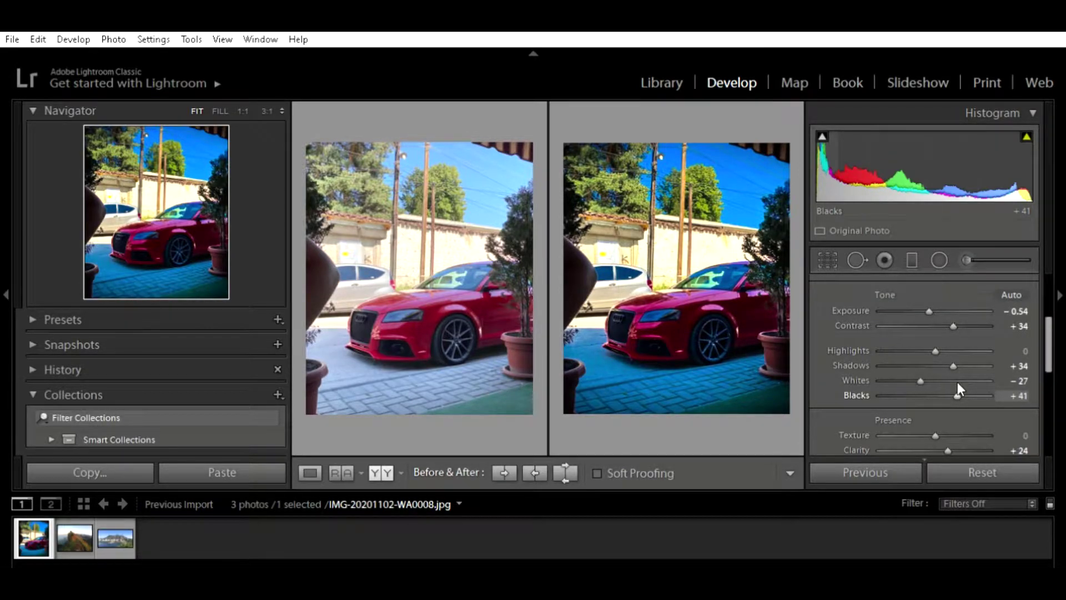
{"action": "scroll", "coordinate": [1051, 325], "scroll_direction": "up", "scroll_amount": 1}
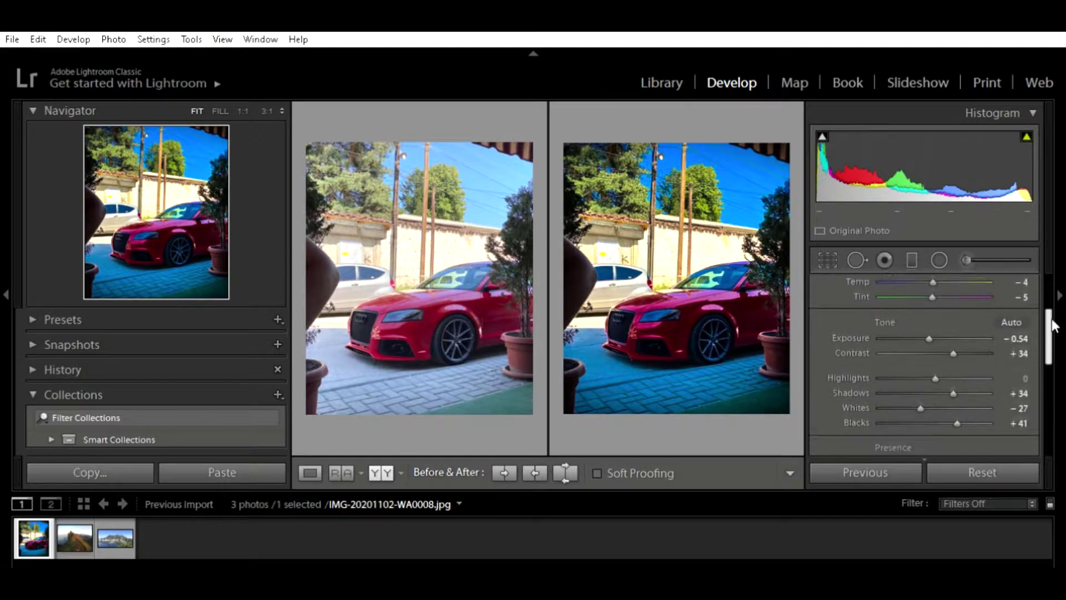
- Set Texture to +14, Clarity to +18 and Dehaze to +19, checking the car front zoomed in
{"action": "left_click_drag", "start_coordinate": [1051, 325], "coordinate": [1051, 341]}
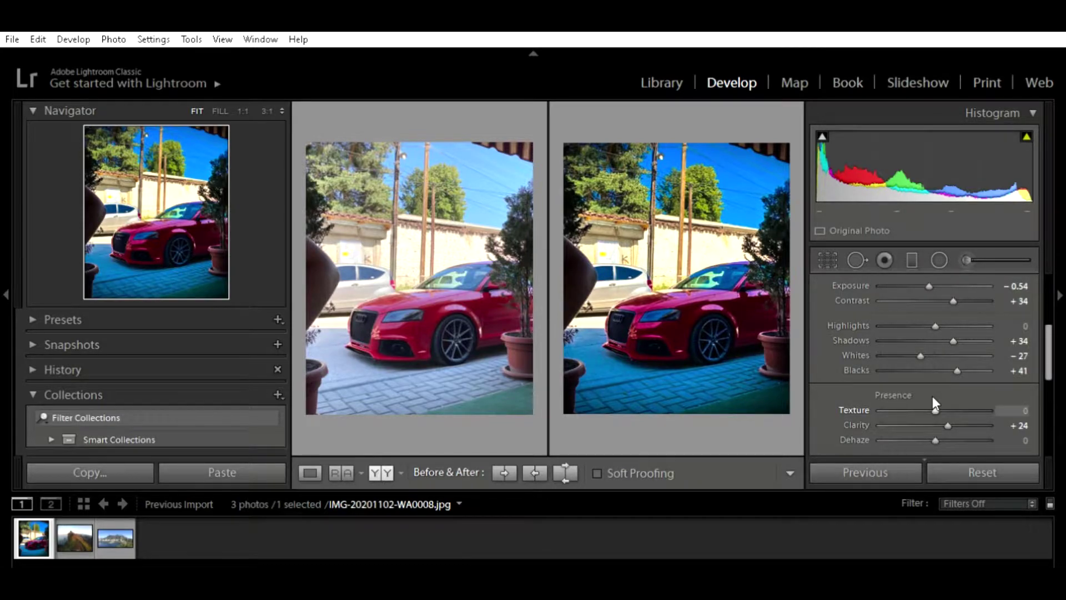
{"action": "left_click_drag", "start_coordinate": [933, 397], "coordinate": [939, 397]}
{"action": "left_click_drag", "start_coordinate": [938, 397], "coordinate": [942, 397]}
{"action": "scroll", "coordinate": [947, 413], "scroll_direction": "down", "scroll_amount": 3}
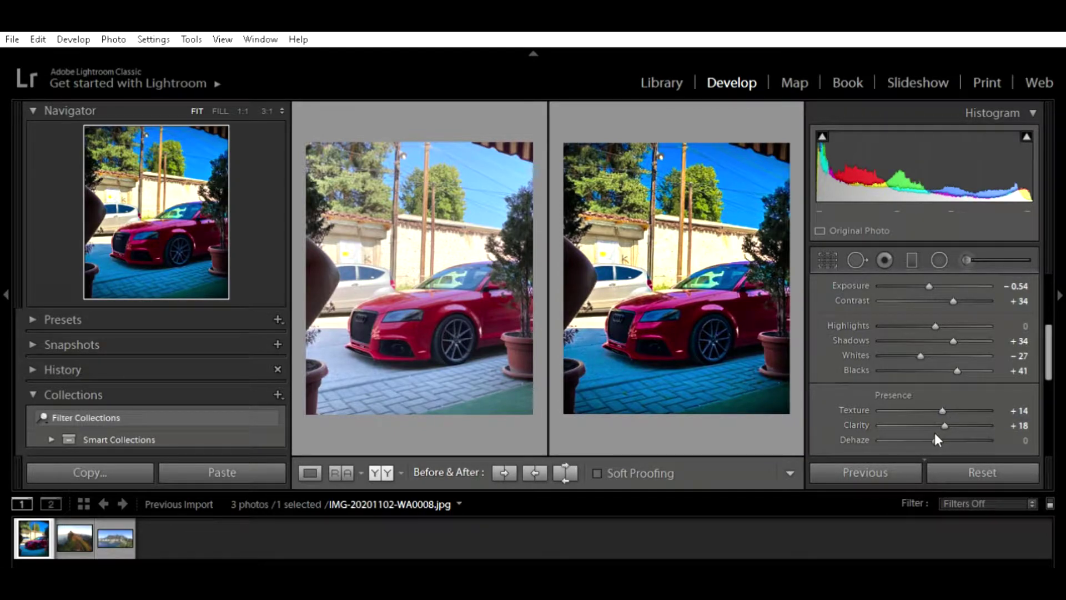
{"action": "left_click_drag", "start_coordinate": [935, 434], "coordinate": [944, 425]}
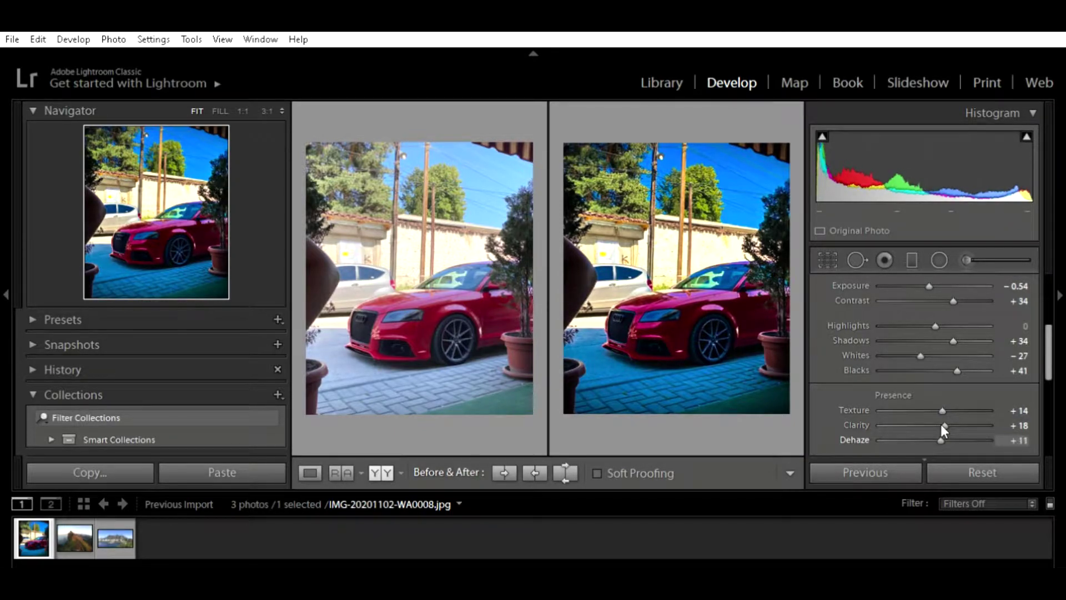
{"action": "left_click_drag", "start_coordinate": [944, 424], "coordinate": [946, 424]}
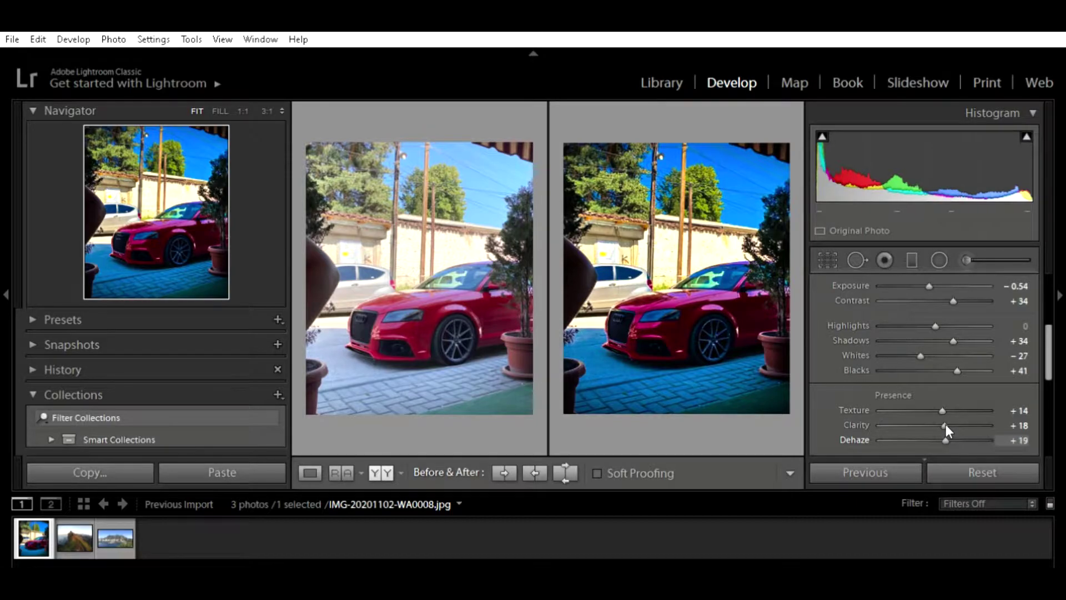
{"action": "left_click", "coordinate": [652, 314]}
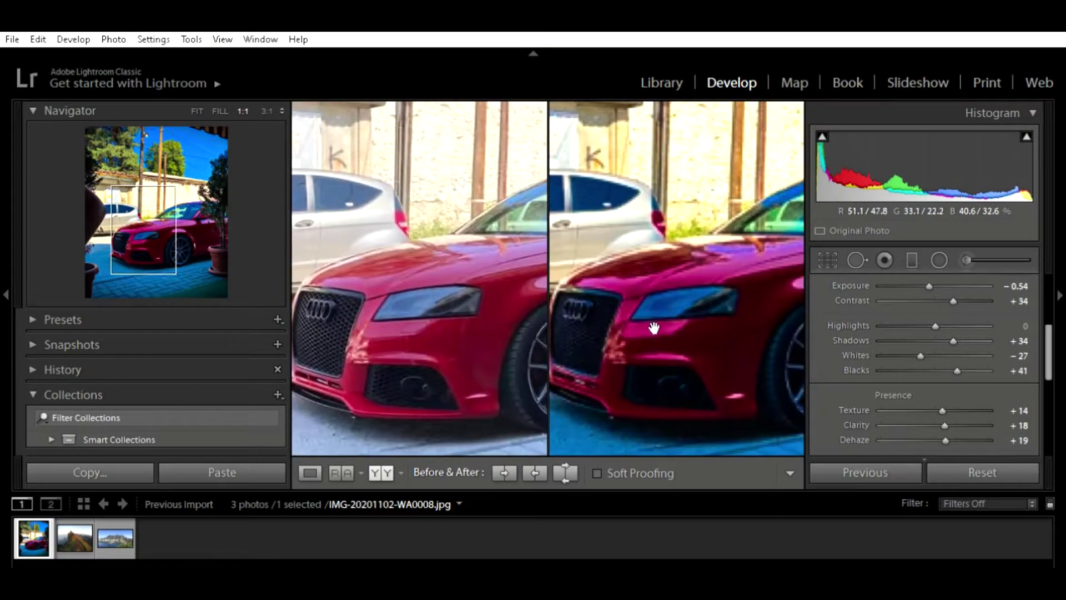
{"action": "left_click", "coordinate": [716, 321]}
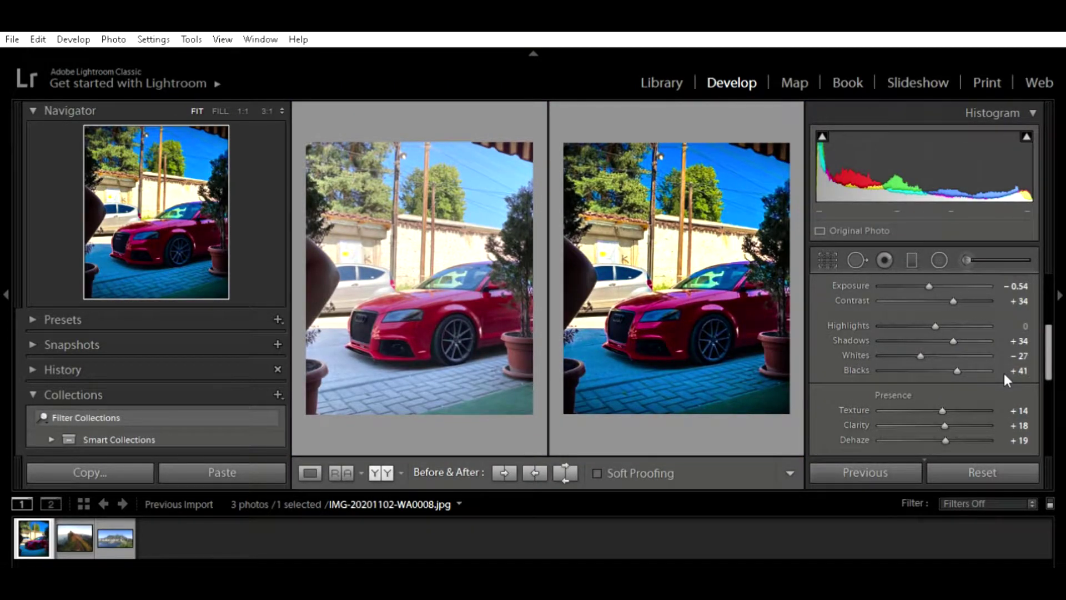
- Raise Vibrance to +29 and lower Saturation to -22
{"action": "left_click_drag", "start_coordinate": [1051, 347], "coordinate": [1051, 378]}
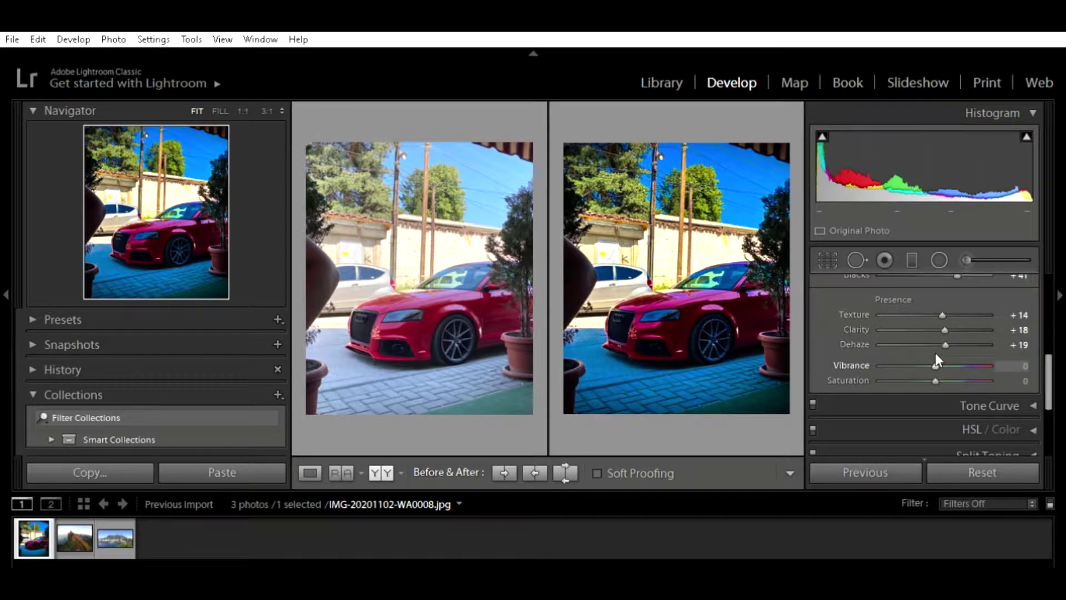
{"action": "left_click_drag", "start_coordinate": [936, 359], "coordinate": [952, 353]}
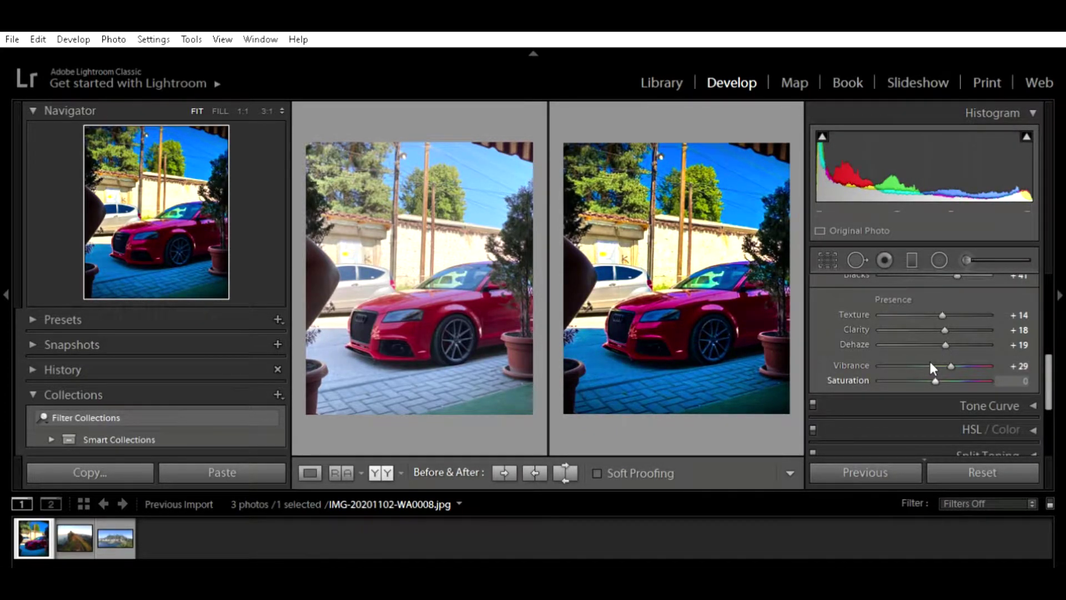
{"action": "left_click_drag", "start_coordinate": [932, 365], "coordinate": [921, 368]}
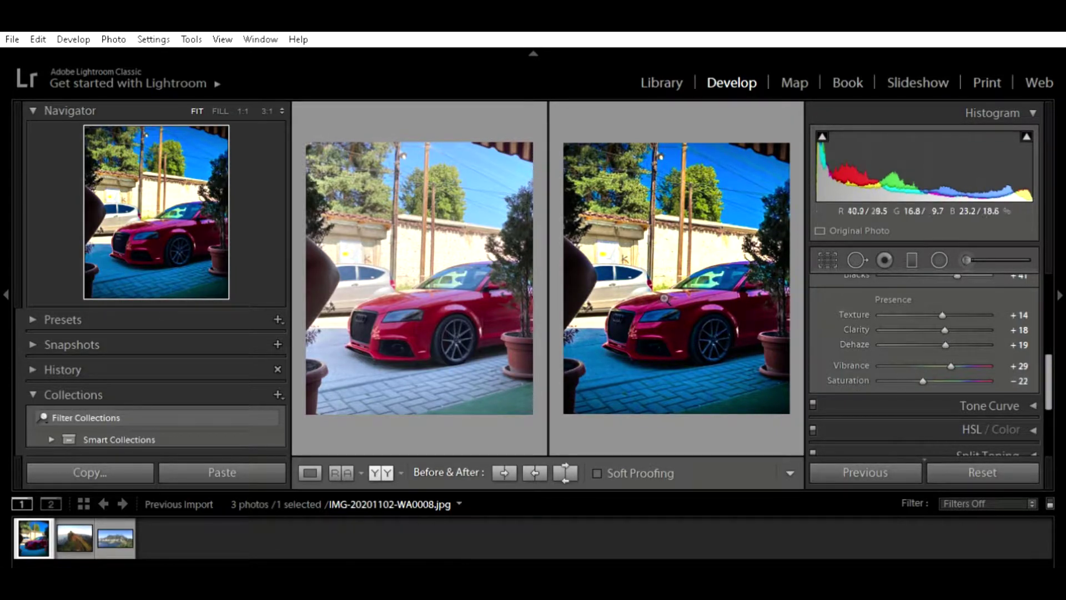
{"action": "left_click_drag", "start_coordinate": [1048, 369], "coordinate": [1051, 323]}
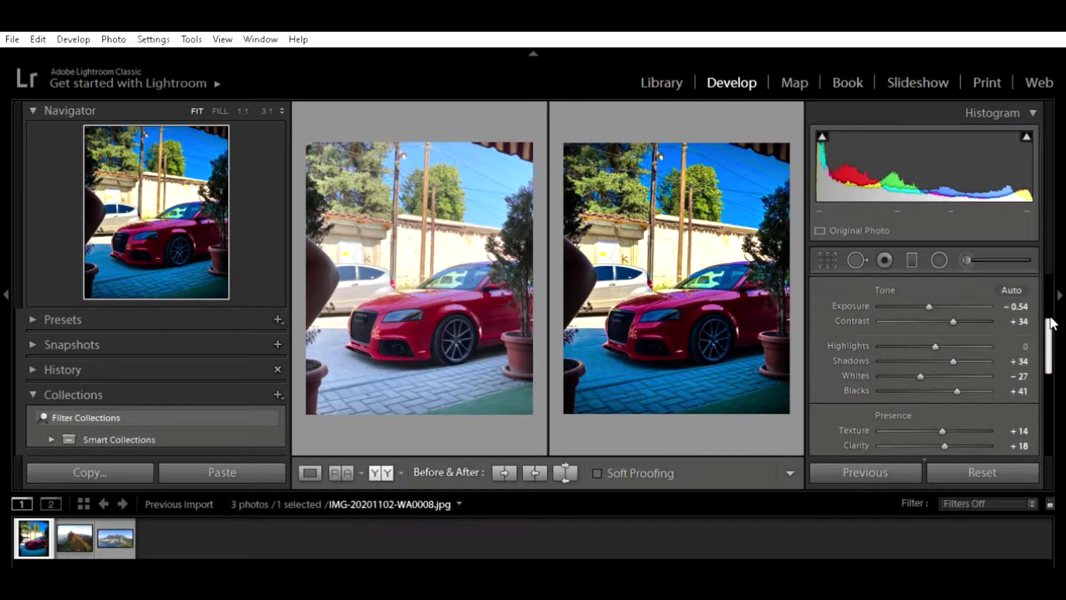
- Pull Highlights down to -37 and raise Shadows to +44
{"action": "left_click_drag", "start_coordinate": [1051, 324], "coordinate": [1052, 319]}
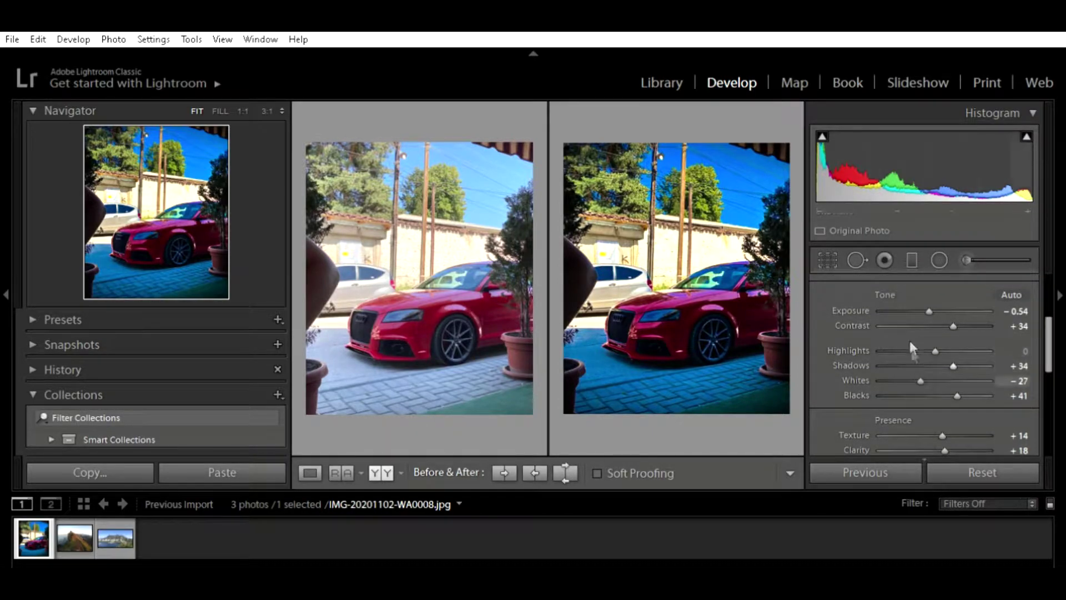
{"action": "left_click_drag", "start_coordinate": [936, 350], "coordinate": [915, 350]}
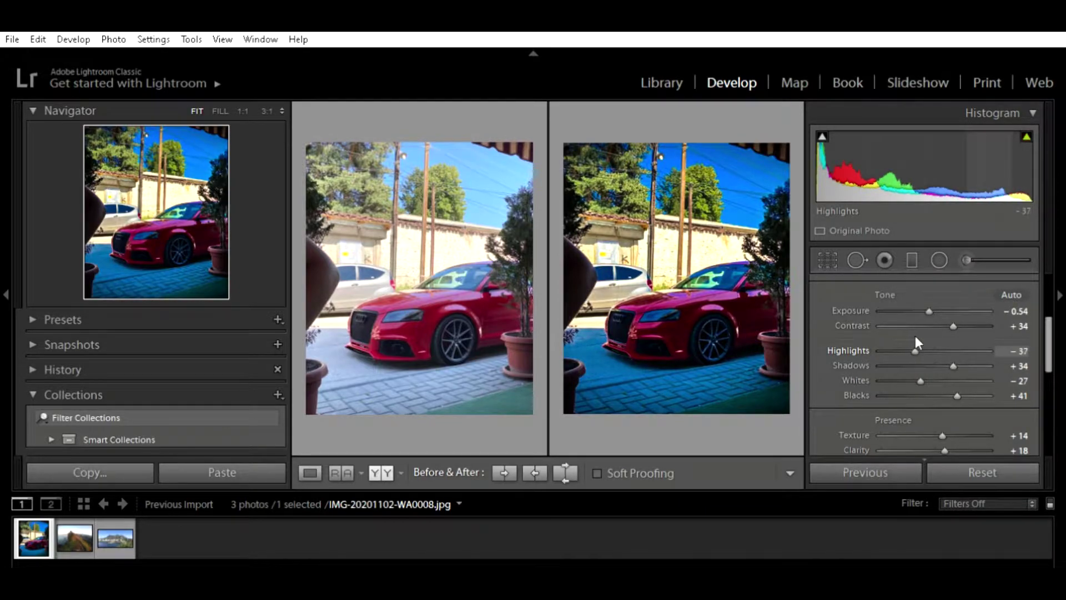
{"action": "left_click", "coordinate": [717, 330]}
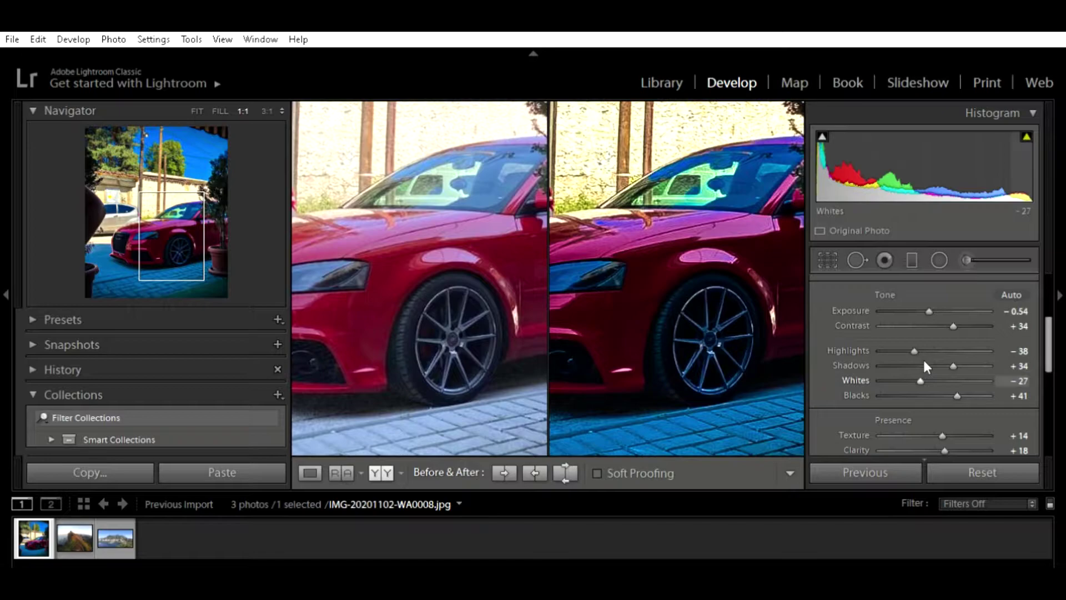
{"action": "left_click_drag", "start_coordinate": [955, 351], "coordinate": [961, 350]}
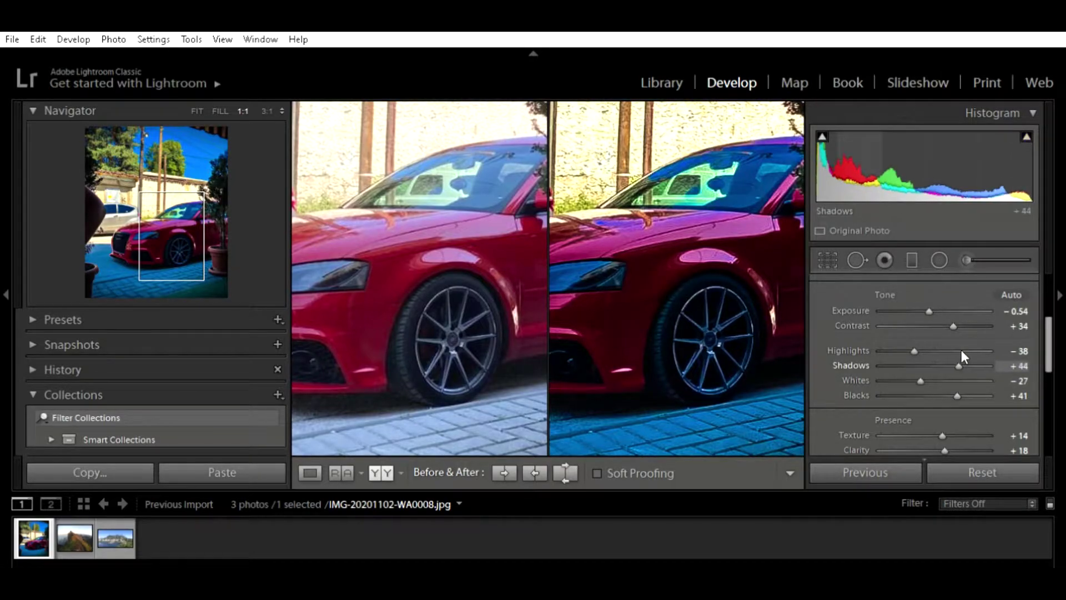
{"action": "left_click", "coordinate": [649, 318]}
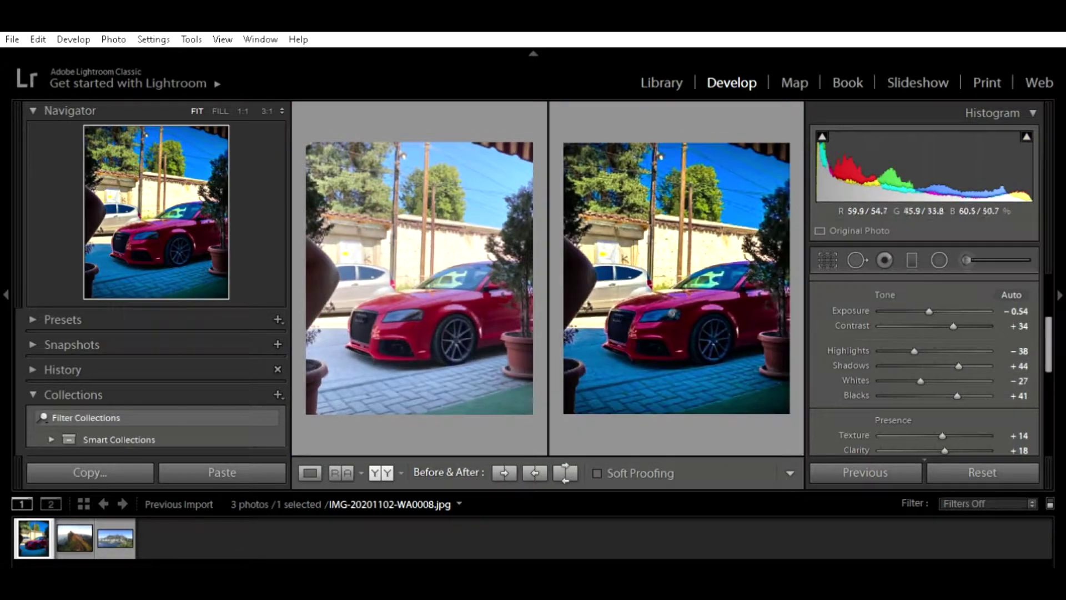
- Warm the white balance to Temp +6, Tint +1, checking the grille at 1:1, then collapse Basic
{"action": "left_click_drag", "start_coordinate": [1048, 334], "coordinate": [1054, 299]}
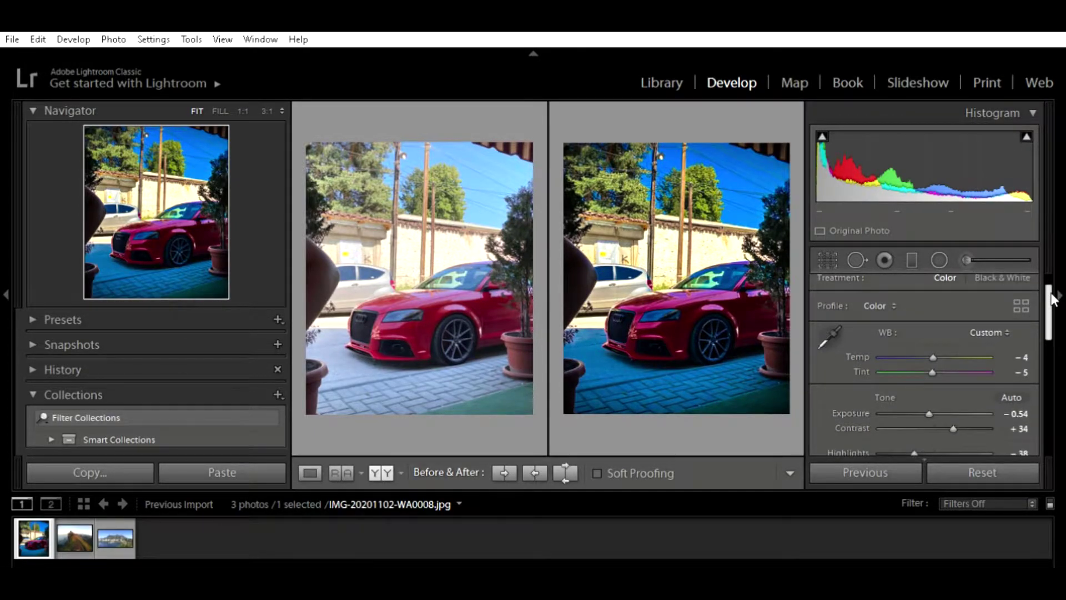
{"action": "scroll", "coordinate": [936, 340], "scroll_direction": "up", "scroll_amount": 4}
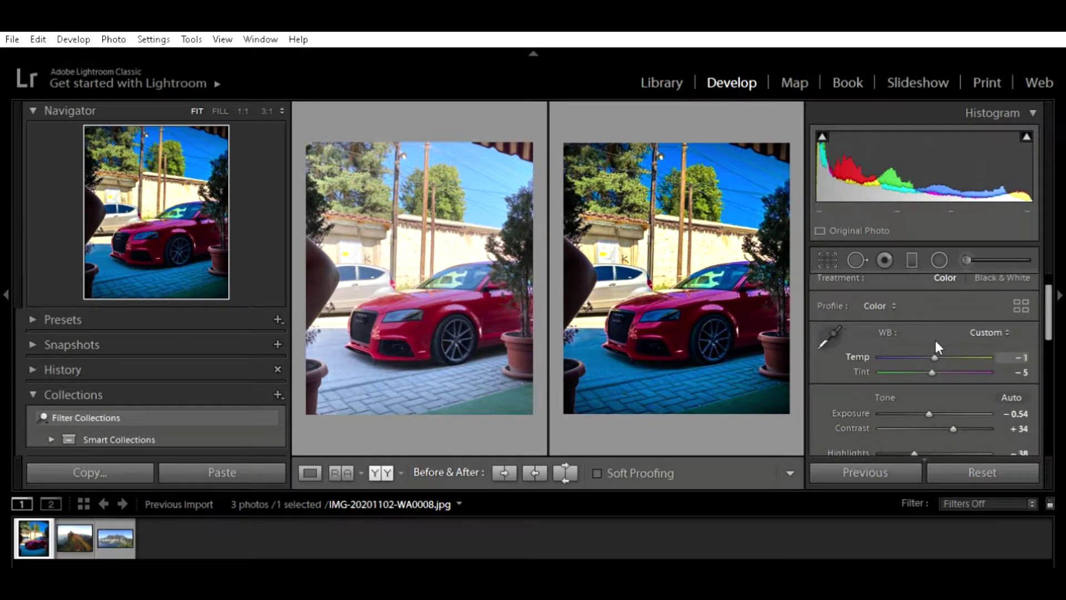
{"action": "scroll", "coordinate": [937, 342], "scroll_direction": "up", "scroll_amount": 6}
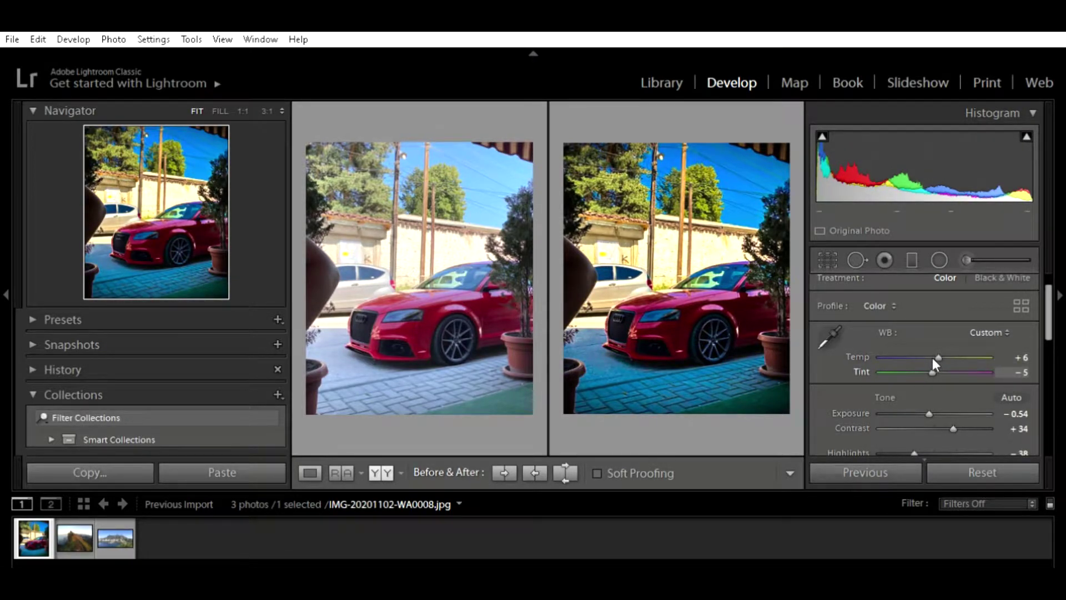
{"action": "scroll", "coordinate": [935, 360], "scroll_direction": "up", "scroll_amount": 3}
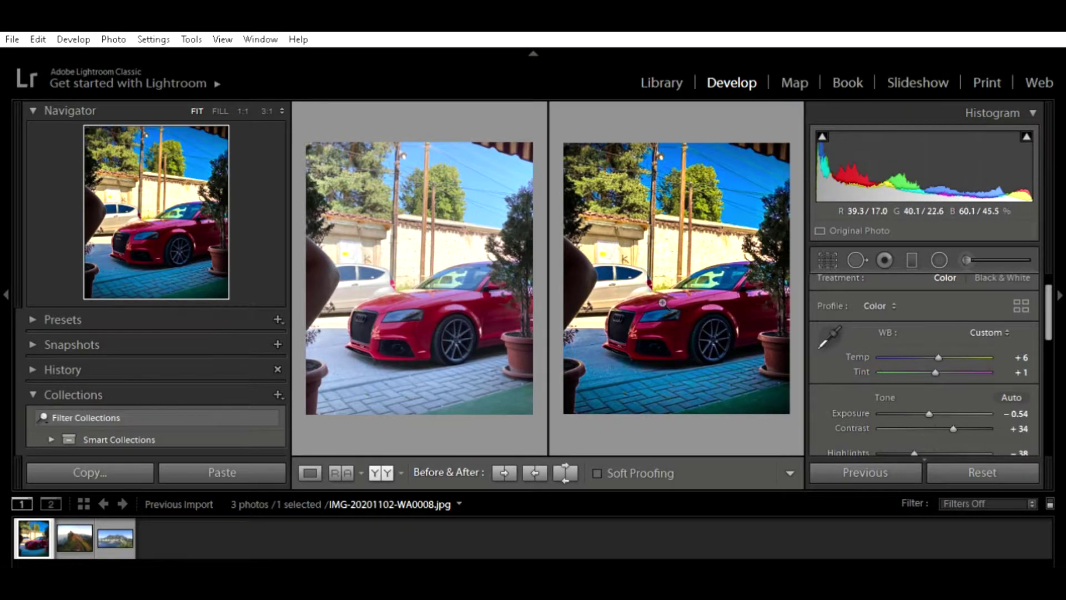
{"action": "left_click", "coordinate": [664, 303]}
{"action": "left_click_drag", "start_coordinate": [663, 304], "coordinate": [717, 288]}
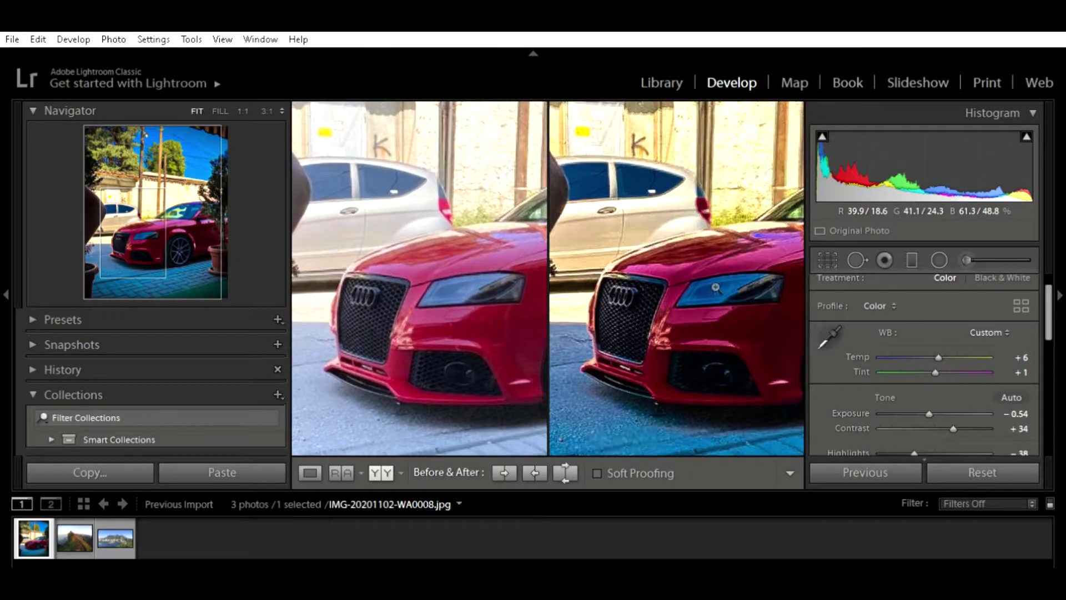
{"action": "left_click", "coordinate": [717, 289]}
{"action": "scroll", "coordinate": [1048, 300], "scroll_direction": "up", "scroll_amount": 1}
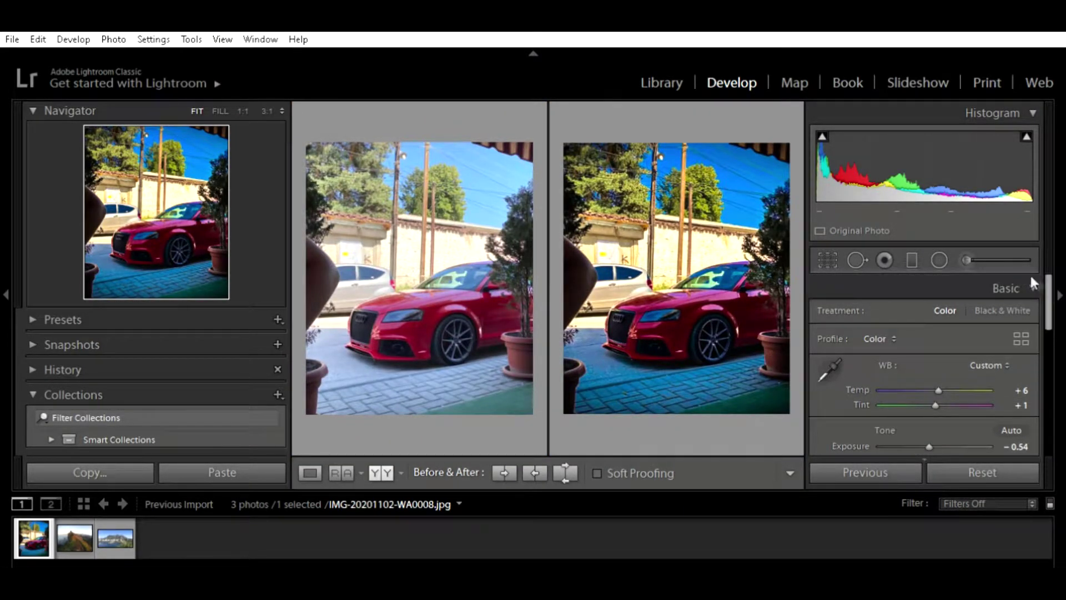
{"action": "left_click", "coordinate": [1020, 275]}
- Expand the Tone Curve panel and drag its Highlights region down to +22
{"action": "left_click", "coordinate": [1021, 300]}
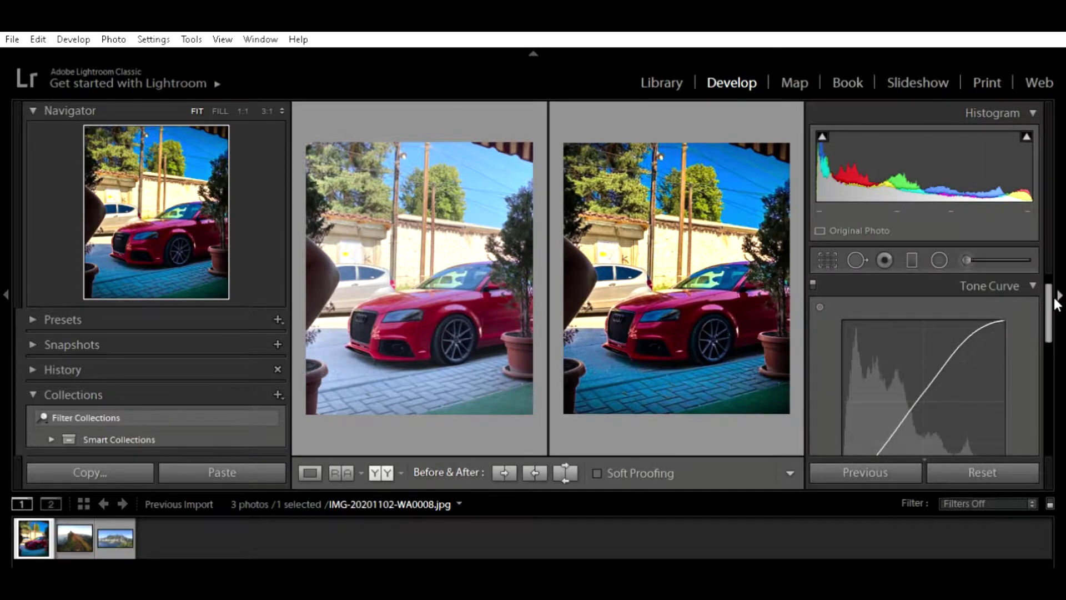
{"action": "left_click", "coordinate": [1055, 300]}
{"action": "left_click_drag", "start_coordinate": [1048, 300], "coordinate": [1046, 349]}
{"action": "scroll", "coordinate": [1046, 348], "scroll_direction": "down", "scroll_amount": 2}
{"action": "scroll", "coordinate": [1046, 348], "scroll_direction": "up", "scroll_amount": 2}
{"action": "scroll", "coordinate": [1044, 350], "scroll_direction": "up", "scroll_amount": 3}
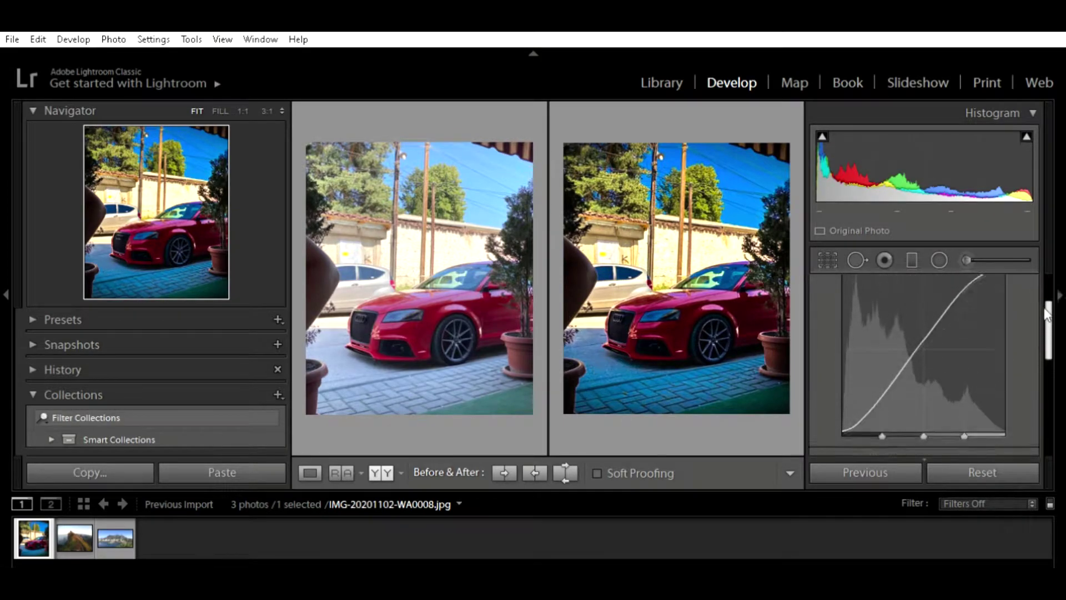
{"action": "scroll", "coordinate": [1036, 354], "scroll_direction": "down", "scroll_amount": 3}
{"action": "mouse_move", "coordinate": [951, 336]}
{"action": "left_mouse_down"}
{"action": "mouse_move", "coordinate": [938, 339]}
{"action": "mouse_move", "coordinate": [957, 350]}
{"action": "mouse_move", "coordinate": [920, 384]}
{"action": "left_mouse_up"}
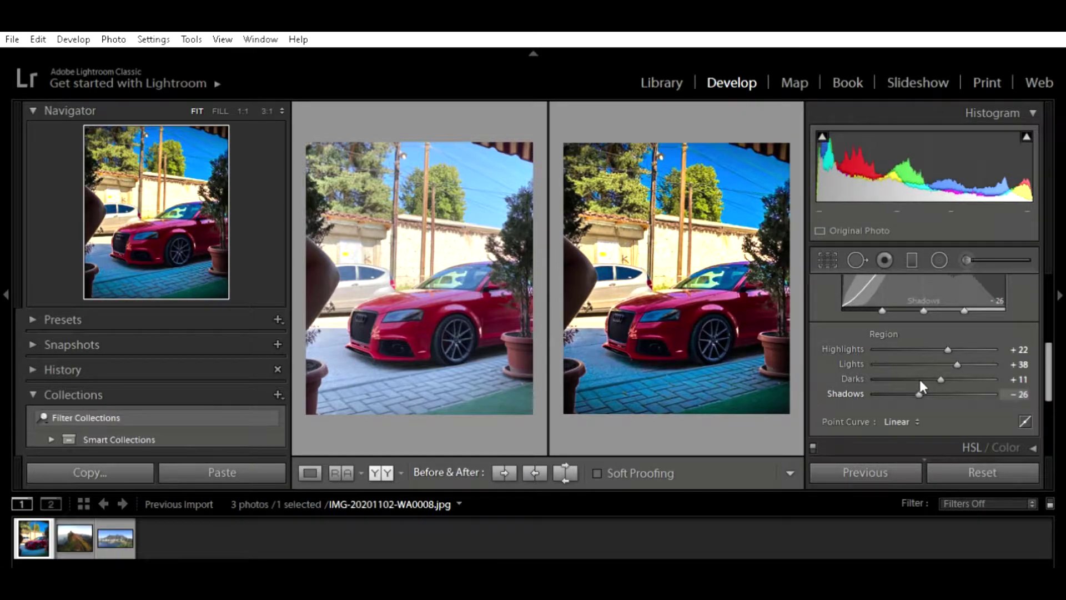
- Collapse the Tone Curve panel and expand the HSL/Color panel
{"action": "left_click_drag", "start_coordinate": [1049, 364], "coordinate": [1019, 278]}
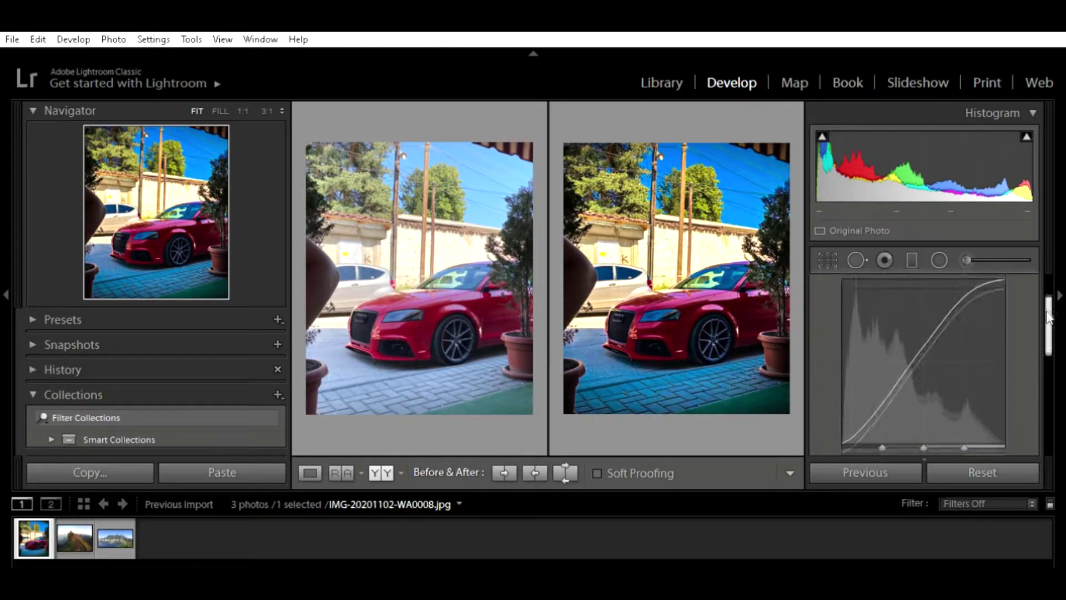
{"action": "left_click", "coordinate": [1021, 291]}
{"action": "left_click", "coordinate": [1028, 311]}
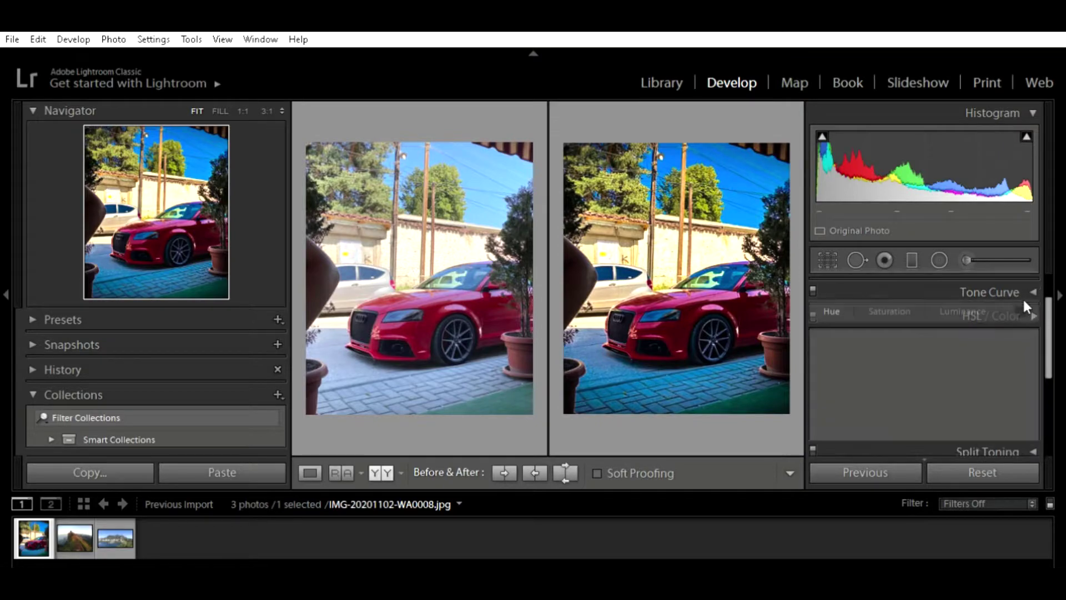
- Set HSL hues: Red -3, Orange -26, Yellow -96, Green -48, Aqua -57, Blue -38
{"action": "left_click_drag", "start_coordinate": [1051, 334], "coordinate": [1054, 346]}
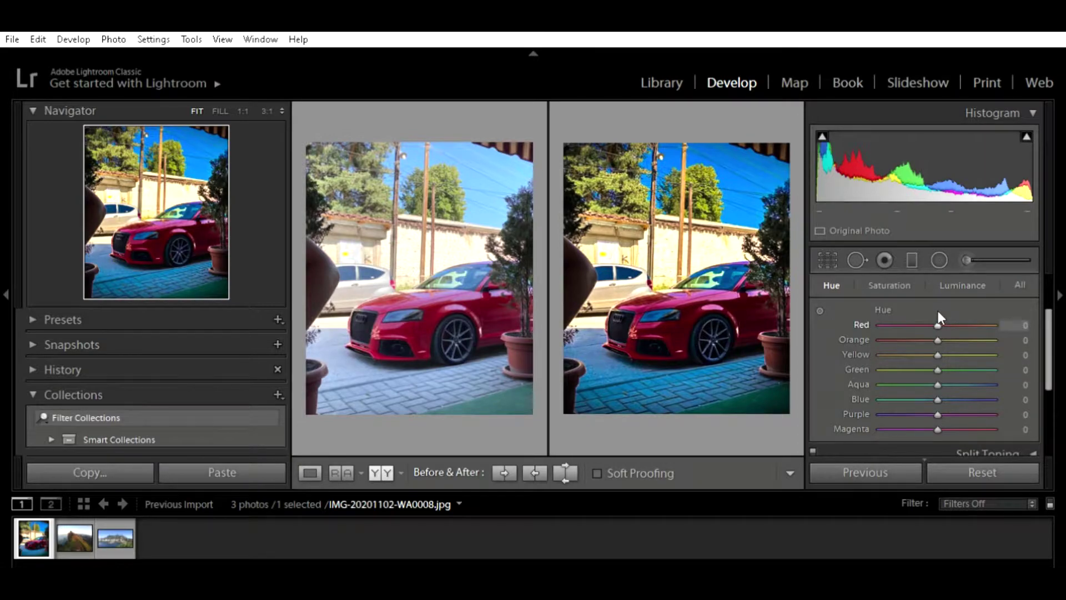
{"action": "left_click_drag", "start_coordinate": [939, 314], "coordinate": [937, 315]}
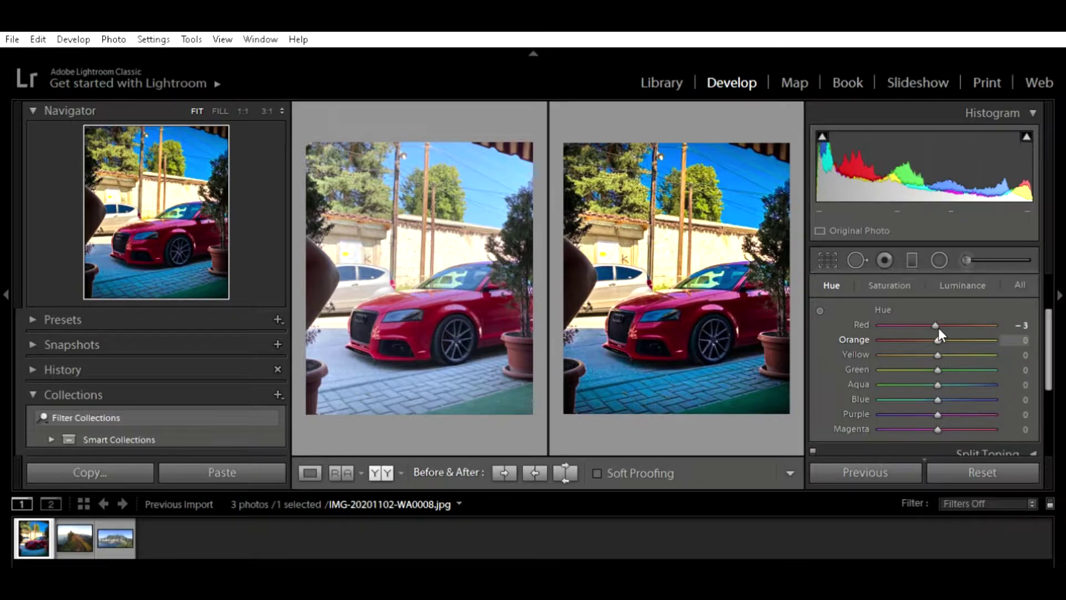
{"action": "left_click_drag", "start_coordinate": [939, 329], "coordinate": [923, 331]}
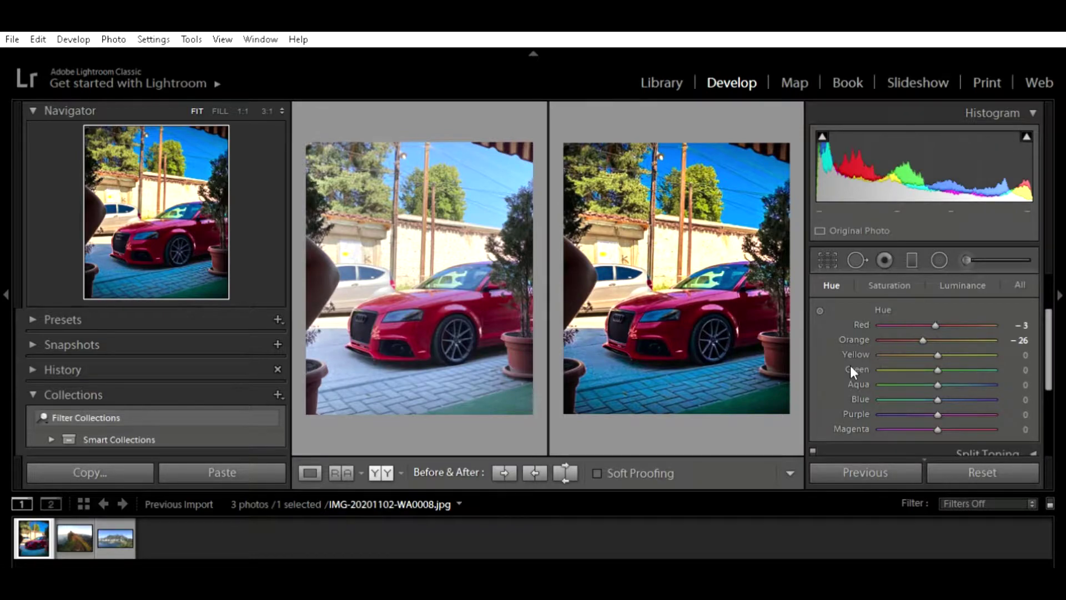
{"action": "left_click_drag", "start_coordinate": [938, 355], "coordinate": [883, 355]}
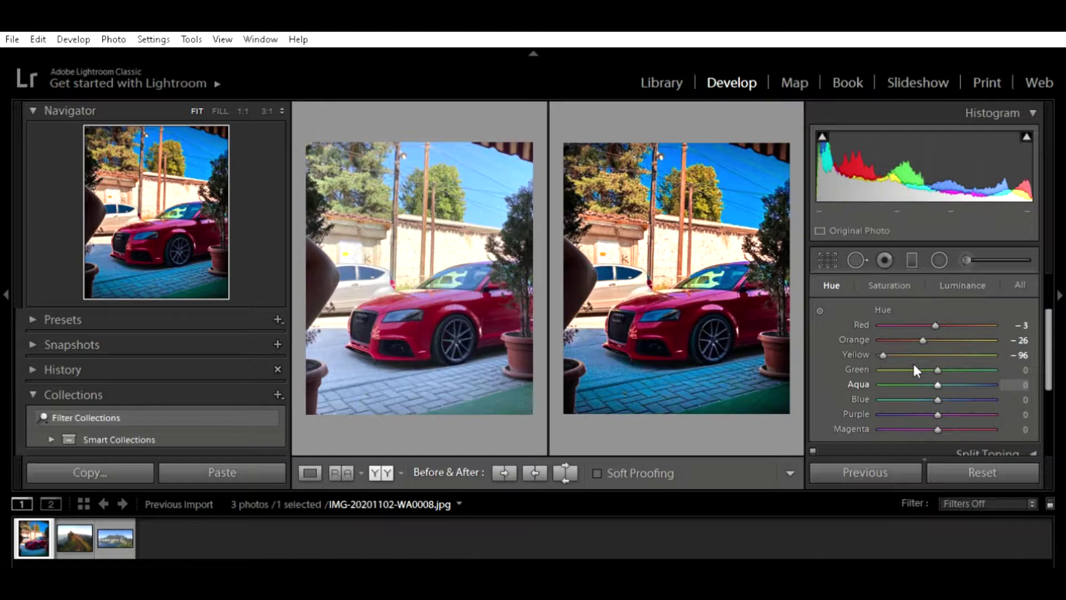
{"action": "left_click_drag", "start_coordinate": [939, 369], "coordinate": [906, 370]}
{"action": "left_click_drag", "start_coordinate": [939, 371], "coordinate": [905, 371]}
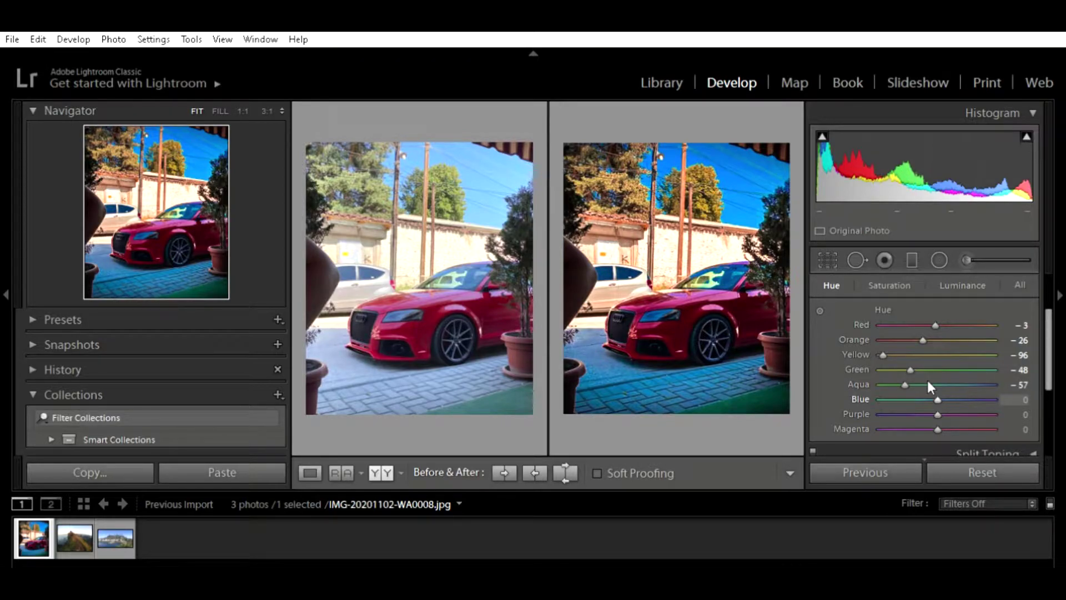
{"action": "left_click_drag", "start_coordinate": [937, 384], "coordinate": [916, 388]}
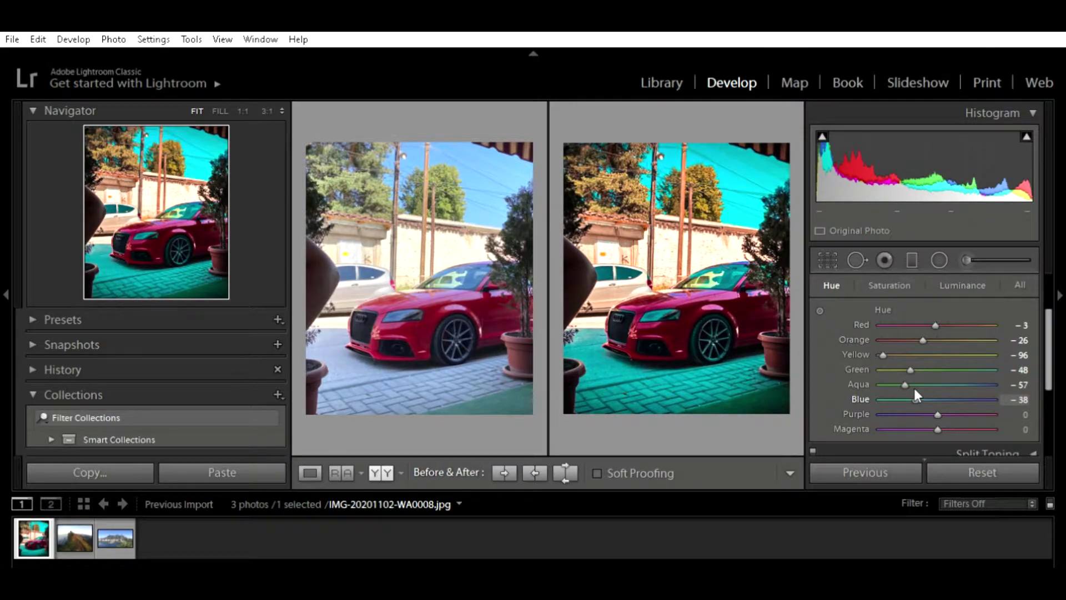
- Check the teal result at 1:1, then set Magenta hue -16 and Purple slightly negative
{"action": "left_click", "coordinate": [670, 321]}
{"action": "left_click_drag", "start_coordinate": [676, 336], "coordinate": [741, 320]}
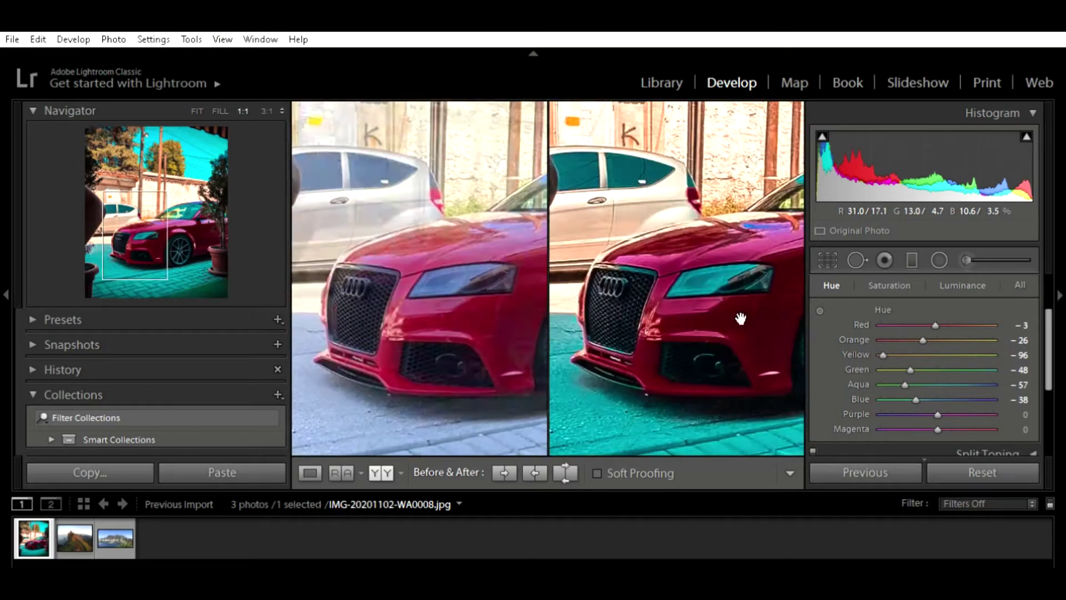
{"action": "left_click", "coordinate": [741, 320]}
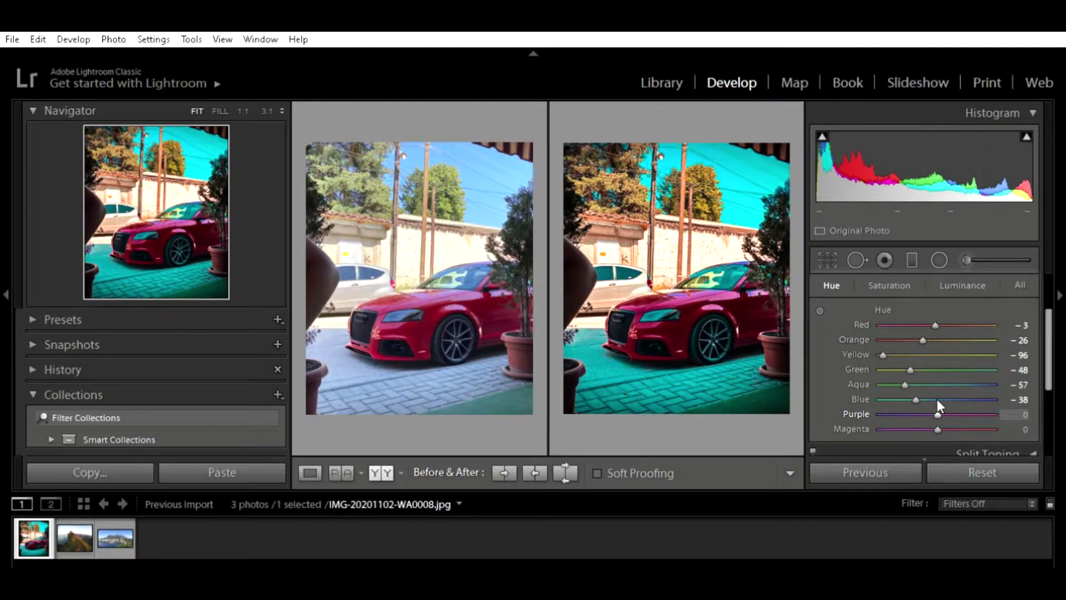
{"action": "left_click_drag", "start_coordinate": [938, 414], "coordinate": [925, 415]}
{"action": "left_click", "coordinate": [935, 414]}
- Set HSL saturation: Red slightly down, Orange -27, Yellow -54, Green -37, Aqua +37
{"action": "left_click", "coordinate": [887, 280]}
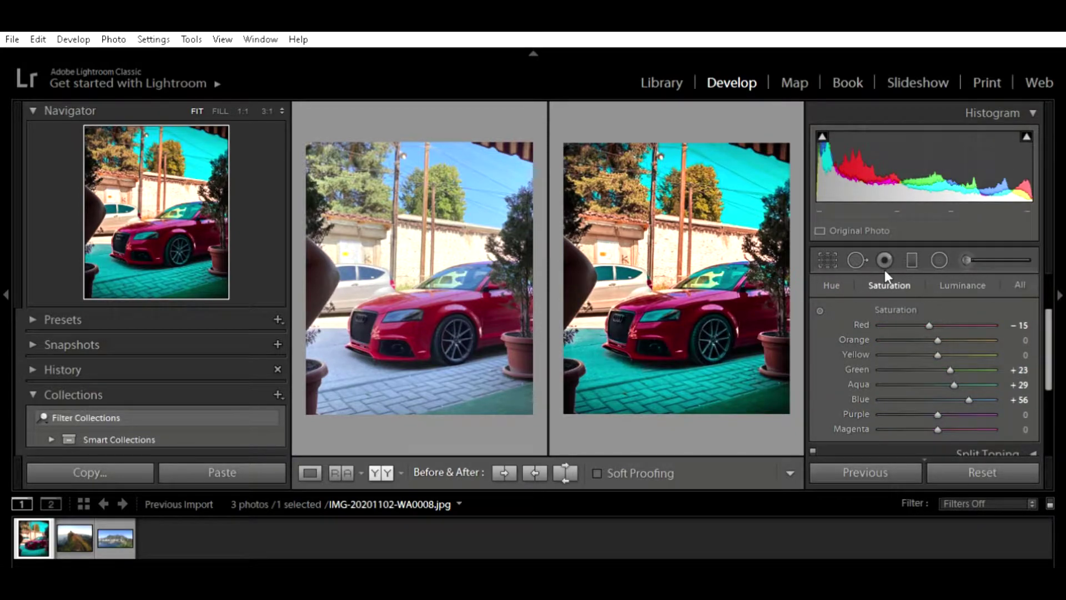
{"action": "left_click_drag", "start_coordinate": [929, 325], "coordinate": [931, 311]}
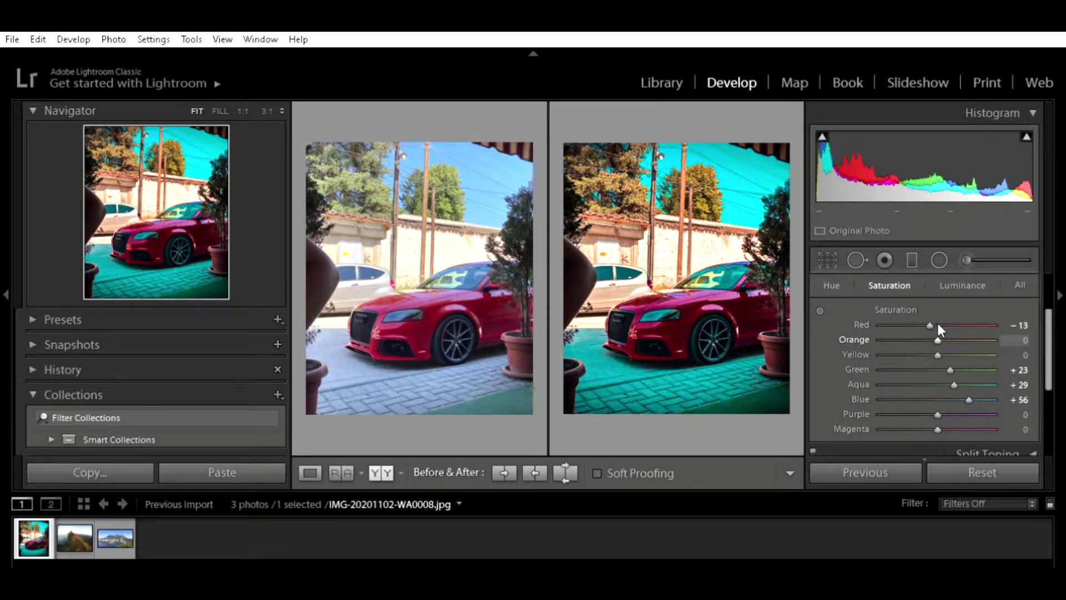
{"action": "left_click_drag", "start_coordinate": [938, 328], "coordinate": [923, 332]}
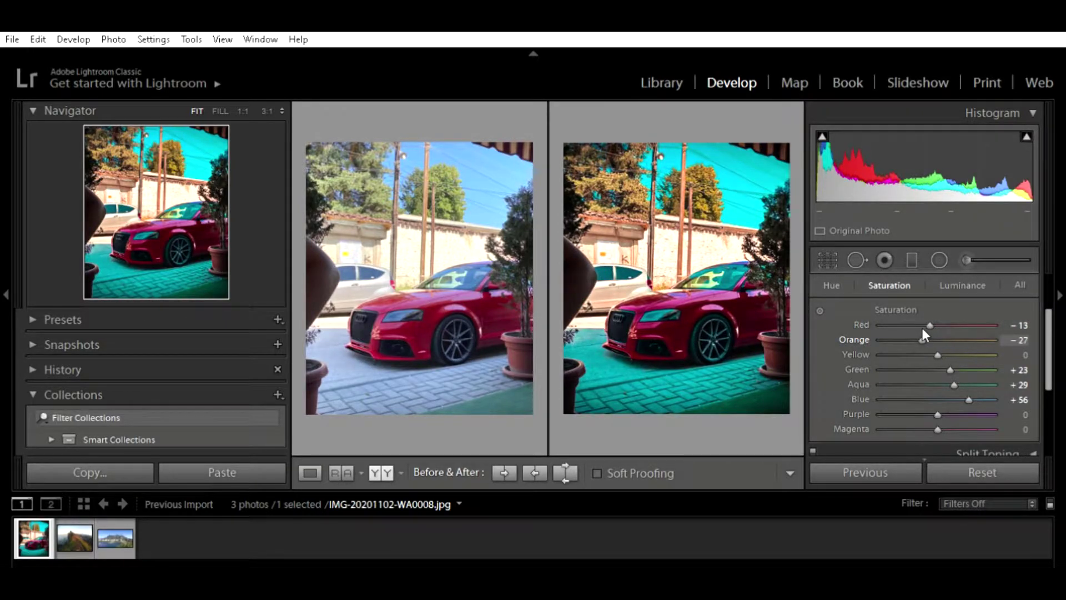
{"action": "left_click_drag", "start_coordinate": [940, 341], "coordinate": [904, 343]}
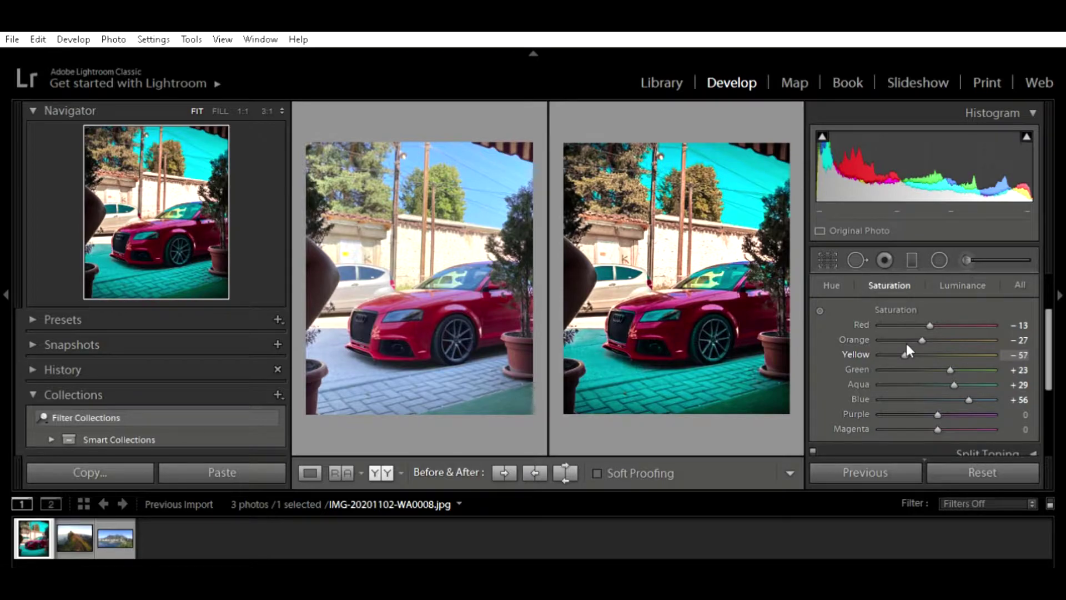
{"action": "left_click_drag", "start_coordinate": [908, 347], "coordinate": [910, 349]}
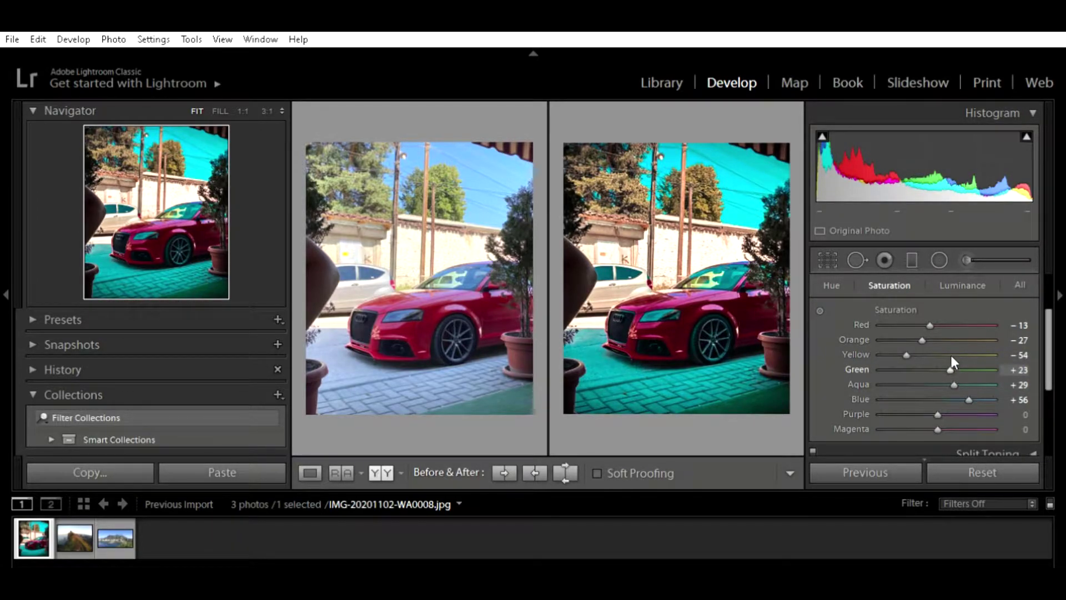
{"action": "left_click_drag", "start_coordinate": [951, 359], "coordinate": [914, 356]}
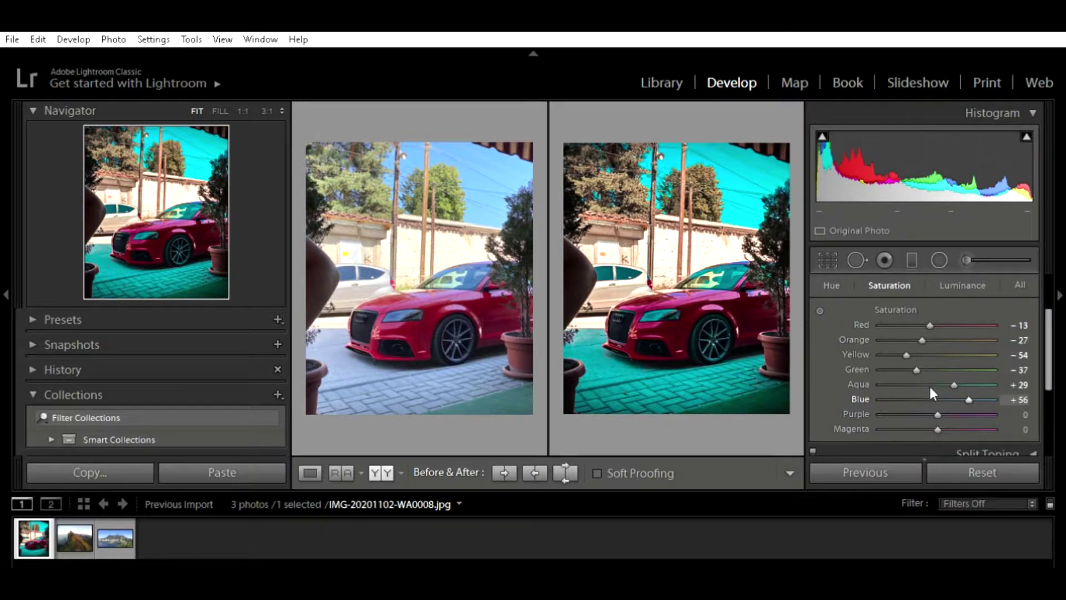
{"action": "left_click", "coordinate": [952, 368]}
{"action": "left_click_drag", "start_coordinate": [954, 373], "coordinate": [961, 389]}
- Sharply reduce Blue saturation, drain Purple to -100 and set Magenta to about -9
{"action": "left_click_drag", "start_coordinate": [968, 396], "coordinate": [941, 396]}
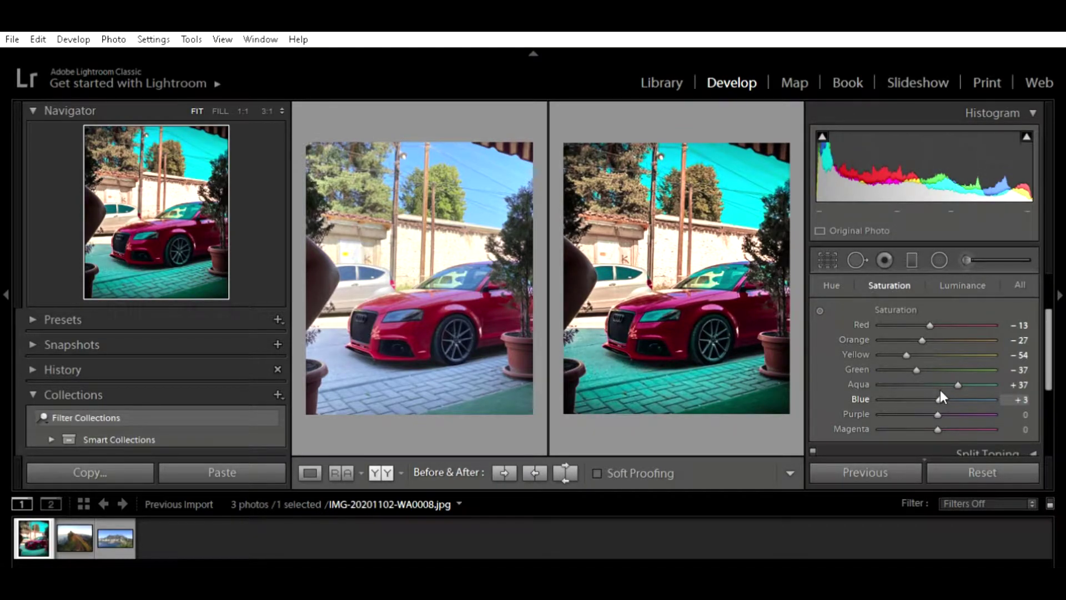
{"action": "left_click_drag", "start_coordinate": [938, 414], "coordinate": [870, 412]}
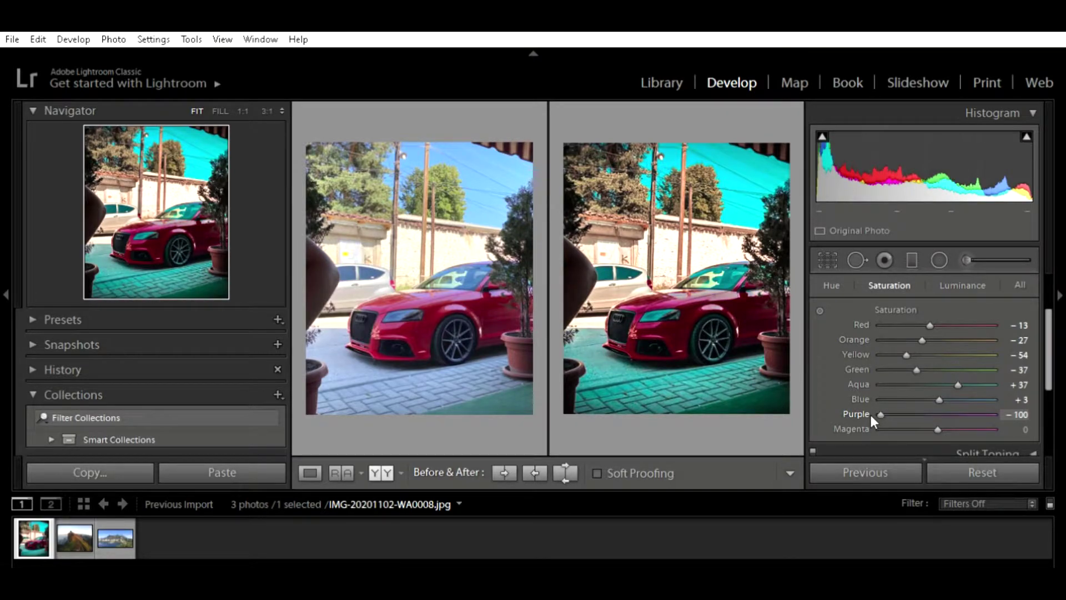
{"action": "mouse_move", "coordinate": [939, 428]}
{"action": "left_mouse_down"}
{"action": "mouse_move", "coordinate": [865, 428]}
{"action": "mouse_move", "coordinate": [914, 429]}
{"action": "left_mouse_up"}
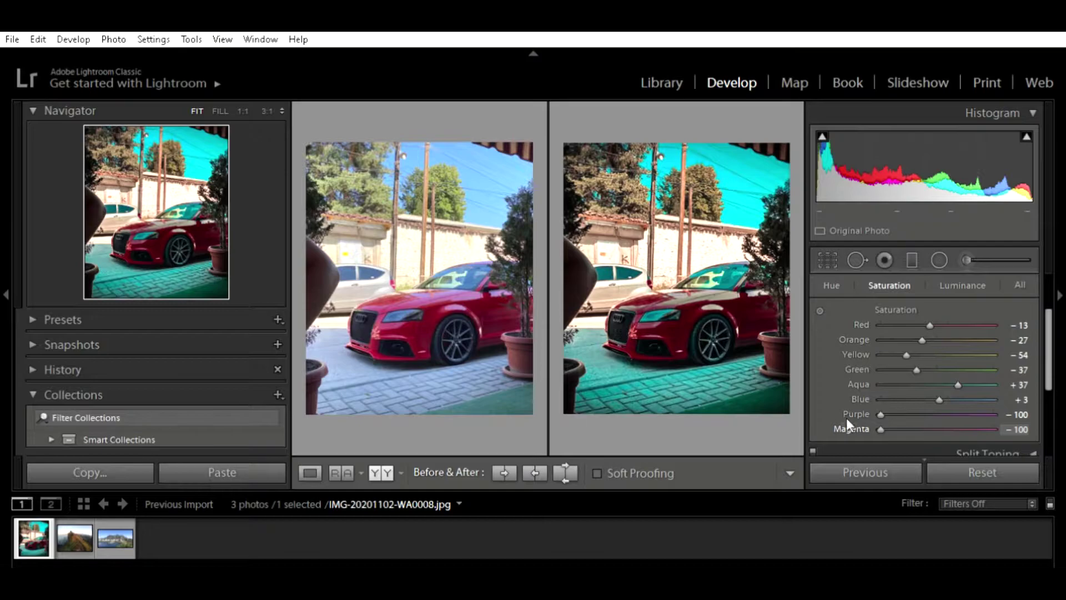
{"action": "mouse_move", "coordinate": [915, 423]}
{"action": "left_mouse_down"}
{"action": "mouse_move", "coordinate": [975, 430]}
{"action": "mouse_move", "coordinate": [921, 428]}
{"action": "left_mouse_up"}
{"action": "left_click", "coordinate": [702, 287]}
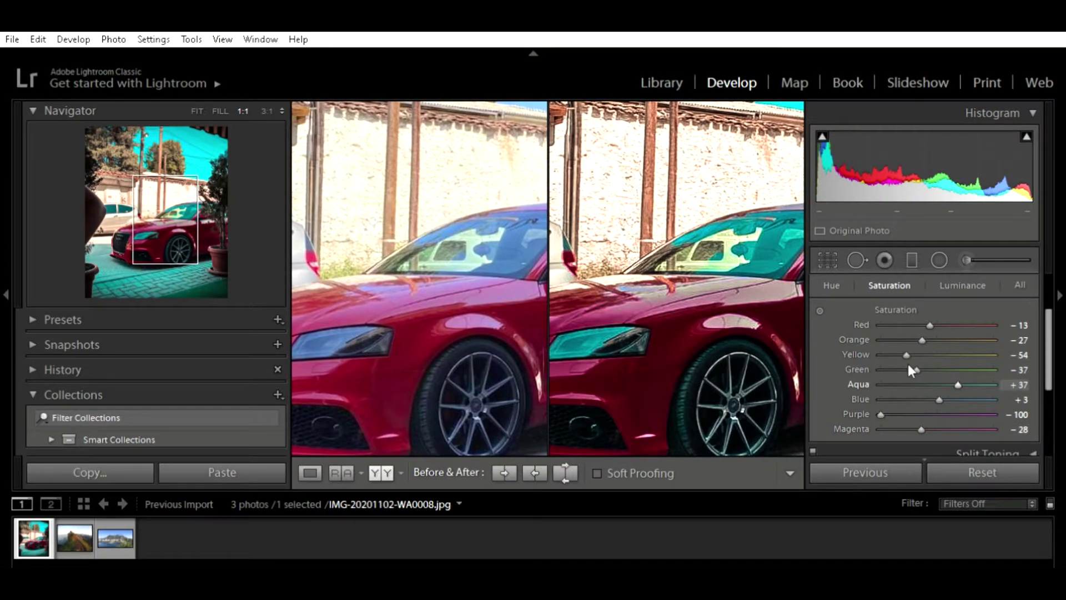
{"action": "left_click_drag", "start_coordinate": [924, 425], "coordinate": [934, 422]}
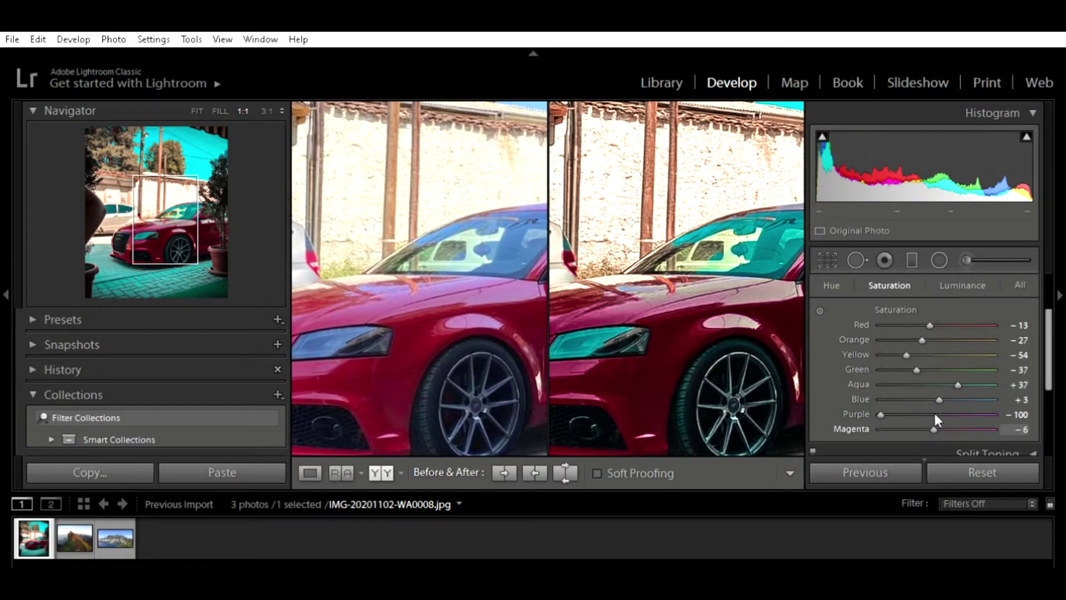
{"action": "left_click", "coordinate": [933, 421]}
- Set HSL luminance Red -17, Orange +12, Yellow -28, comparing the car zoomed in
{"action": "left_click", "coordinate": [970, 271]}
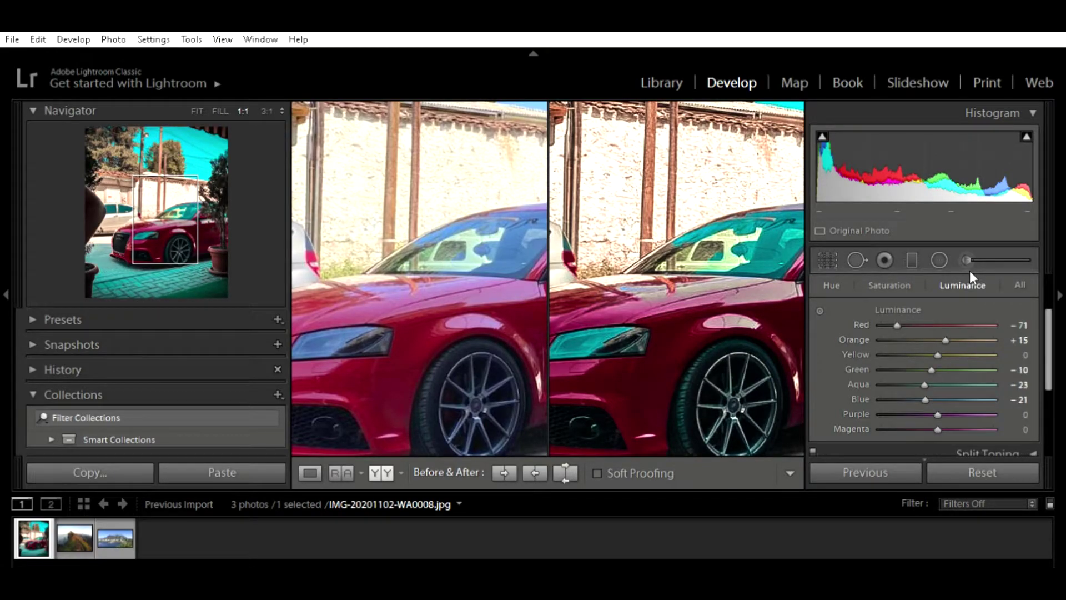
{"action": "left_click_drag", "start_coordinate": [895, 308], "coordinate": [922, 318]}
{"action": "left_click", "coordinate": [710, 366]}
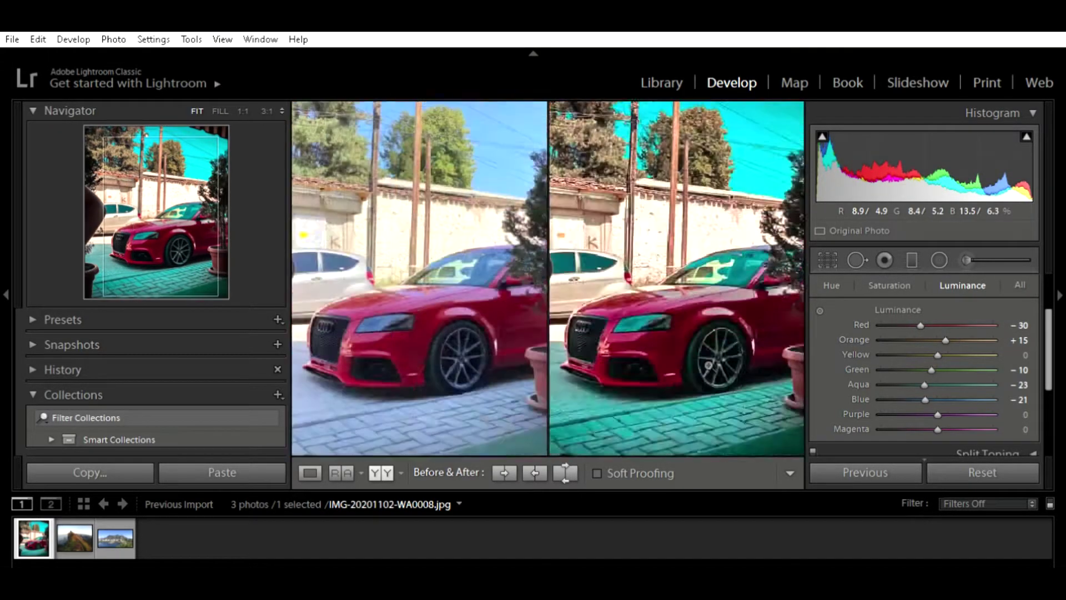
{"action": "left_click_drag", "start_coordinate": [922, 318], "coordinate": [929, 311]}
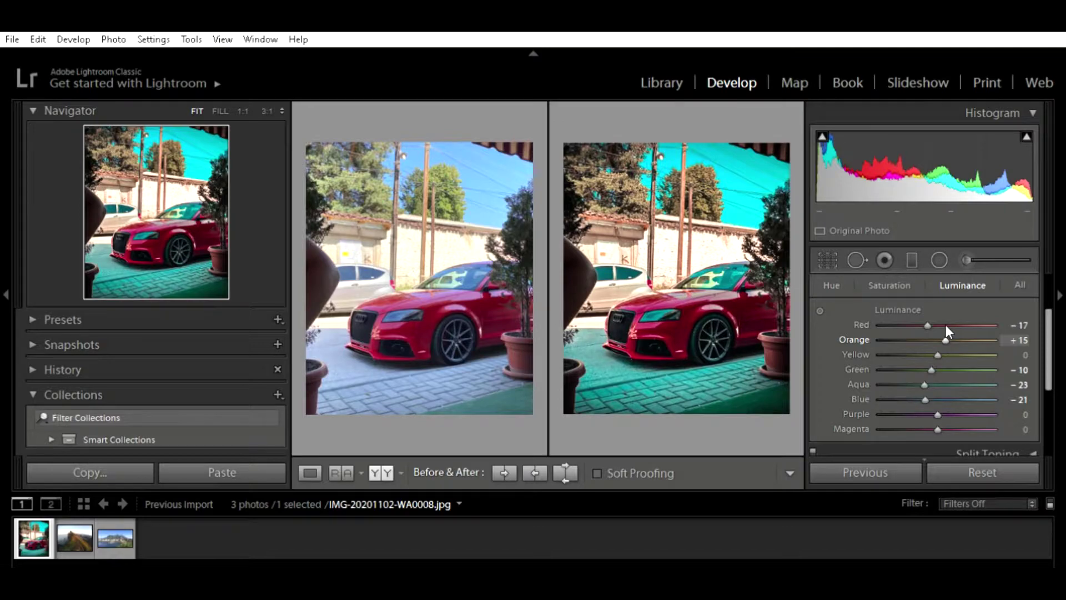
{"action": "left_click_drag", "start_coordinate": [946, 326], "coordinate": [944, 327]}
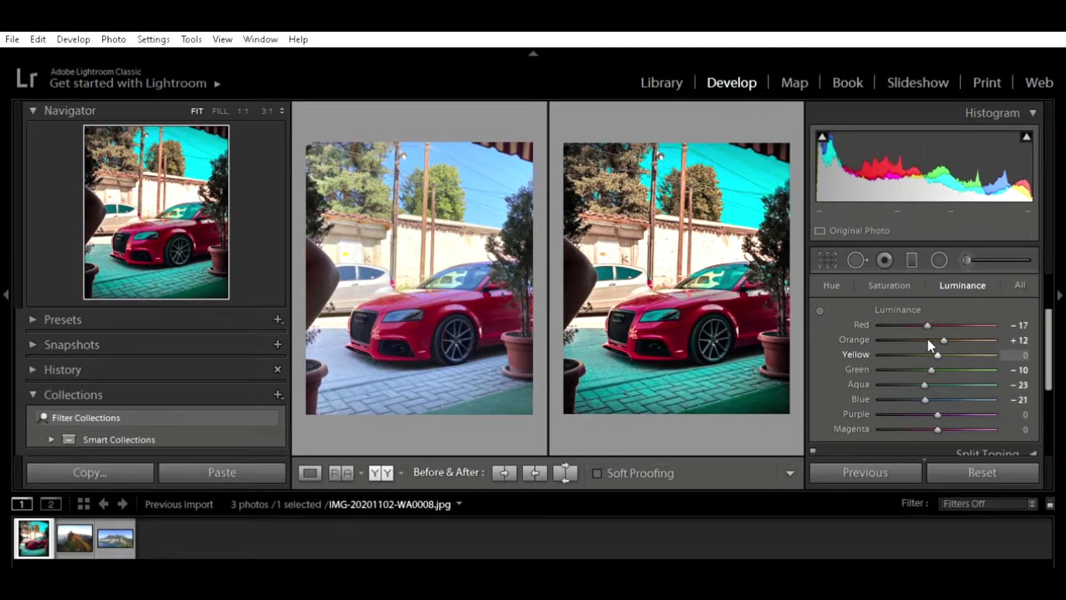
{"action": "mouse_move", "coordinate": [939, 340]}
{"action": "left_mouse_down"}
{"action": "mouse_move", "coordinate": [950, 341]}
{"action": "mouse_move", "coordinate": [910, 341]}
{"action": "mouse_move", "coordinate": [954, 342]}
{"action": "mouse_move", "coordinate": [922, 341]}
{"action": "left_mouse_up"}
{"action": "left_click", "coordinate": [661, 282]}
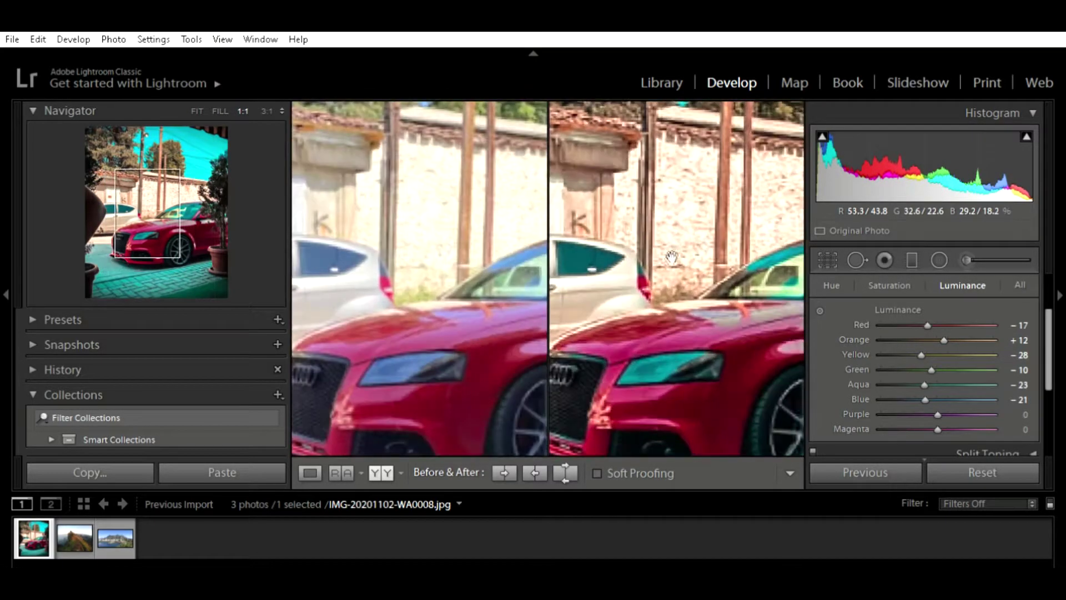
{"action": "mouse_move", "coordinate": [610, 285]}
{"action": "left_mouse_down"}
{"action": "mouse_move", "coordinate": [700, 223]}
{"action": "mouse_move", "coordinate": [700, 297]}
{"action": "left_mouse_up"}
{"action": "left_click", "coordinate": [700, 298]}
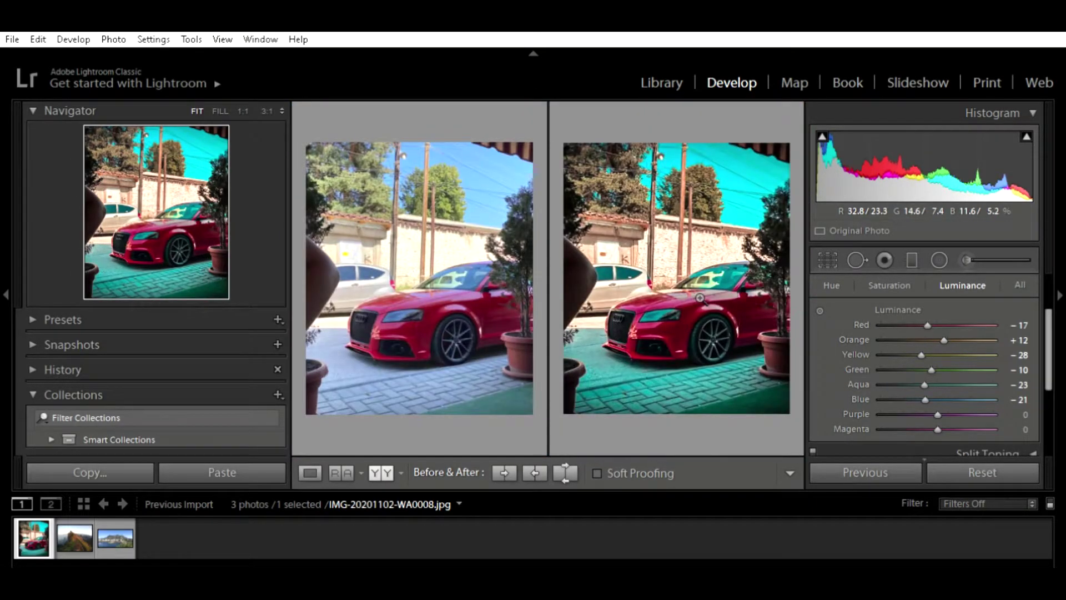
- Brighten luminance of Green to +48, Aqua to +38 and Blue to +9
{"action": "mouse_move", "coordinate": [933, 358]}
{"action": "left_mouse_down"}
{"action": "mouse_move", "coordinate": [912, 359]}
{"action": "mouse_move", "coordinate": [964, 361]}
{"action": "left_mouse_up"}
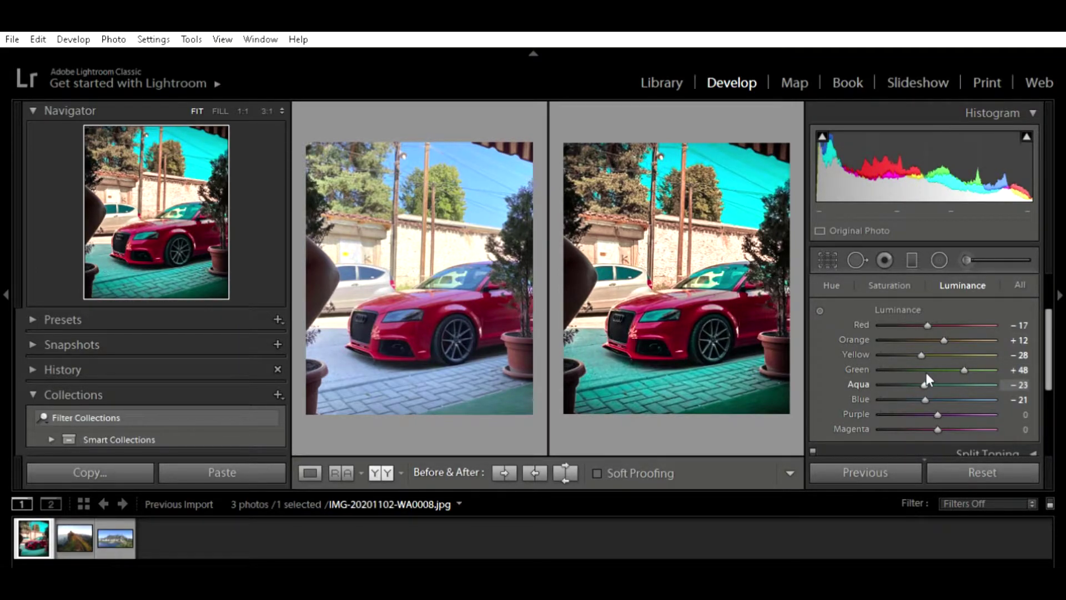
{"action": "mouse_move", "coordinate": [926, 373]}
{"action": "left_mouse_down"}
{"action": "mouse_move", "coordinate": [964, 384]}
{"action": "mouse_move", "coordinate": [945, 388]}
{"action": "left_mouse_up"}
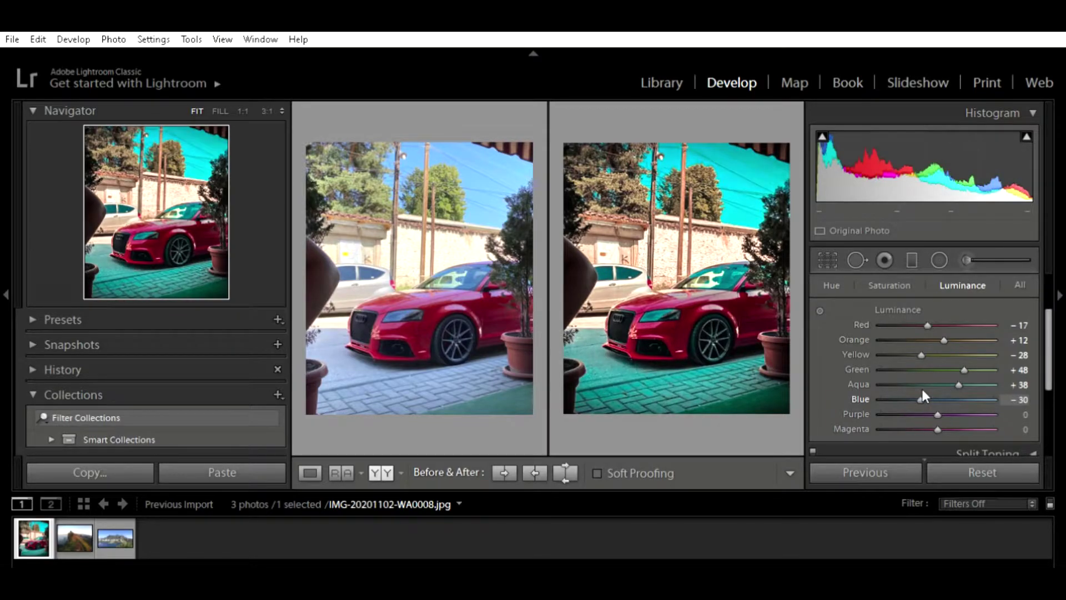
{"action": "left_click_drag", "start_coordinate": [945, 385], "coordinate": [943, 389]}
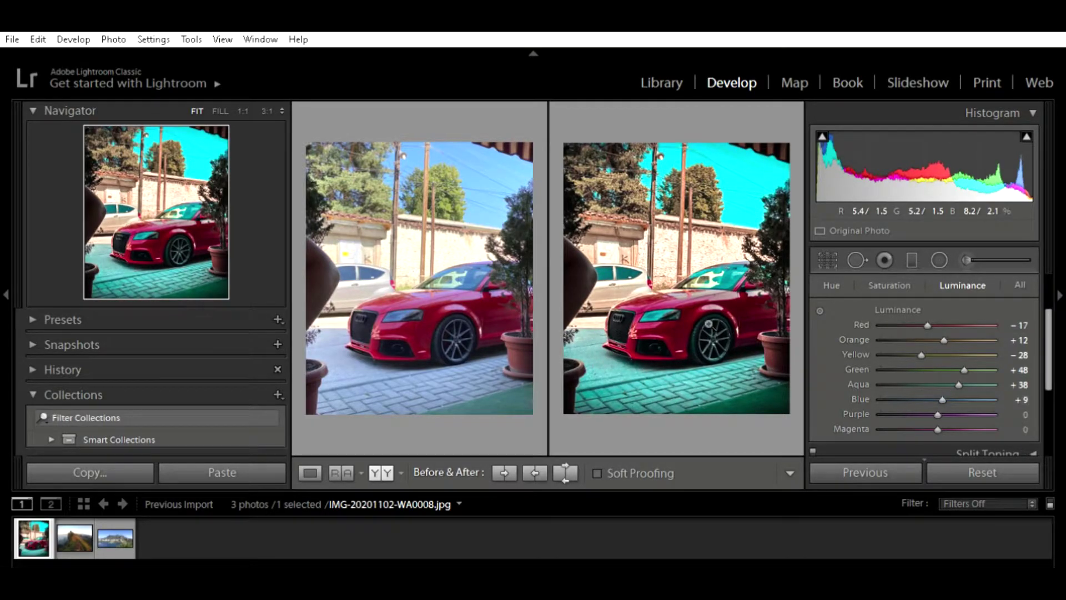
{"action": "left_click", "coordinate": [709, 324]}
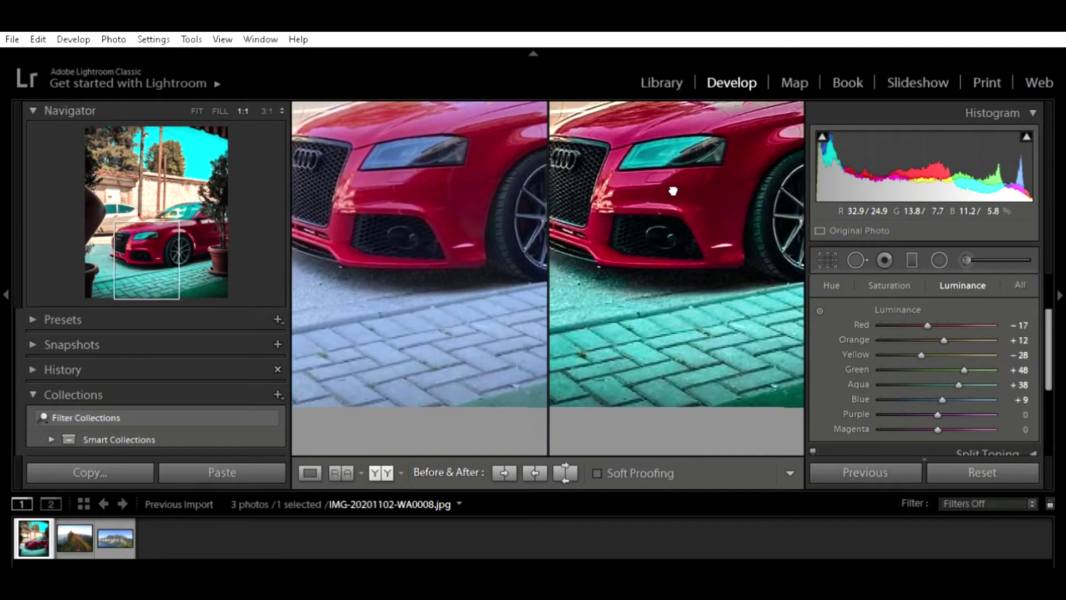
{"action": "left_click", "coordinate": [689, 243]}
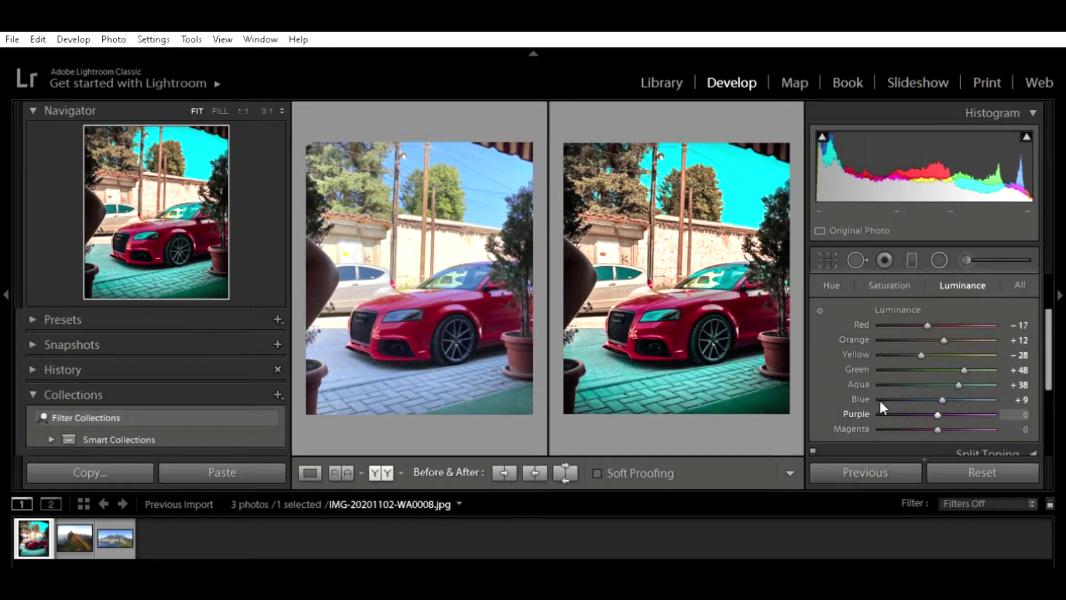
- Collapse the HSL/Color panel and expand Split Toning
{"action": "mouse_move", "coordinate": [1050, 352]}
{"action": "left_mouse_down"}
{"action": "mouse_move", "coordinate": [1052, 364]}
{"action": "mouse_move", "coordinate": [1051, 328]}
{"action": "left_mouse_up"}
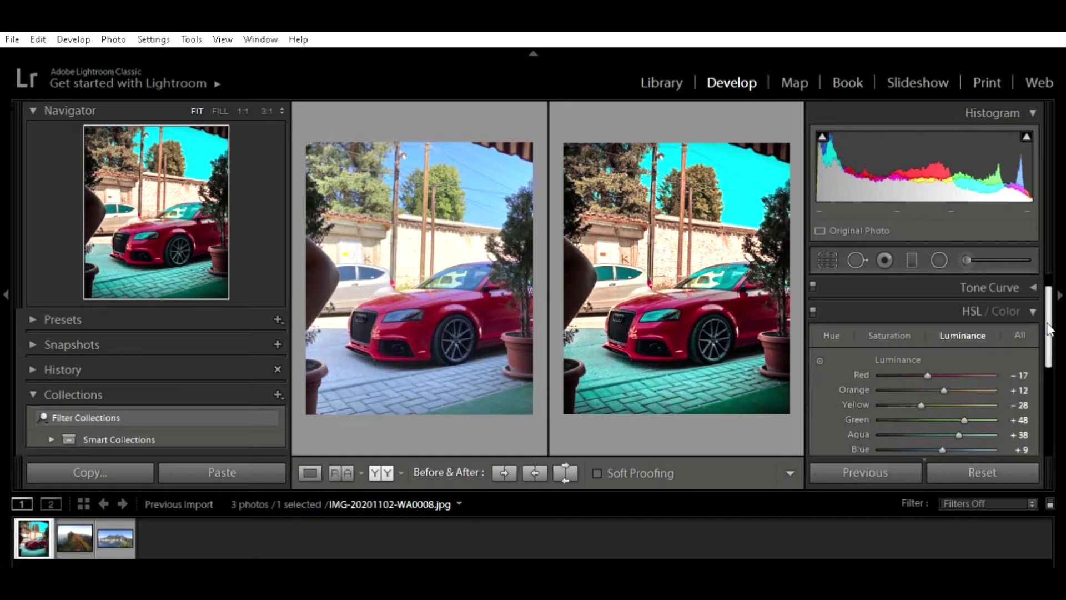
{"action": "left_click", "coordinate": [1028, 311]}
{"action": "left_click", "coordinate": [997, 337]}
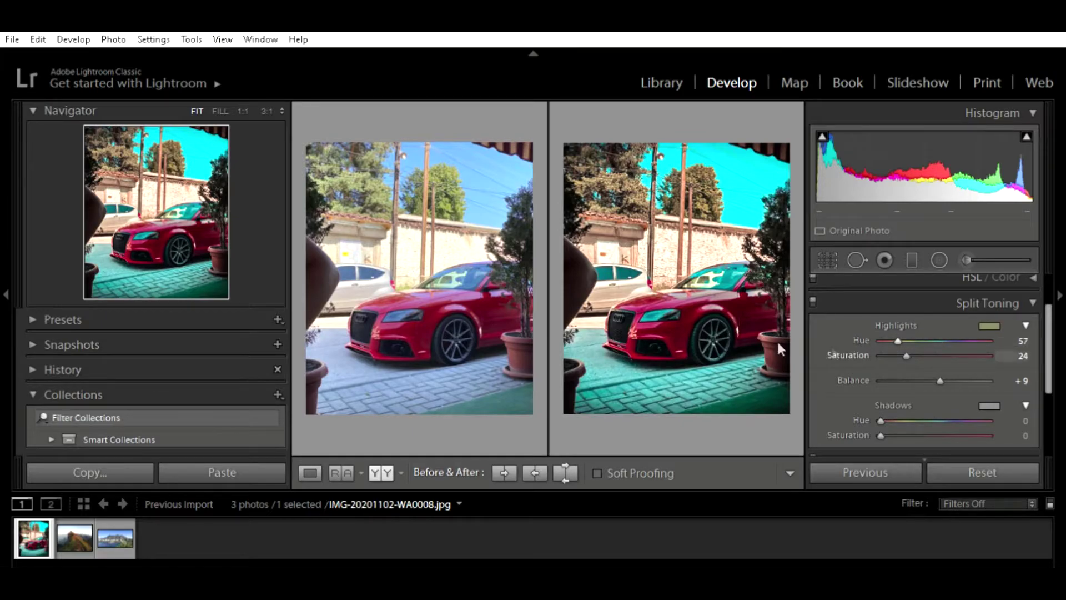
- Set Split Toning highlights to Hue 251, Saturation 10, and tint shadows cyan-blue (Hue 199)
{"action": "left_click", "coordinate": [715, 321]}
{"action": "scroll", "coordinate": [716, 311], "scroll_direction": "up", "scroll_amount": 5}
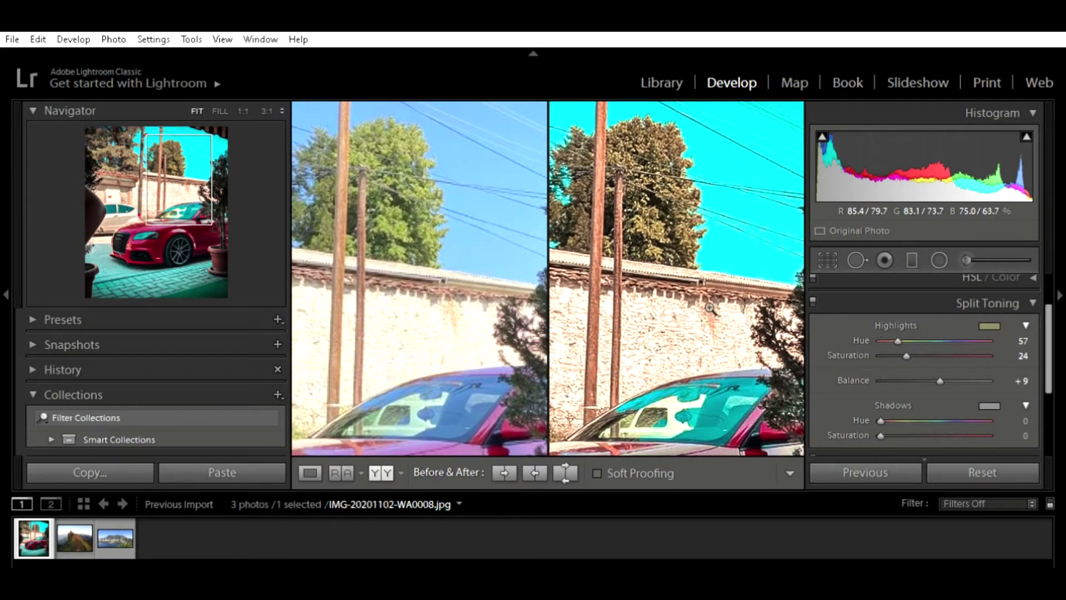
{"action": "left_click", "coordinate": [737, 247]}
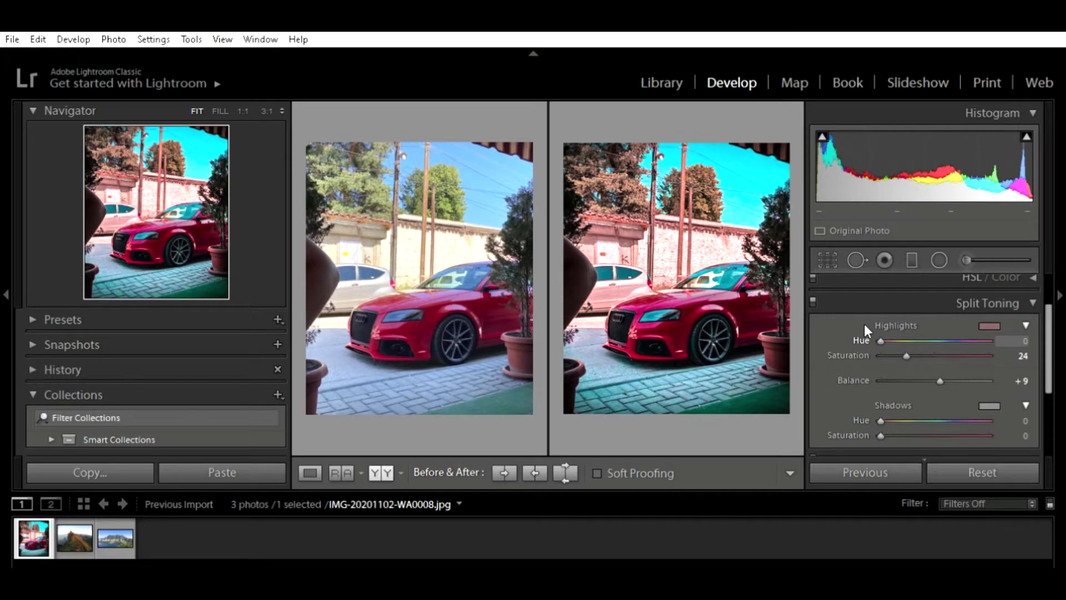
{"action": "mouse_move", "coordinate": [864, 326]}
{"action": "left_mouse_down"}
{"action": "mouse_move", "coordinate": [895, 321]}
{"action": "mouse_move", "coordinate": [888, 329]}
{"action": "left_mouse_up"}
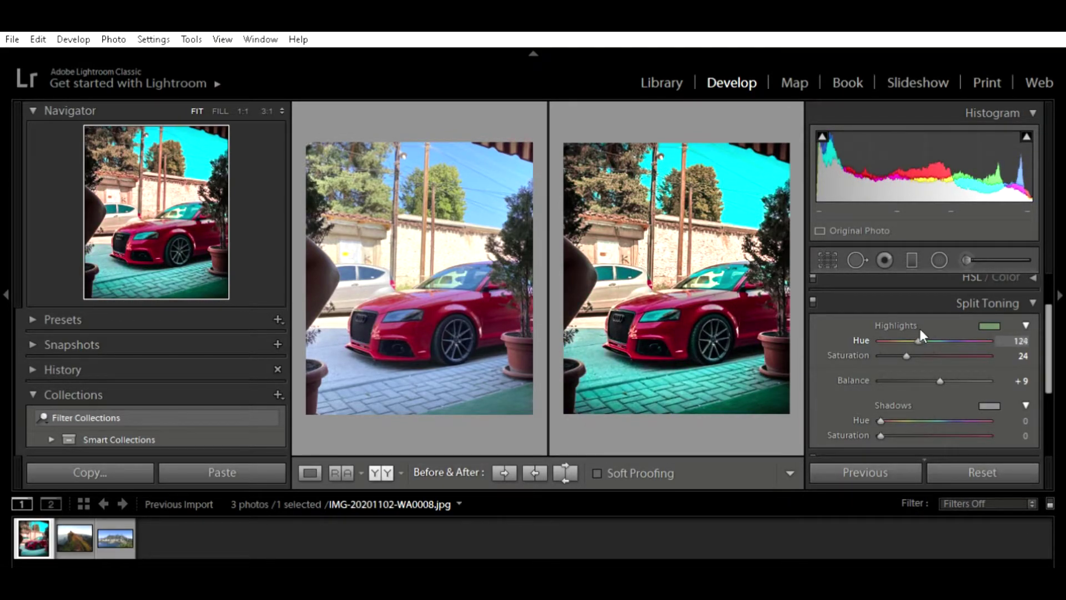
{"action": "key", "text": "ctrl+z"}
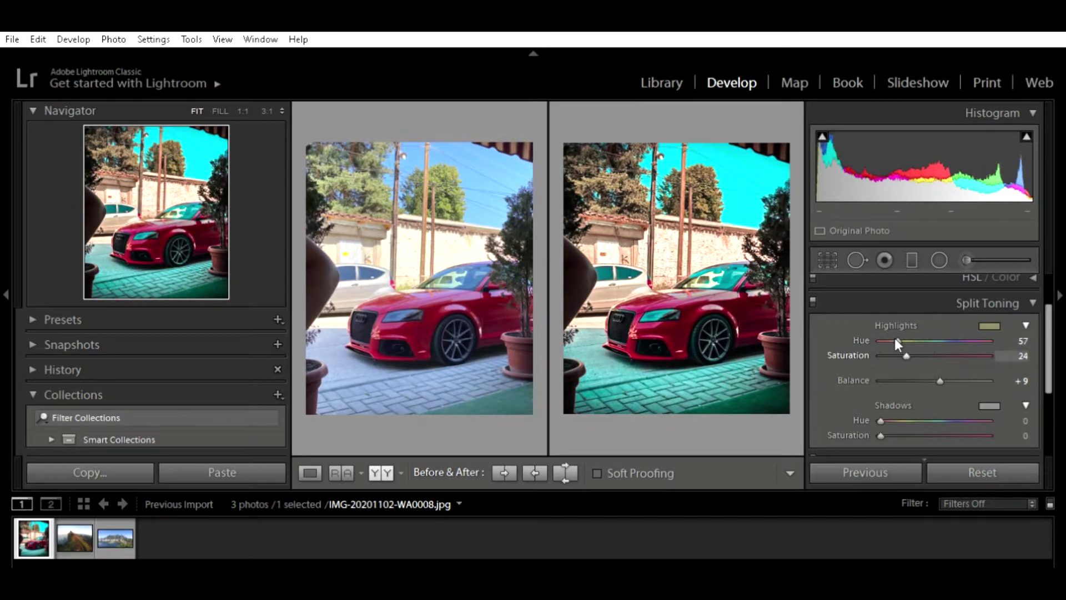
{"action": "left_click_drag", "start_coordinate": [909, 343], "coordinate": [893, 345]}
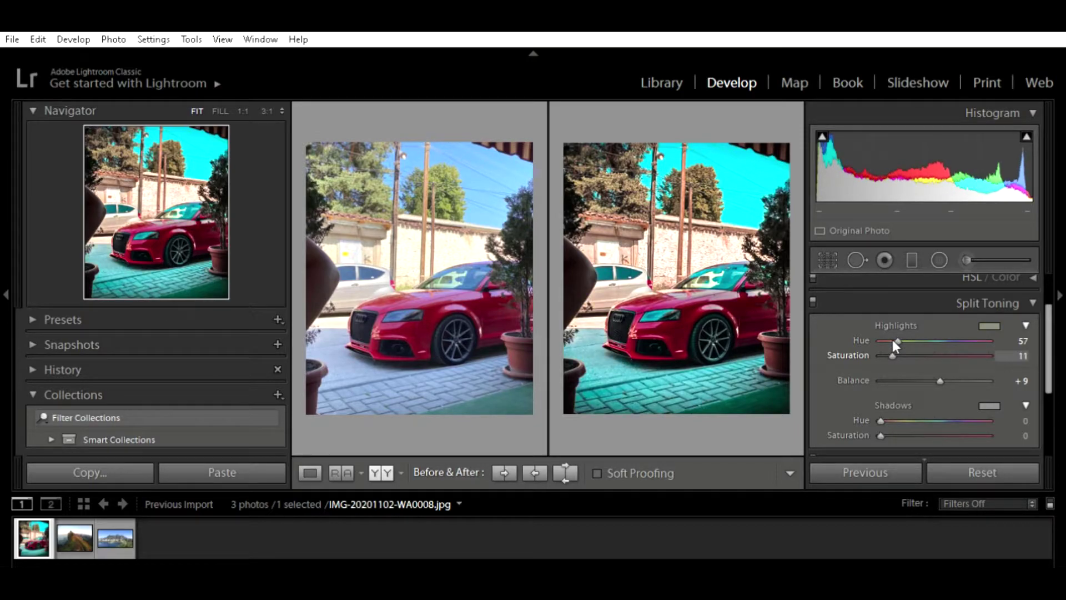
{"action": "left_click_drag", "start_coordinate": [894, 341], "coordinate": [951, 328]}
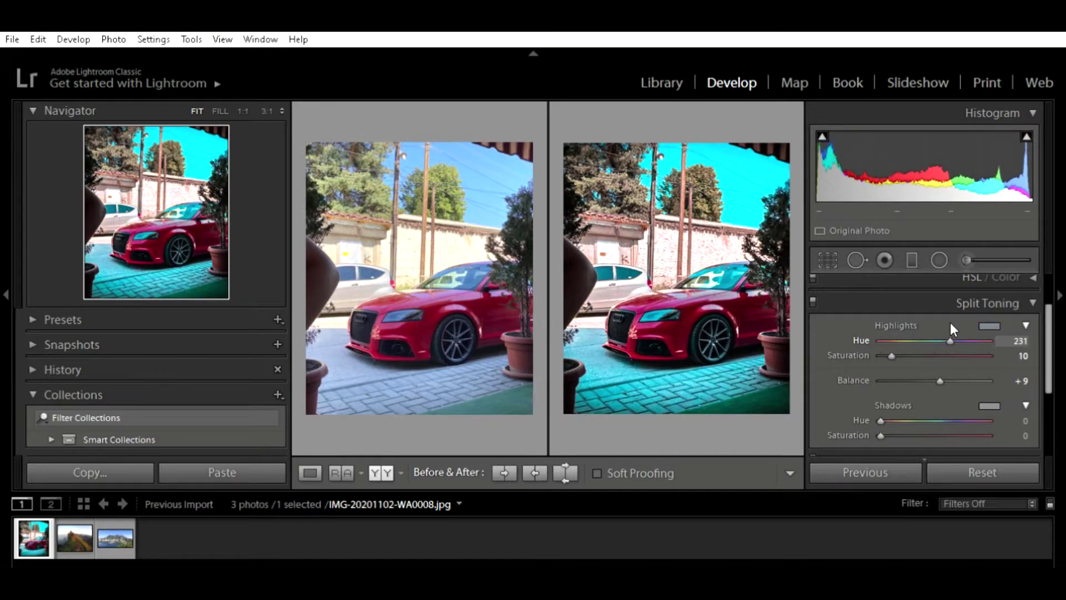
{"action": "left_click_drag", "start_coordinate": [951, 323], "coordinate": [958, 329]}
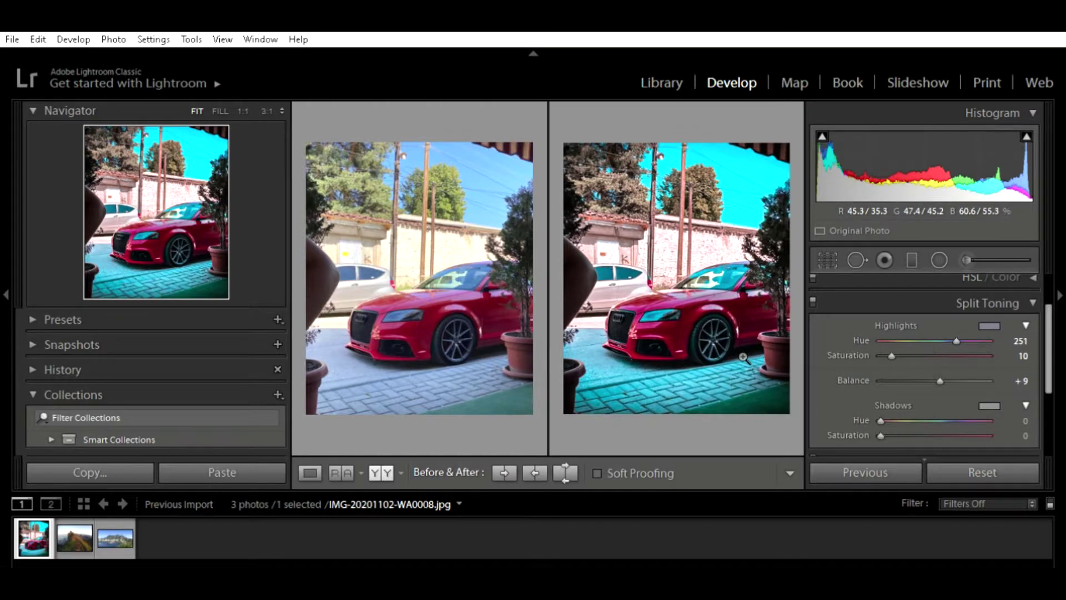
{"action": "left_click_drag", "start_coordinate": [883, 421], "coordinate": [945, 410]}
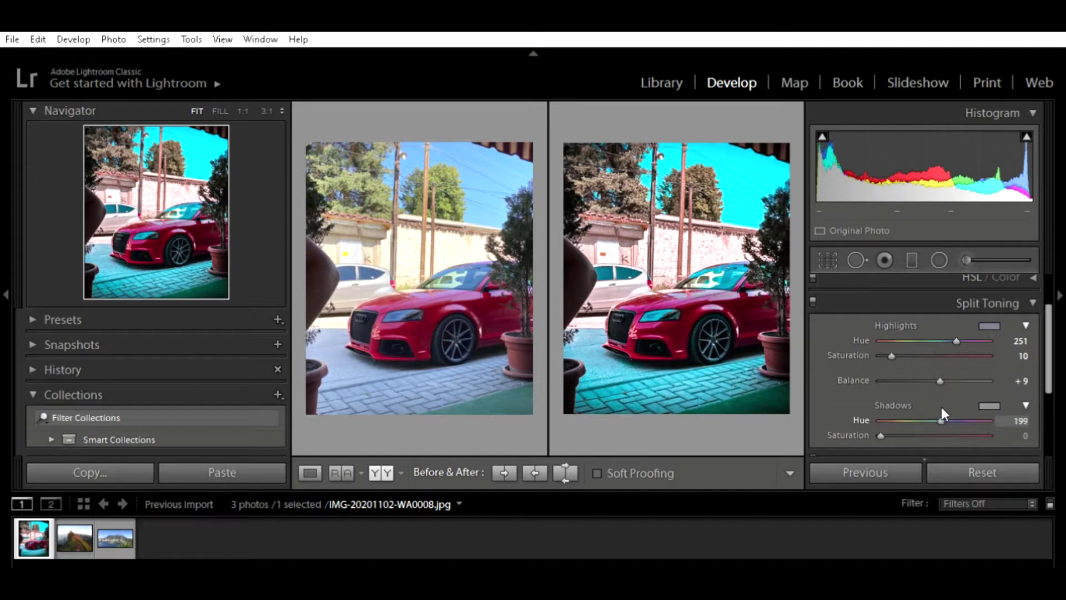
- Set Split Toning shadows to Hue 207 and Saturation 11, then collapse Split Toning
{"action": "left_click", "coordinate": [716, 322]}
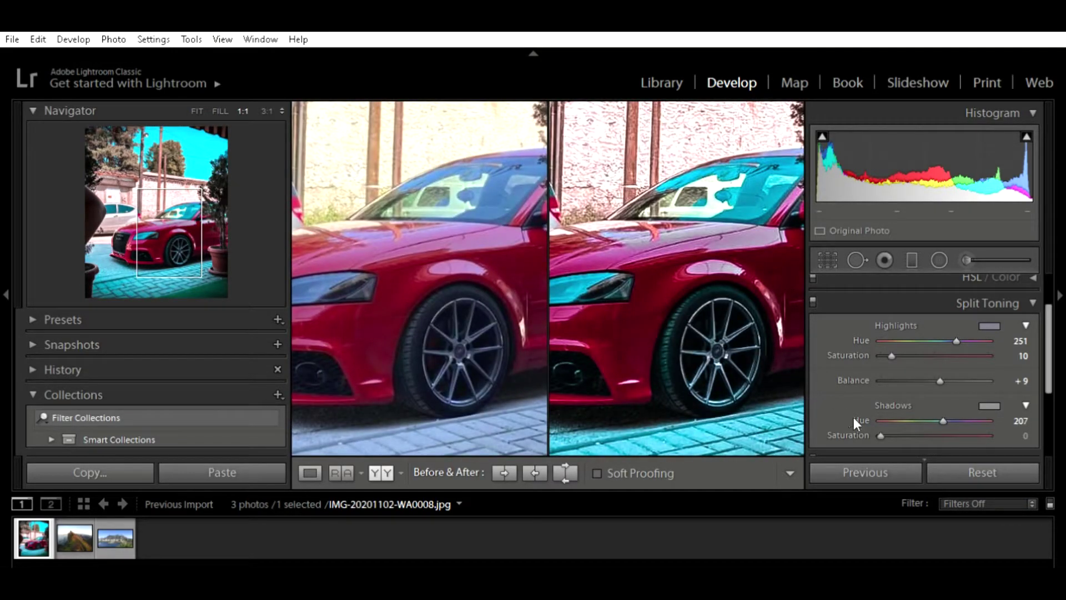
{"action": "left_click_drag", "start_coordinate": [879, 424], "coordinate": [892, 424]}
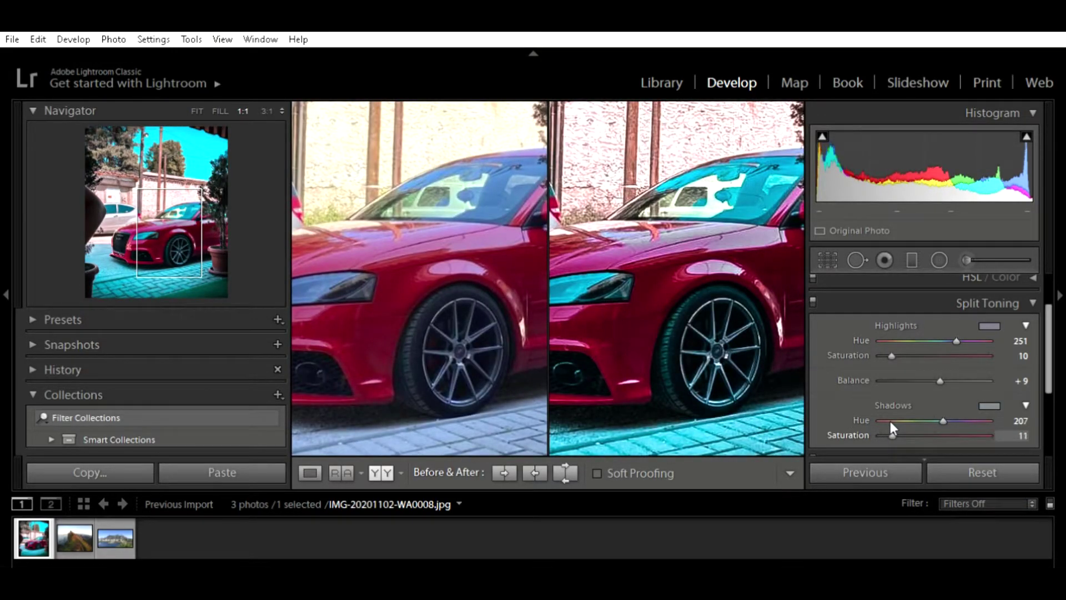
{"action": "left_click_drag", "start_coordinate": [663, 343], "coordinate": [750, 289]}
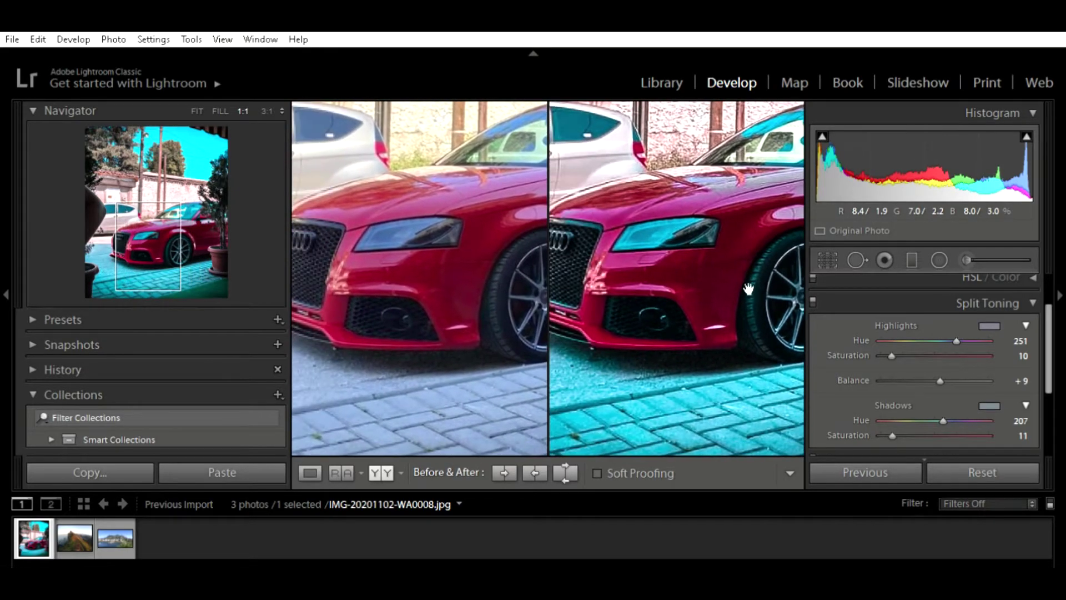
{"action": "left_click", "coordinate": [747, 290]}
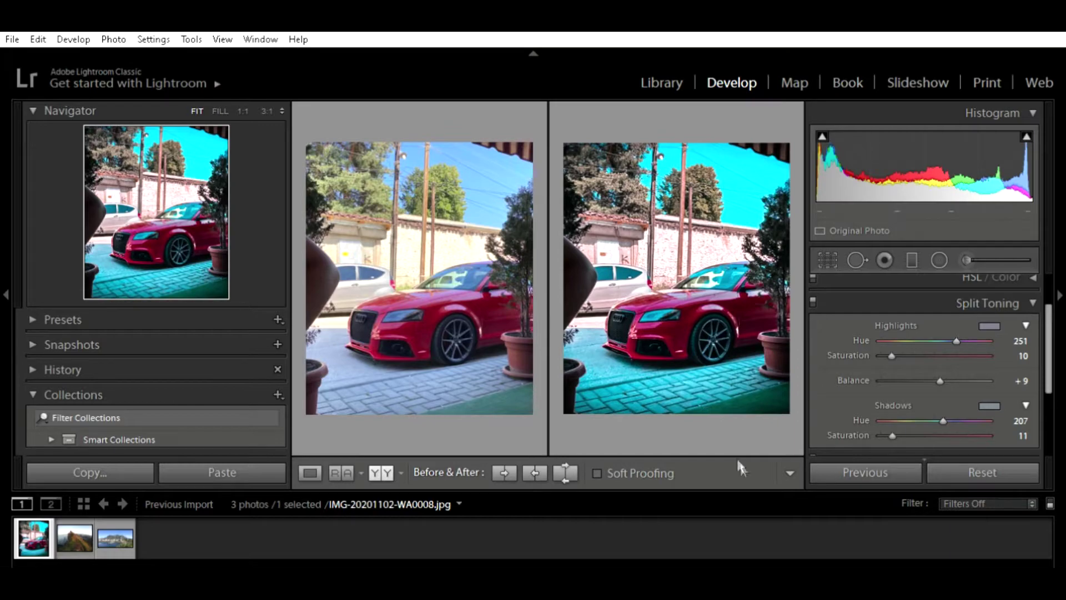
{"action": "scroll", "coordinate": [1049, 364], "scroll_direction": "down", "scroll_amount": 1}
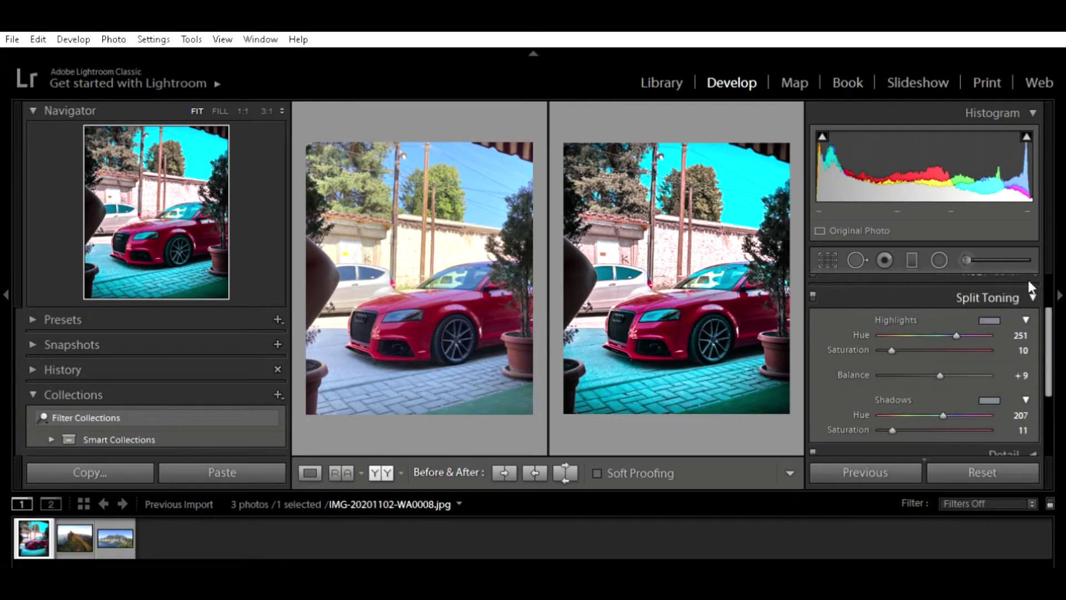
{"action": "left_click", "coordinate": [1029, 300]}
{"action": "left_click", "coordinate": [1026, 338]}
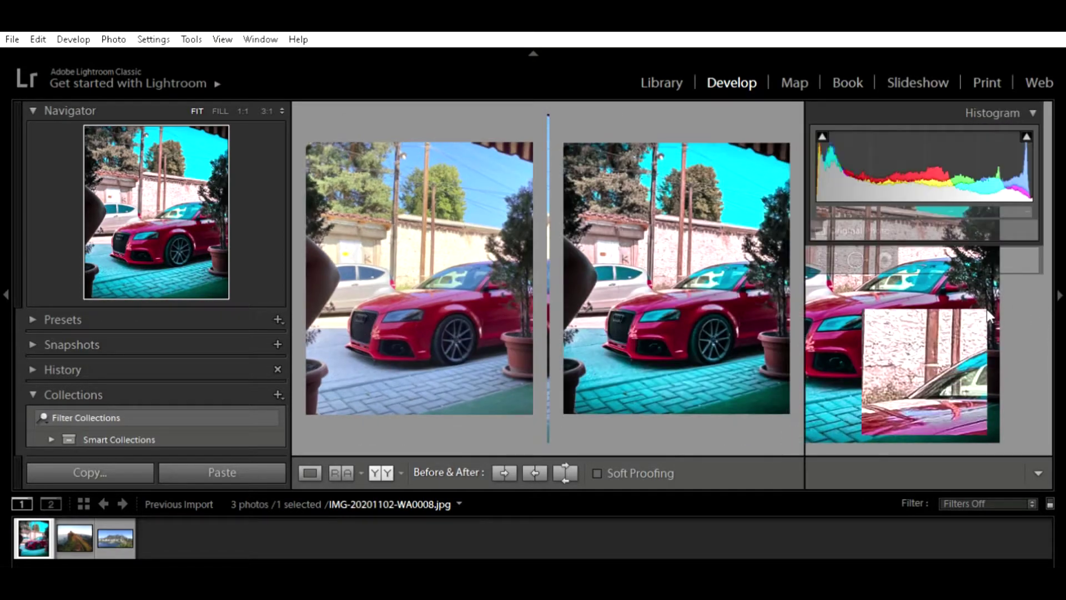
- Set the car photo's sharpening to Amount 14, Radius 1.0 and Detail 25, checking at 1:1
{"action": "left_click", "coordinate": [1027, 309]}
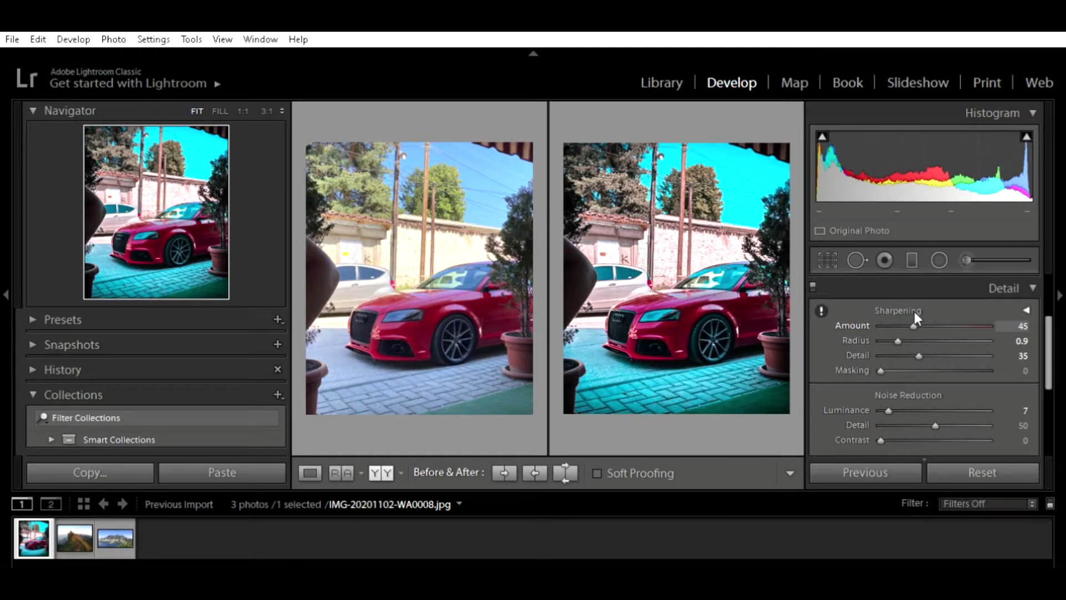
{"action": "mouse_move", "coordinate": [915, 314]}
{"action": "left_mouse_down"}
{"action": "mouse_move", "coordinate": [923, 318]}
{"action": "mouse_move", "coordinate": [913, 316]}
{"action": "left_mouse_up"}
{"action": "mouse_move", "coordinate": [915, 317]}
{"action": "left_mouse_down"}
{"action": "mouse_move", "coordinate": [928, 312]}
{"action": "mouse_move", "coordinate": [896, 315]}
{"action": "left_mouse_up"}
{"action": "left_click", "coordinate": [686, 313]}
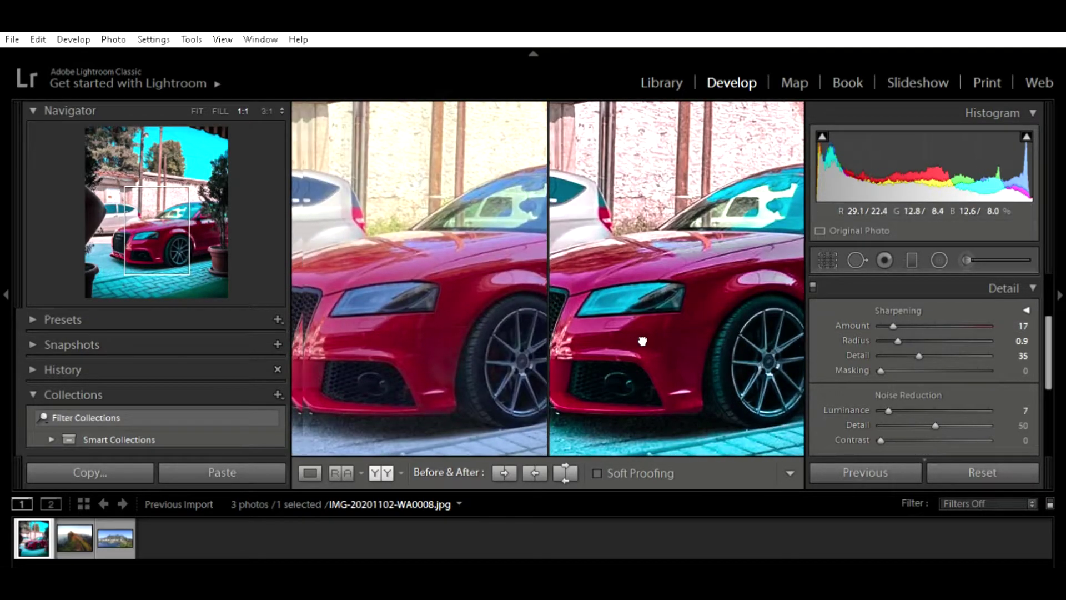
{"action": "left_click_drag", "start_coordinate": [642, 341], "coordinate": [662, 342]}
{"action": "mouse_move", "coordinate": [894, 326]}
{"action": "left_mouse_down"}
{"action": "mouse_move", "coordinate": [972, 336]}
{"action": "mouse_move", "coordinate": [894, 333]}
{"action": "left_mouse_up"}
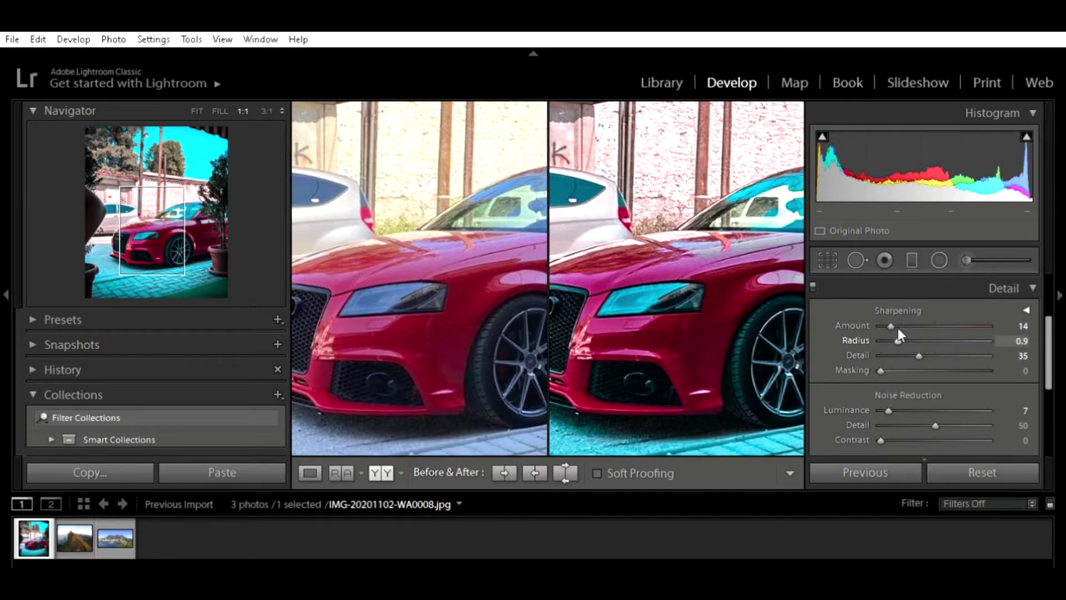
{"action": "left_click", "coordinate": [899, 333]}
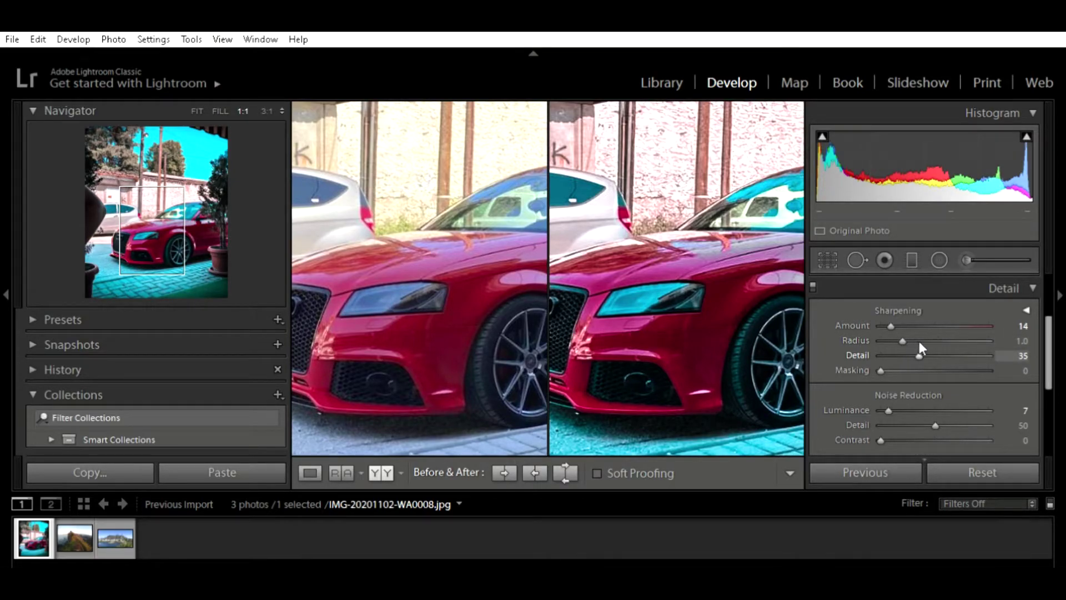
{"action": "left_click_drag", "start_coordinate": [920, 342], "coordinate": [909, 344]}
{"action": "left_click_drag", "start_coordinate": [1049, 358], "coordinate": [1049, 365]}
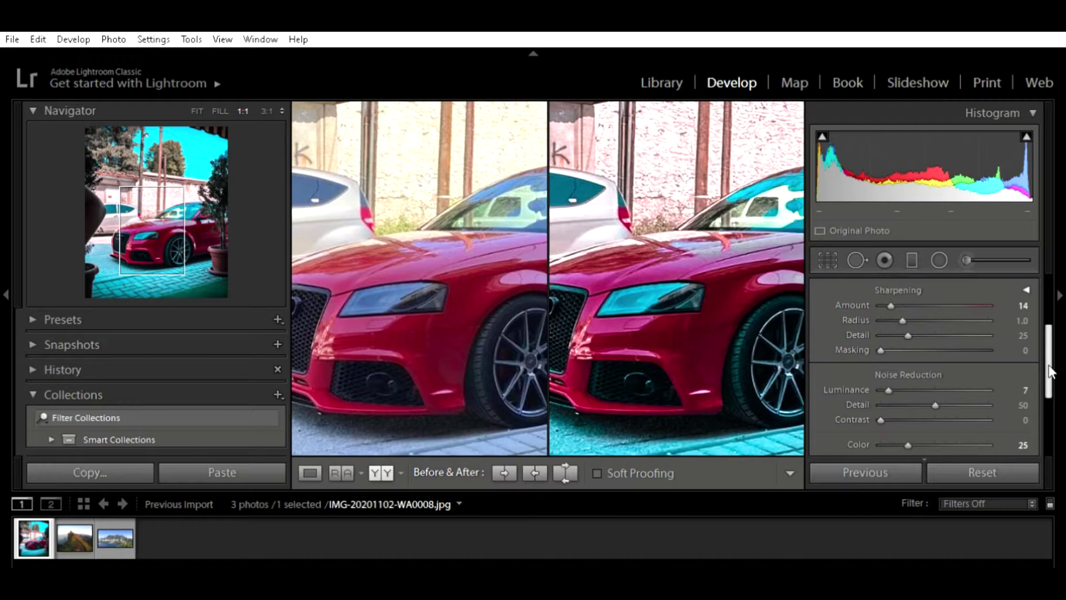
{"action": "left_click_drag", "start_coordinate": [1050, 364], "coordinate": [1046, 327]}
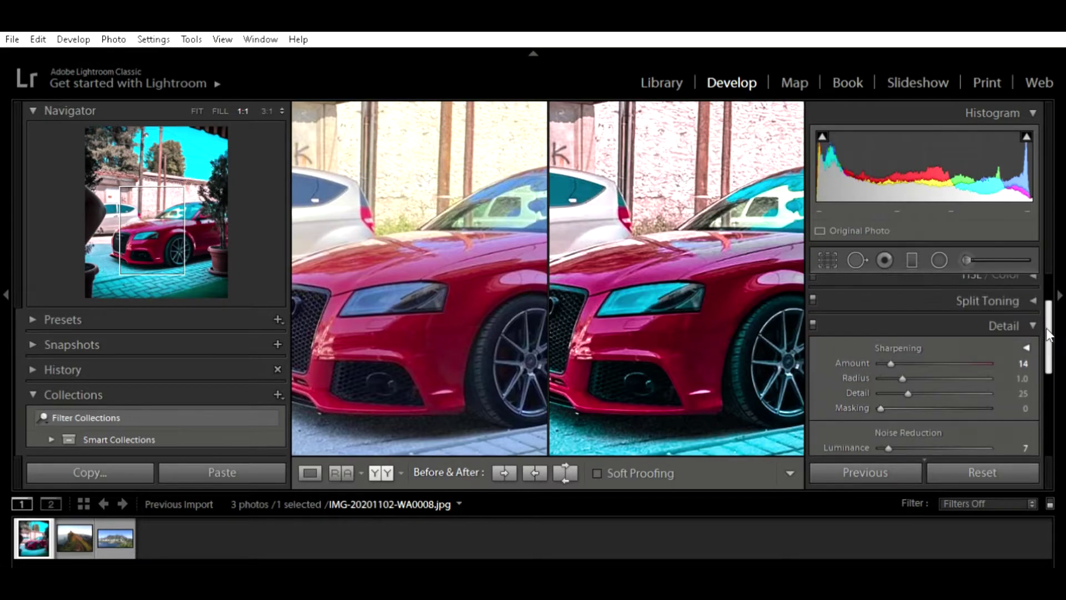
{"action": "left_click", "coordinate": [1034, 327]}
{"action": "left_click", "coordinate": [1018, 362]}
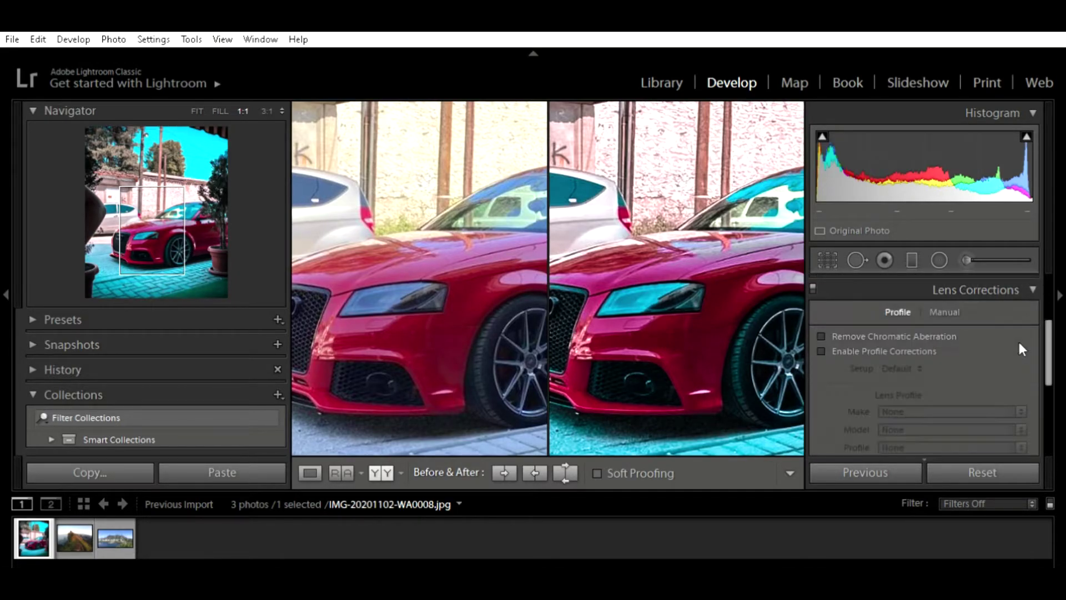
{"action": "left_click", "coordinate": [1026, 285]}
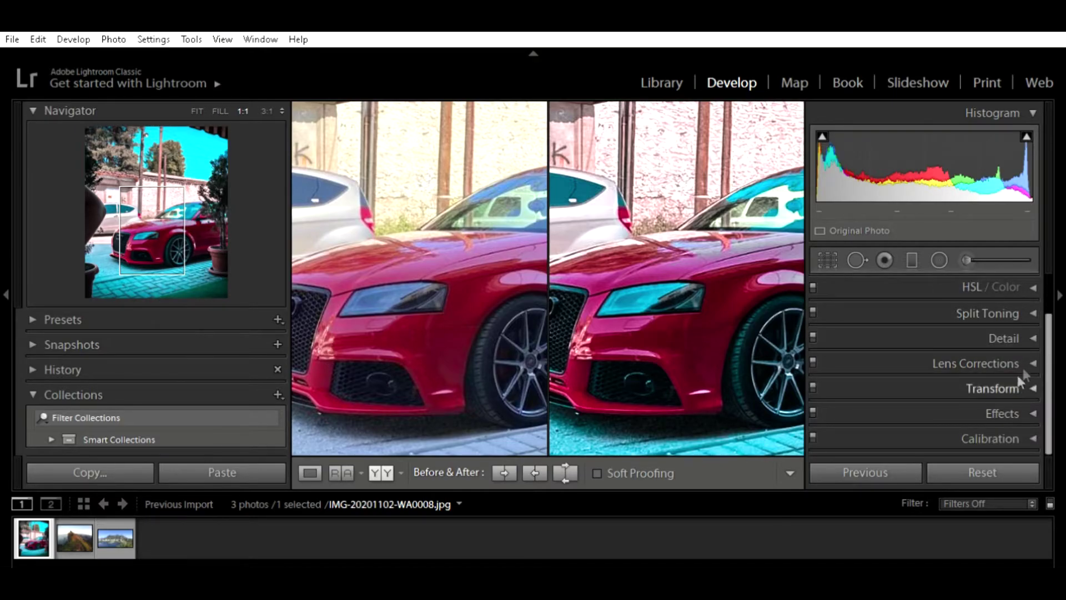
{"action": "left_click_drag", "start_coordinate": [587, 386], "coordinate": [598, 342]}
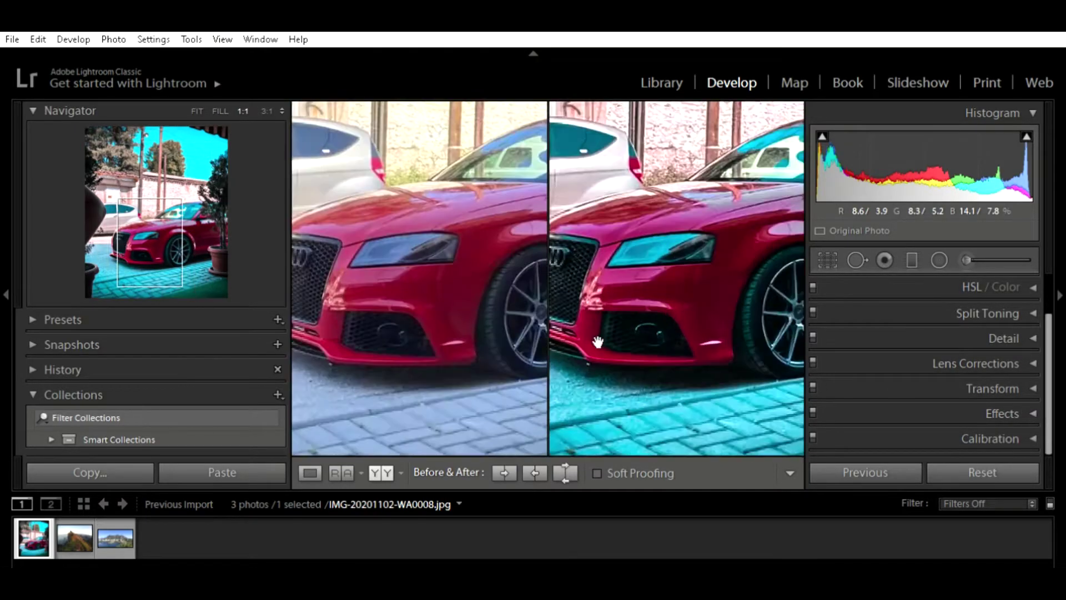
{"action": "left_click", "coordinate": [313, 468]}
{"action": "left_click", "coordinate": [343, 468]}
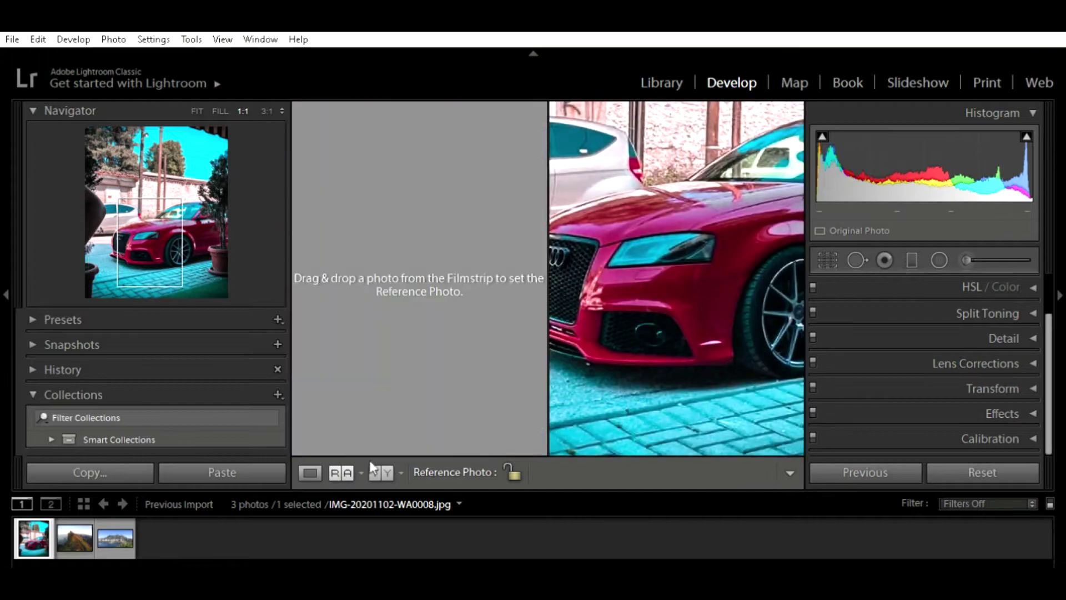
{"action": "left_click", "coordinate": [382, 467]}
{"action": "left_click", "coordinate": [601, 274]}
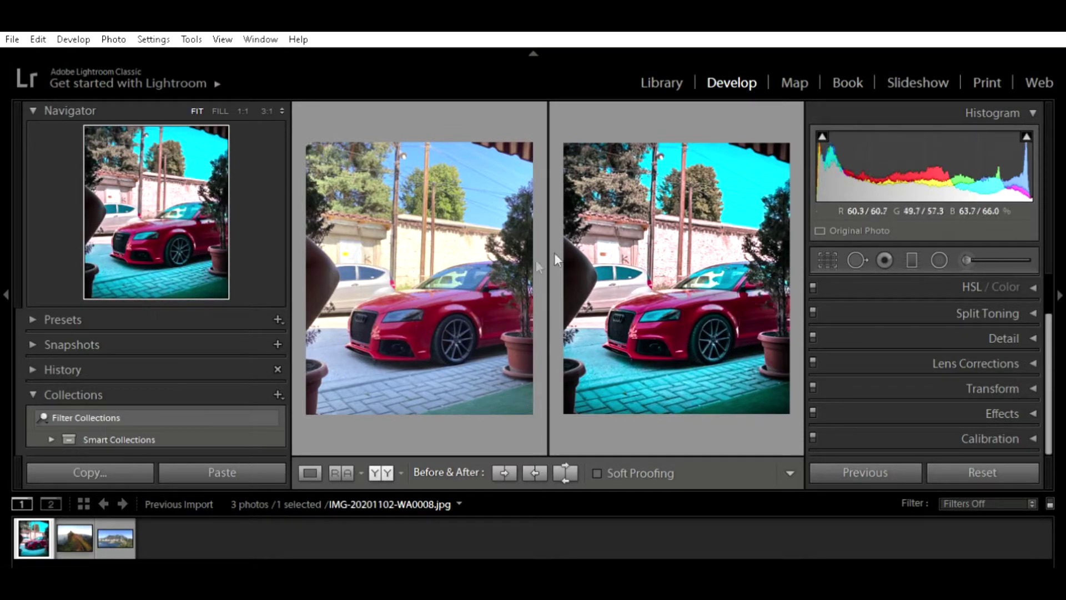
{"action": "scroll", "coordinate": [1049, 311], "scroll_direction": "up", "scroll_amount": 2}
{"action": "left_click", "coordinate": [912, 256]}
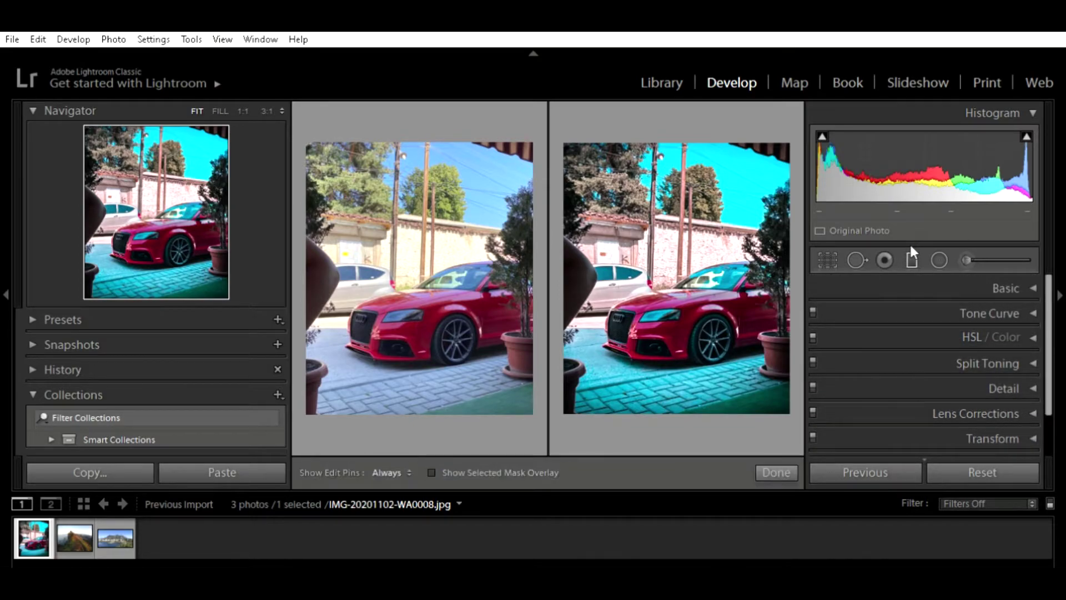
{"action": "left_click", "coordinate": [911, 248]}
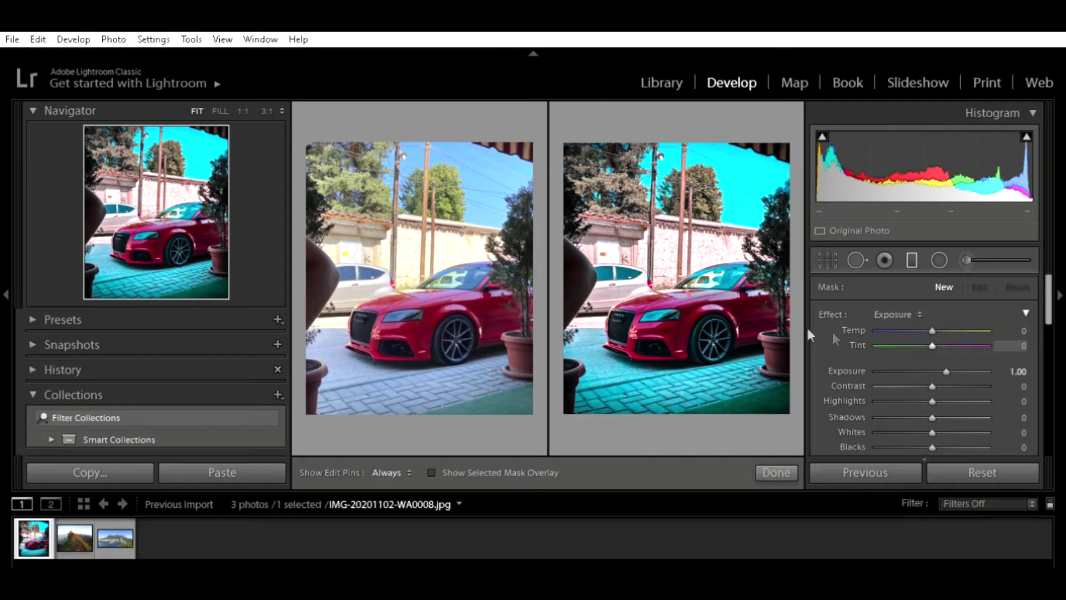
{"action": "left_click", "coordinate": [913, 256]}
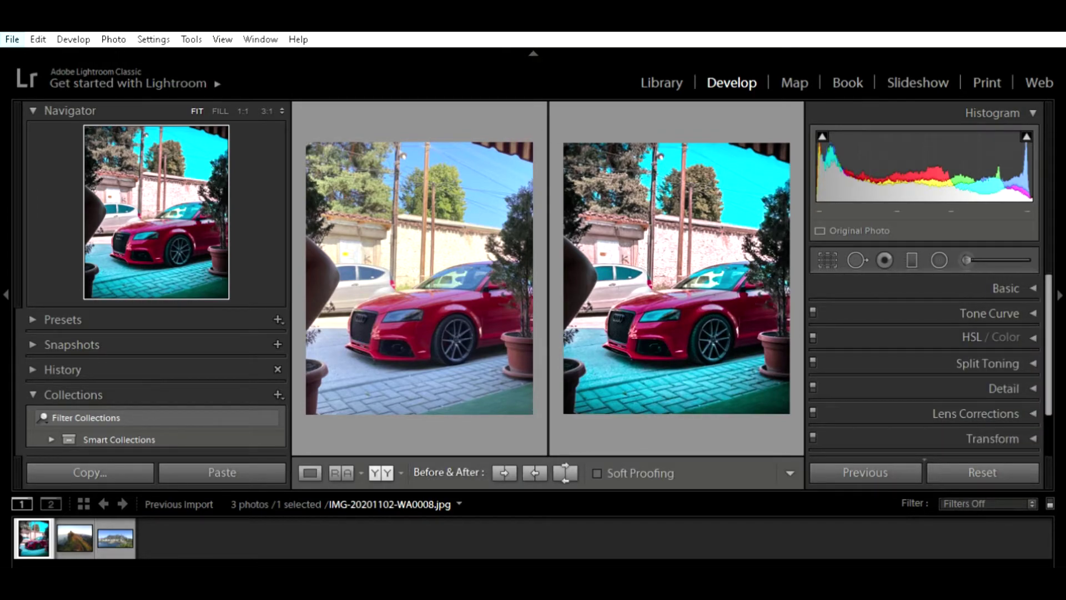
{"action": "left_click", "coordinate": [393, 274]}
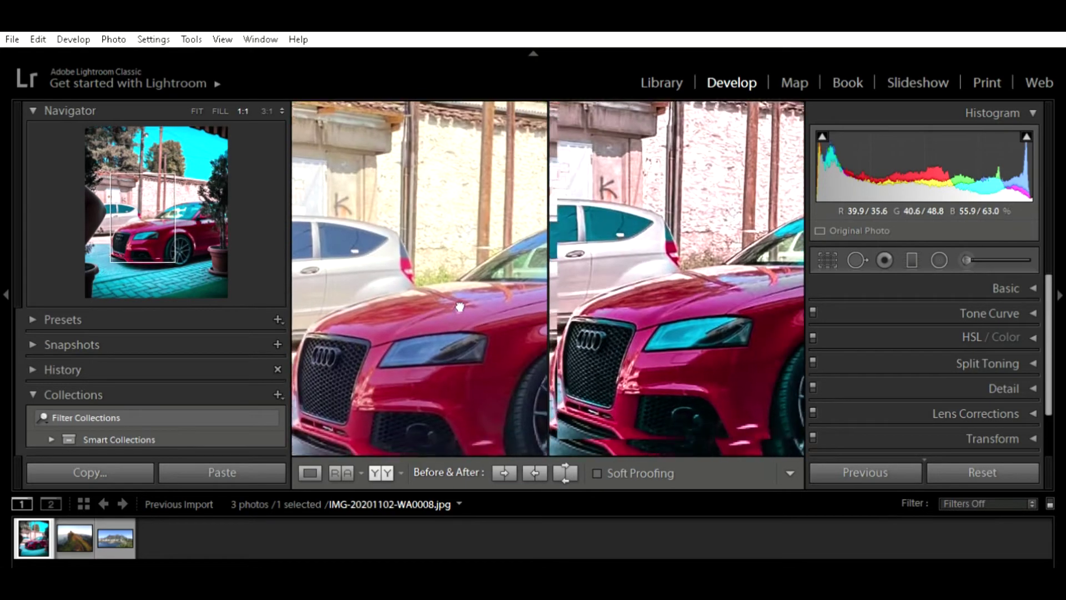
{"action": "left_click_drag", "start_coordinate": [466, 290], "coordinate": [471, 257]}
{"action": "left_click", "coordinate": [411, 318]}
{"action": "left_click", "coordinate": [529, 335]}
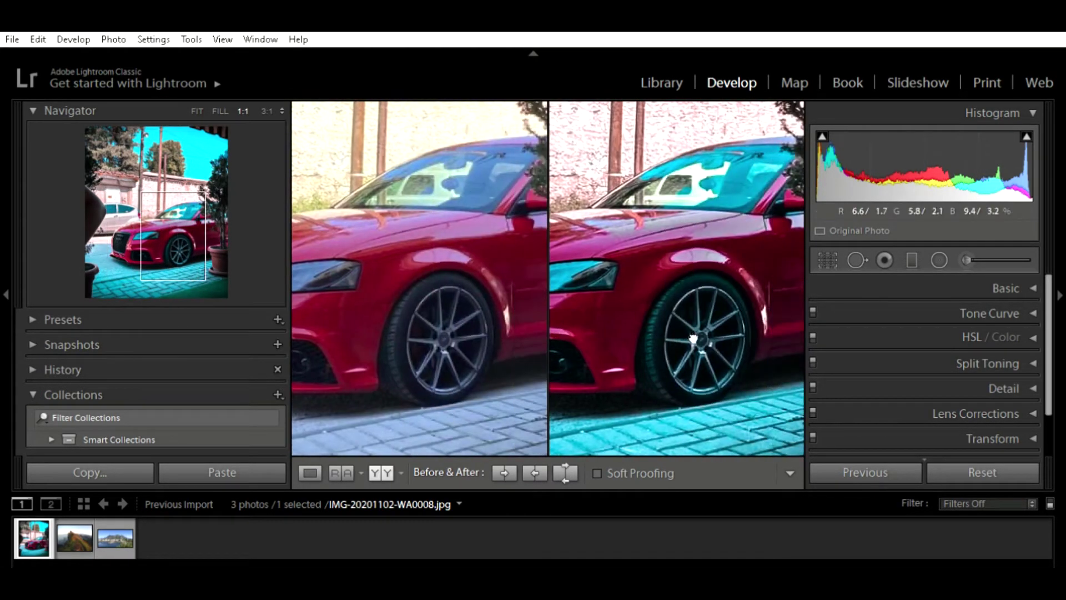
{"action": "left_click_drag", "start_coordinate": [689, 350], "coordinate": [583, 372]}
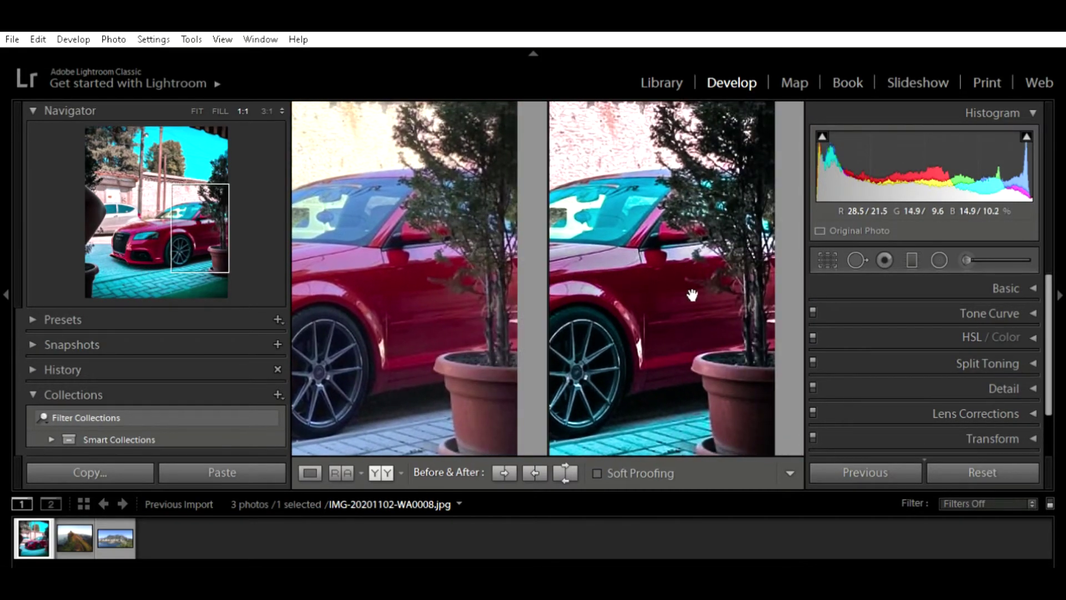
{"action": "left_click_drag", "start_coordinate": [706, 122], "coordinate": [705, 325]}
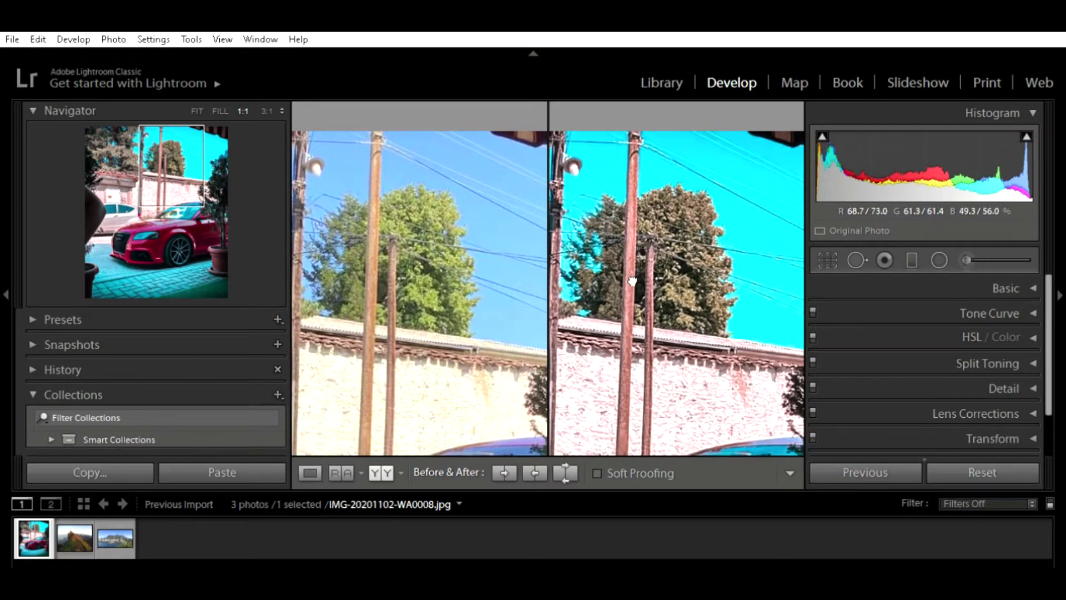
{"action": "left_click_drag", "start_coordinate": [597, 329], "coordinate": [706, 364]}
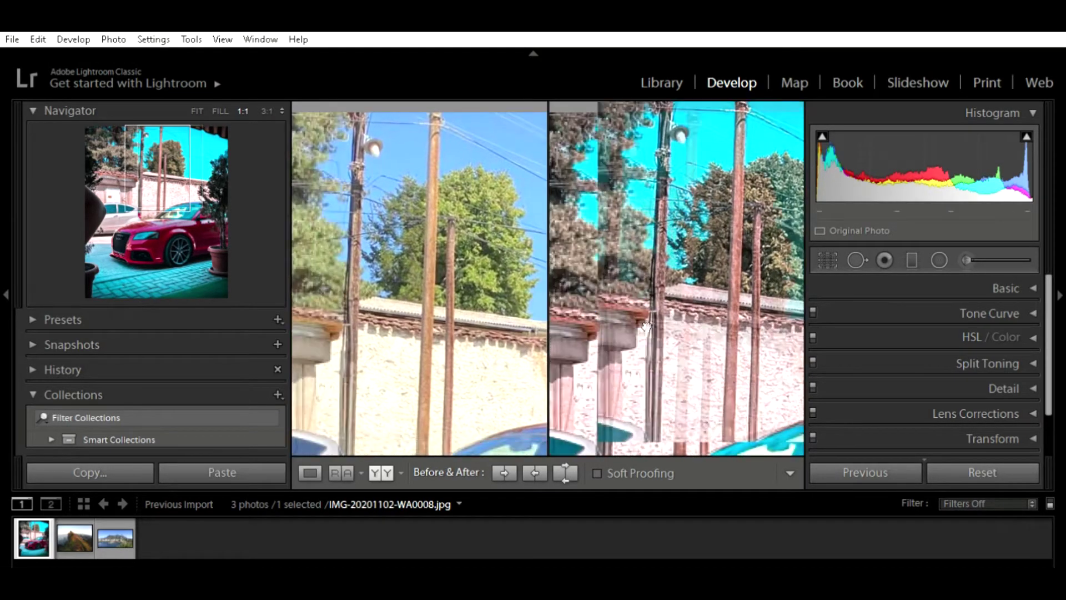
{"action": "left_click_drag", "start_coordinate": [583, 335], "coordinate": [631, 326]}
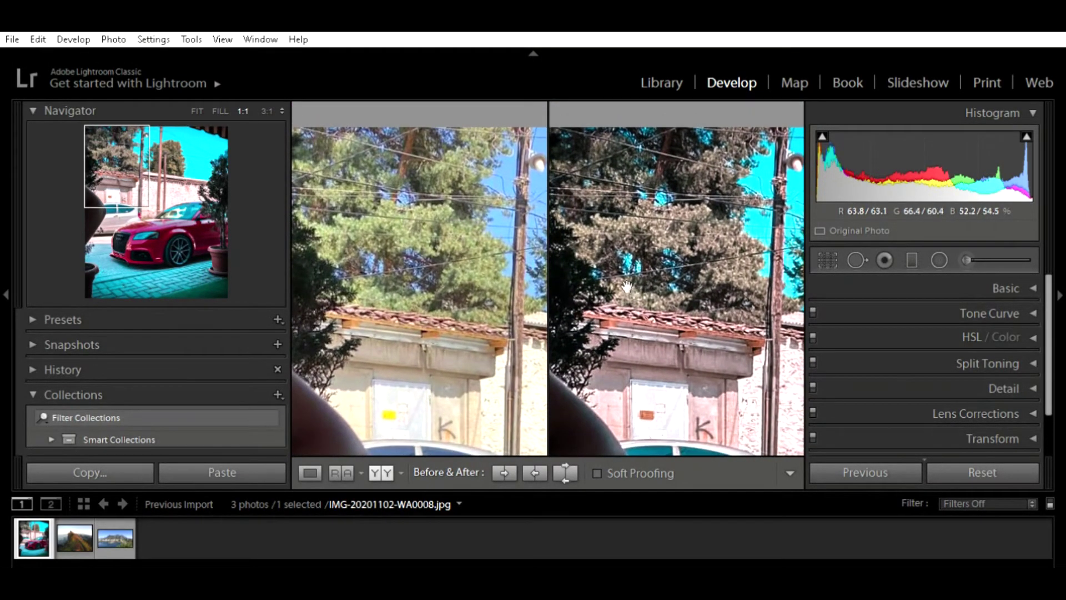
{"action": "left_click_drag", "start_coordinate": [633, 332], "coordinate": [641, 296]}
{"action": "left_click", "coordinate": [642, 296]}
{"action": "left_click", "coordinate": [641, 295]}
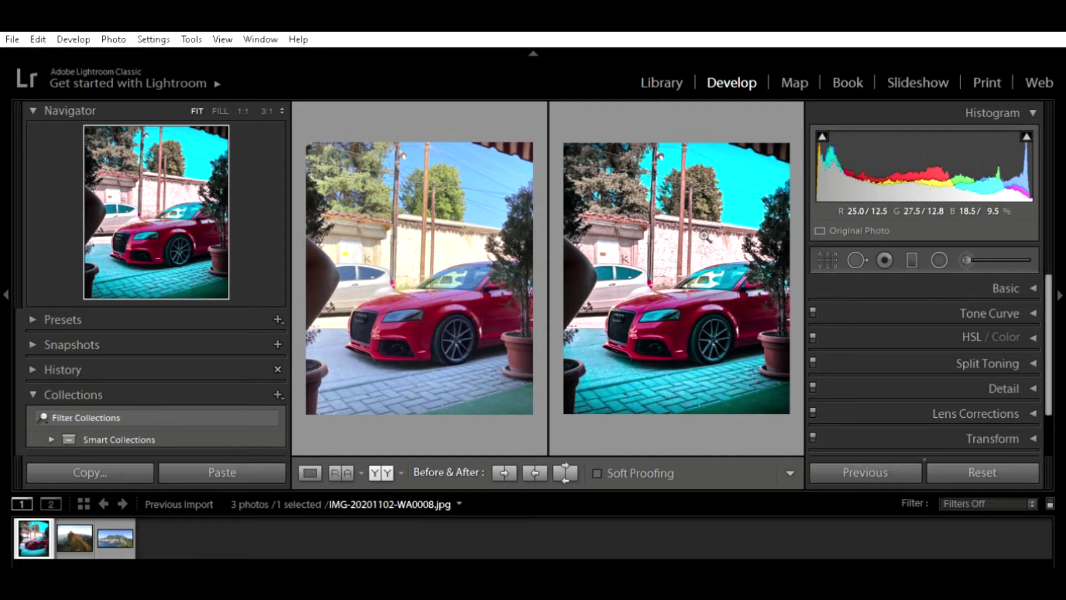
- Copy the car photo's settings and paste them onto the mountain ridge photo
{"action": "left_click", "coordinate": [125, 472]}
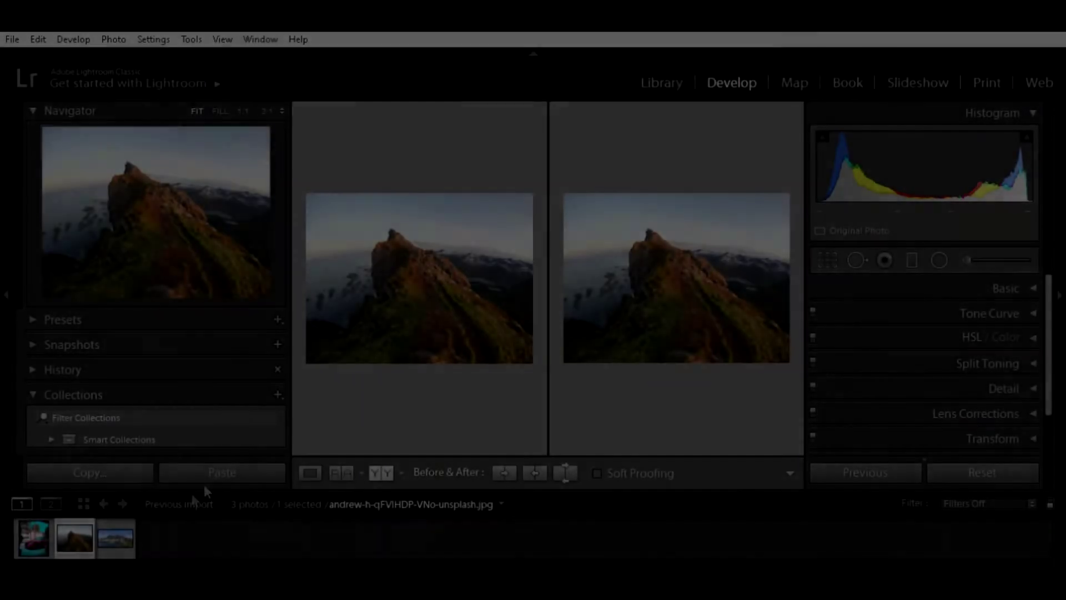
{"action": "left_click", "coordinate": [228, 466]}
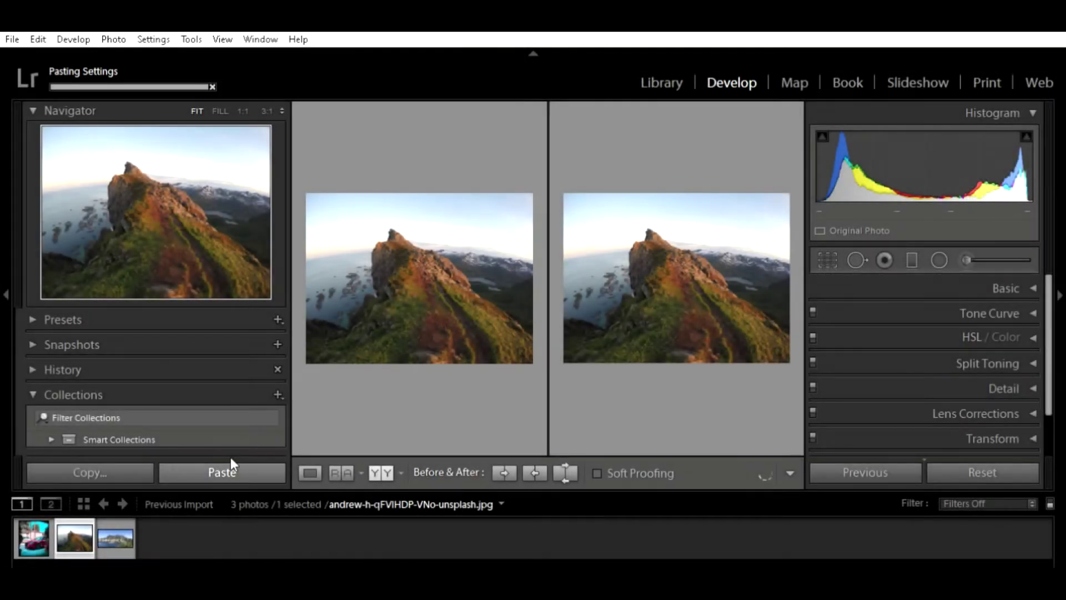
{"action": "left_click", "coordinate": [622, 289]}
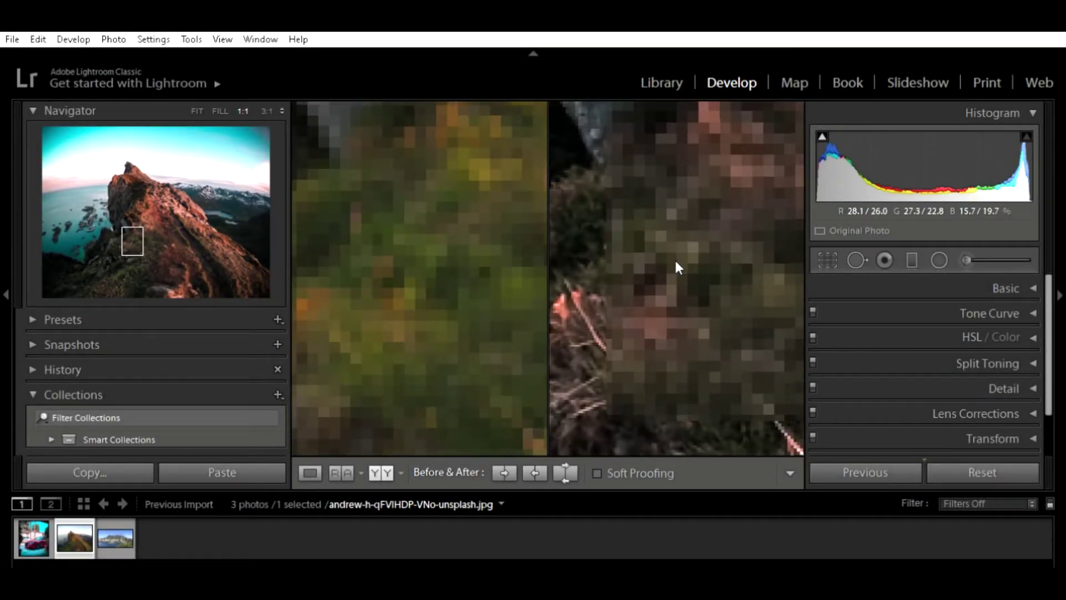
{"action": "left_click", "coordinate": [645, 265]}
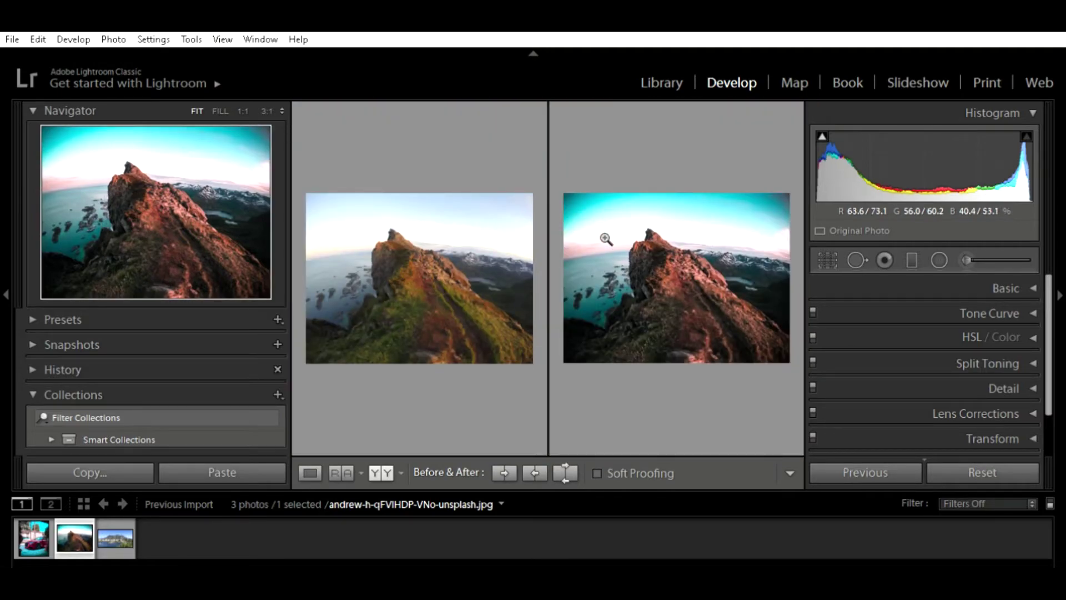
- Compare the graded mountain photo with its original by toggling and swapping Before/After
{"action": "left_click", "coordinate": [606, 237]}
{"action": "left_click", "coordinate": [700, 259]}
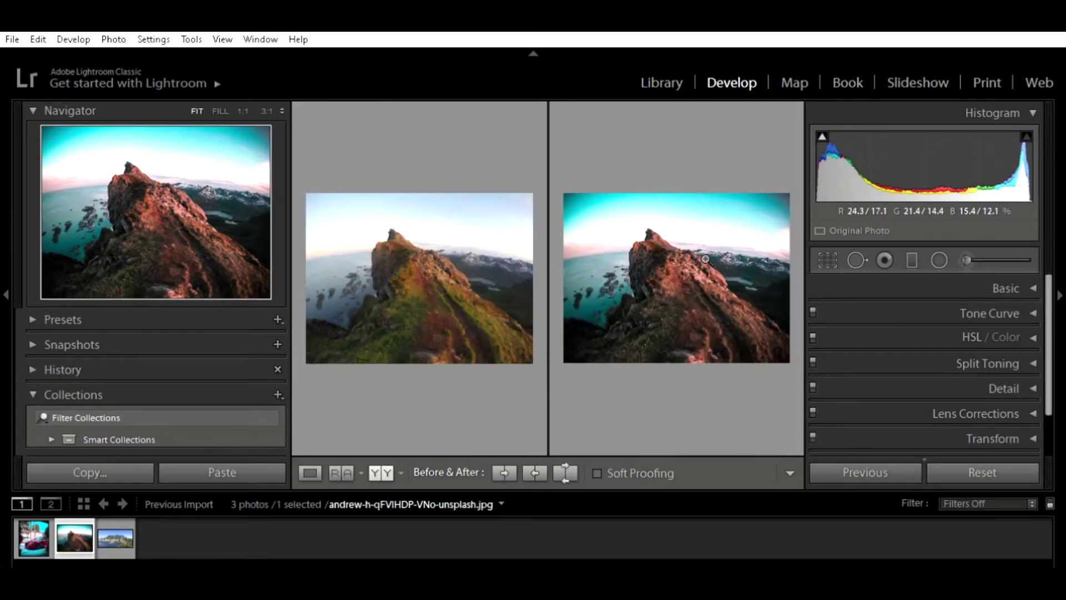
{"action": "left_click", "coordinate": [505, 467]}
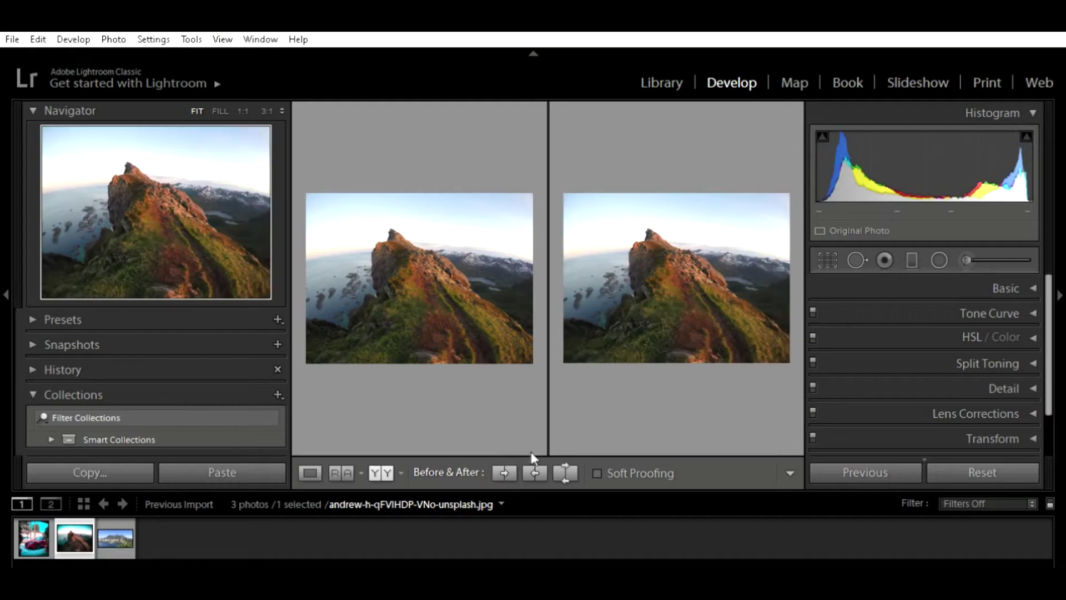
{"action": "key", "text": "ctrl+z"}
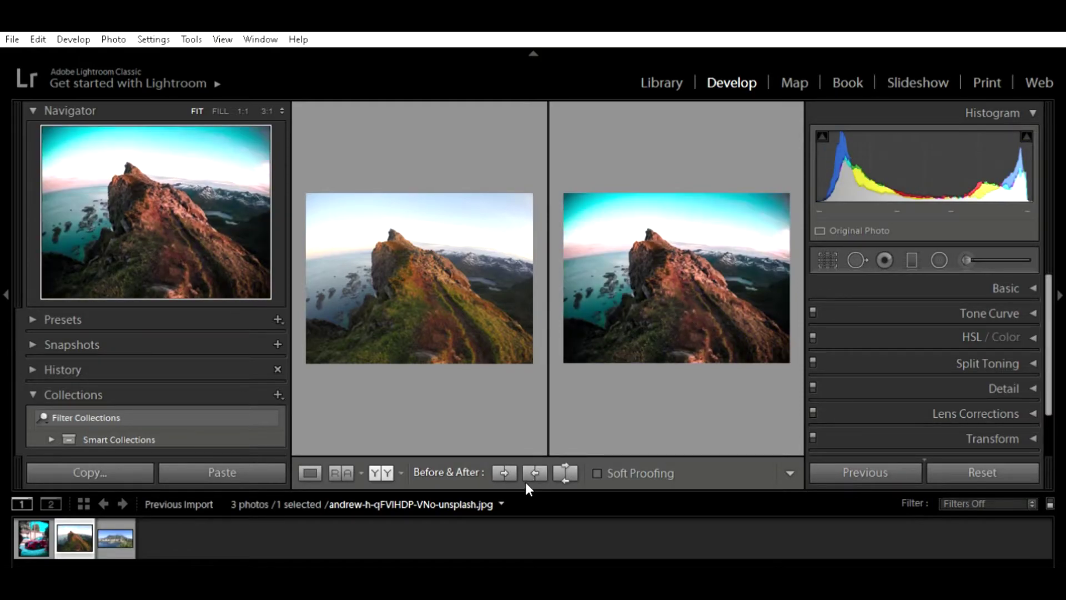
{"action": "left_click", "coordinate": [565, 459]}
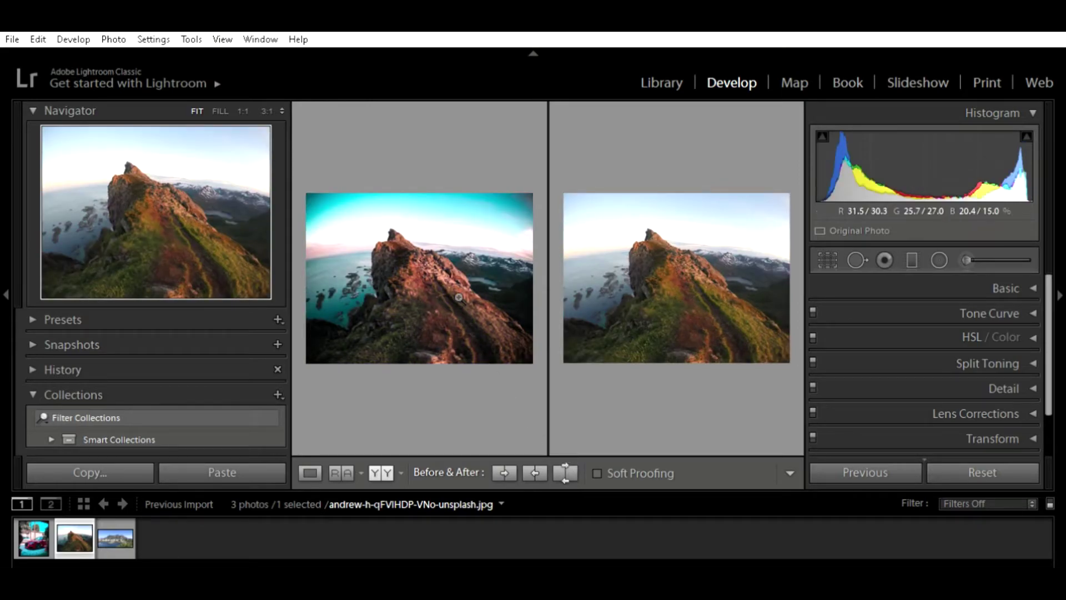
{"action": "left_click", "coordinate": [567, 461]}
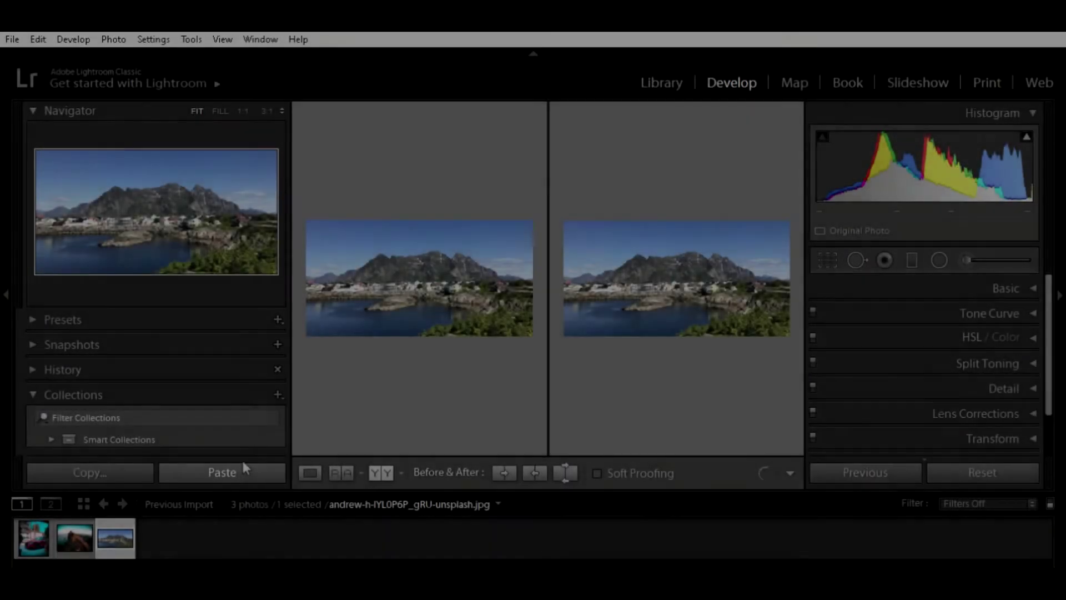
- Paste the teal-and-red grade onto the harbour photo and check the houses and water at 1:1
{"action": "left_click", "coordinate": [242, 471]}
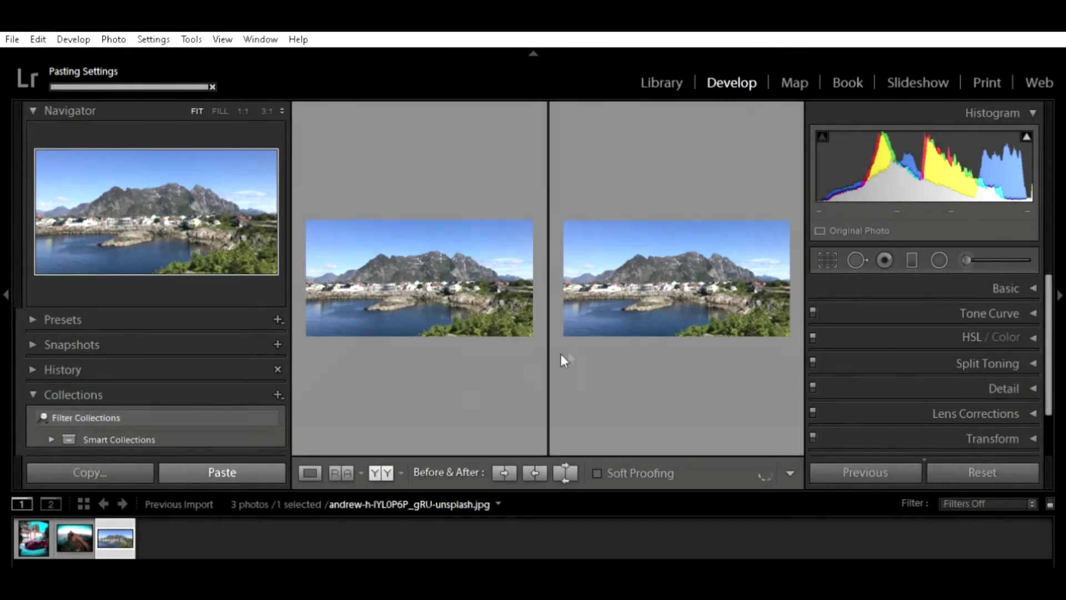
{"action": "left_click", "coordinate": [212, 226]}
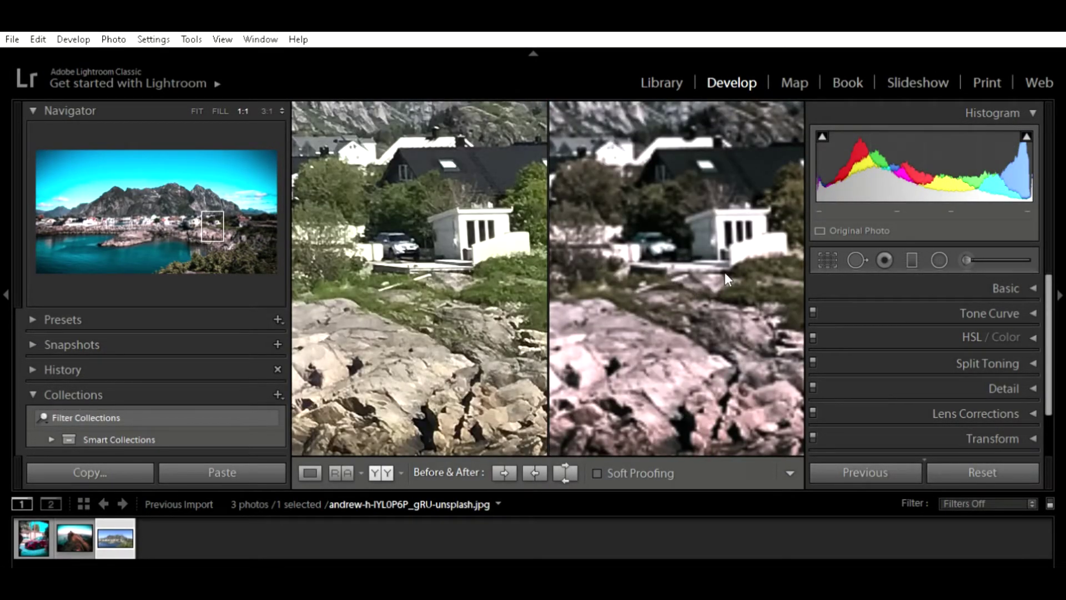
{"action": "left_click", "coordinate": [728, 276]}
{"action": "left_click", "coordinate": [622, 303]}
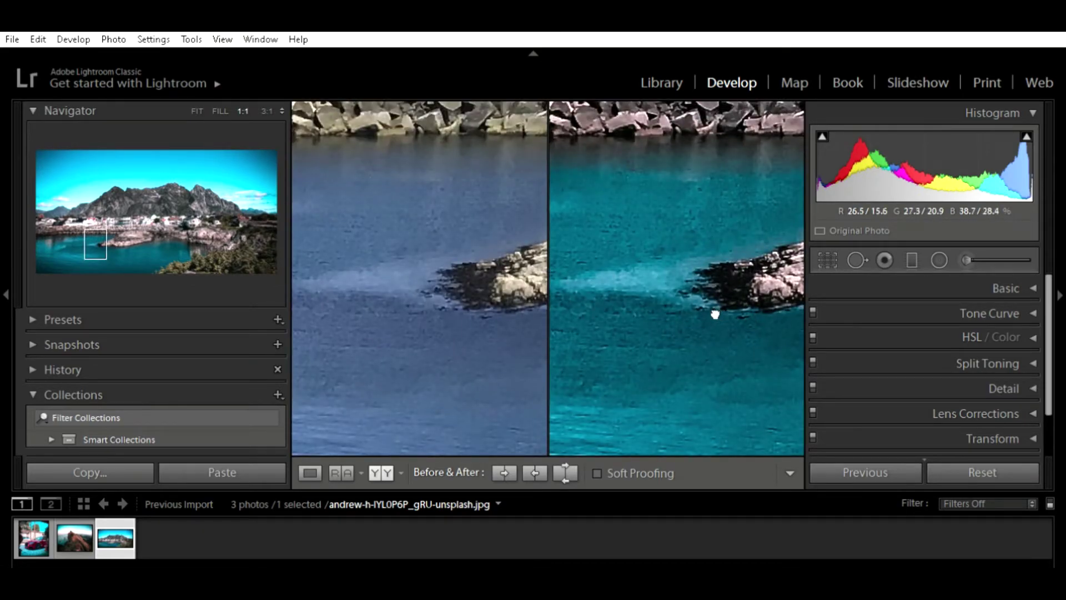
- Pan the 1:1 close-up over water, red-roofed houses and mountain, then fit the whole photo
{"action": "left_click_drag", "start_coordinate": [714, 310], "coordinate": [732, 328]}
{"action": "left_click_drag", "start_coordinate": [707, 257], "coordinate": [716, 453]}
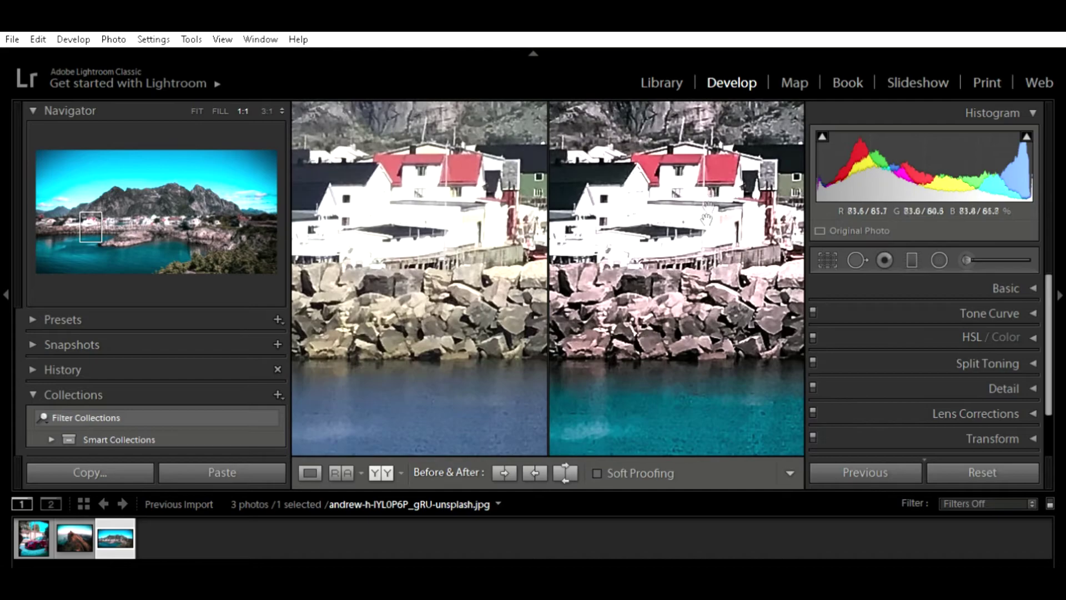
{"action": "left_click_drag", "start_coordinate": [764, 309], "coordinate": [690, 327]}
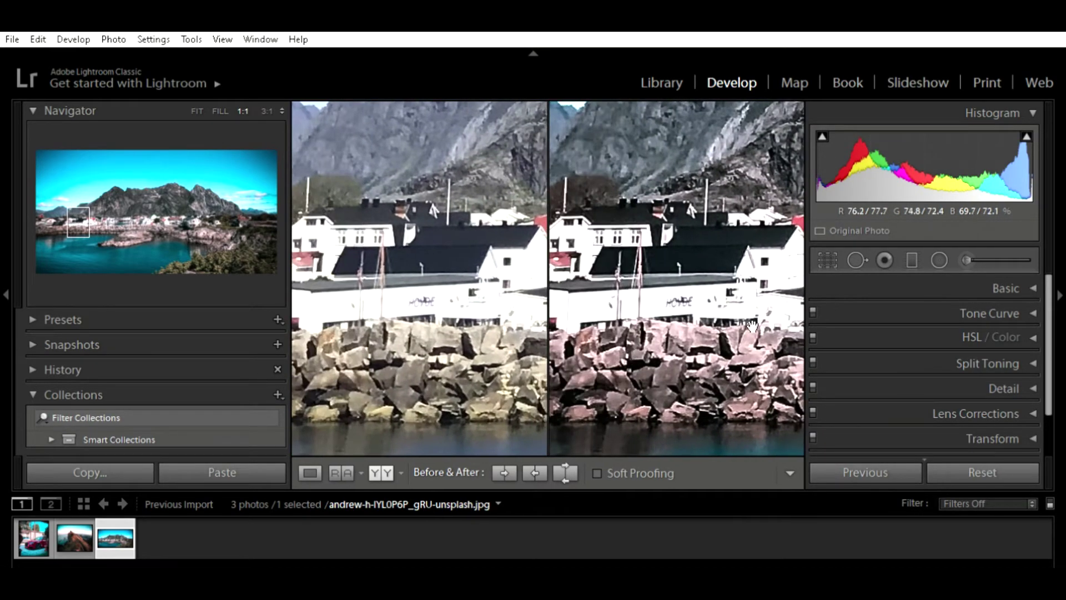
{"action": "left_click_drag", "start_coordinate": [758, 325], "coordinate": [688, 360]}
{"action": "left_click", "coordinate": [685, 352]}
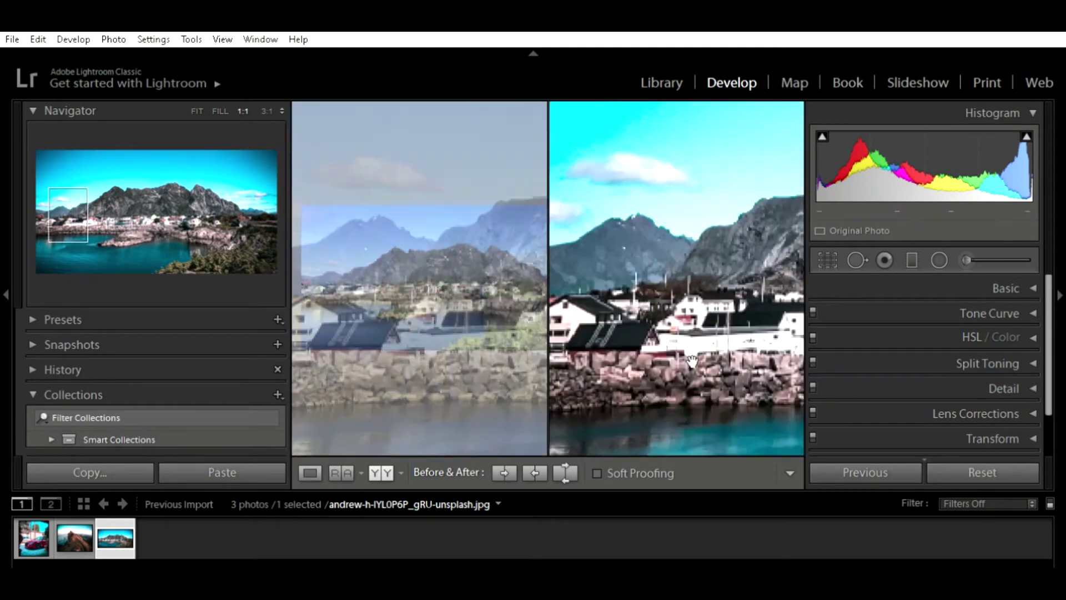
{"action": "left_click", "coordinate": [683, 331]}
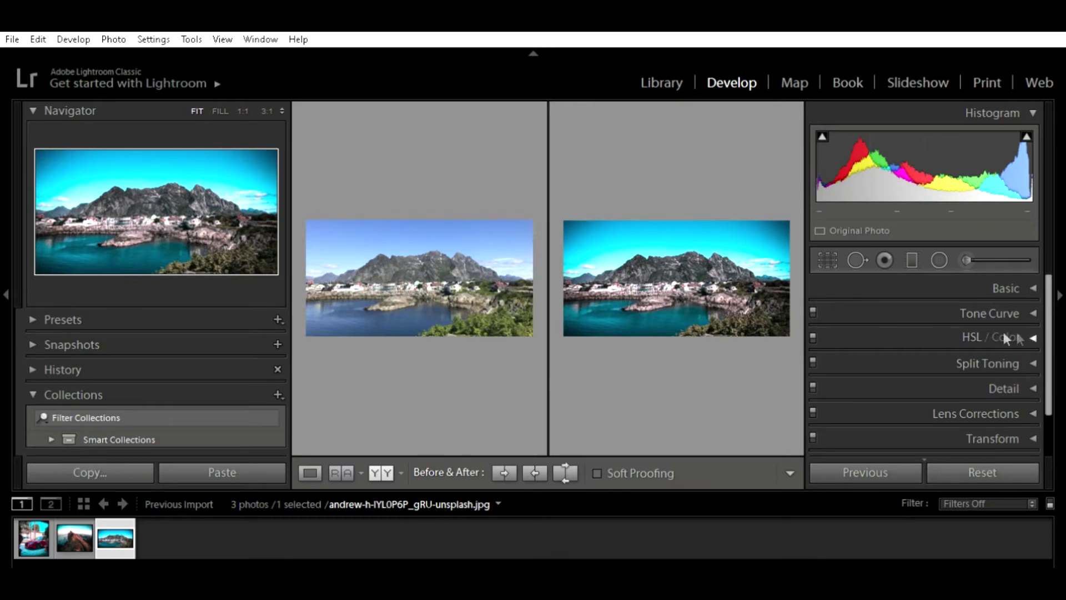
- Add a post-crop vignette with Amount +28 to the harbour photo, then collapse Effects
{"action": "scroll", "coordinate": [999, 384], "scroll_direction": "down", "scroll_amount": 2}
{"action": "left_click", "coordinate": [1020, 413]}
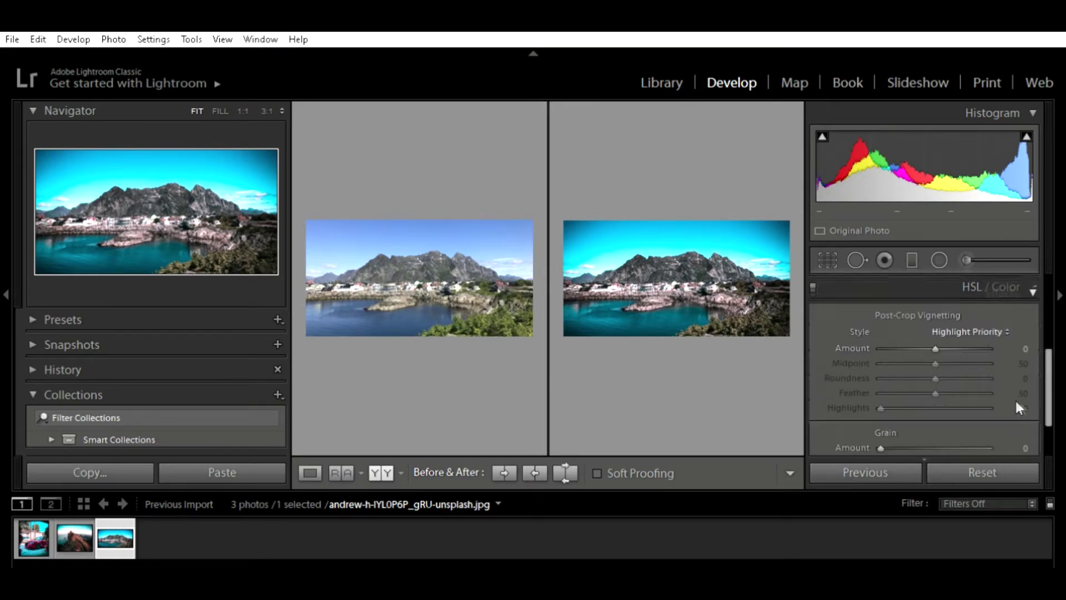
{"action": "left_click_drag", "start_coordinate": [1049, 381], "coordinate": [1052, 401]}
{"action": "left_click_drag", "start_coordinate": [939, 290], "coordinate": [948, 295]}
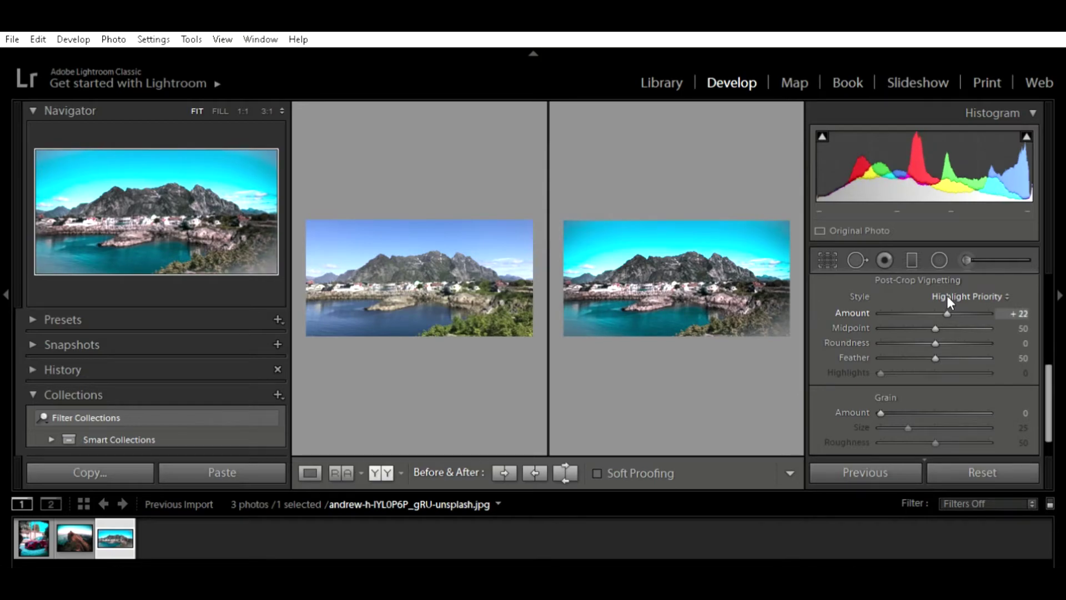
{"action": "mouse_move", "coordinate": [947, 296]}
{"action": "left_mouse_down"}
{"action": "mouse_move", "coordinate": [962, 312]}
{"action": "mouse_move", "coordinate": [948, 312]}
{"action": "mouse_move", "coordinate": [951, 342]}
{"action": "mouse_move", "coordinate": [900, 330]}
{"action": "mouse_move", "coordinate": [925, 332]}
{"action": "left_mouse_up"}
{"action": "scroll", "coordinate": [1050, 385], "scroll_direction": "down", "scroll_amount": 1}
{"action": "scroll", "coordinate": [1050, 384], "scroll_direction": "up", "scroll_amount": 2}
{"action": "left_click", "coordinate": [1034, 309]}
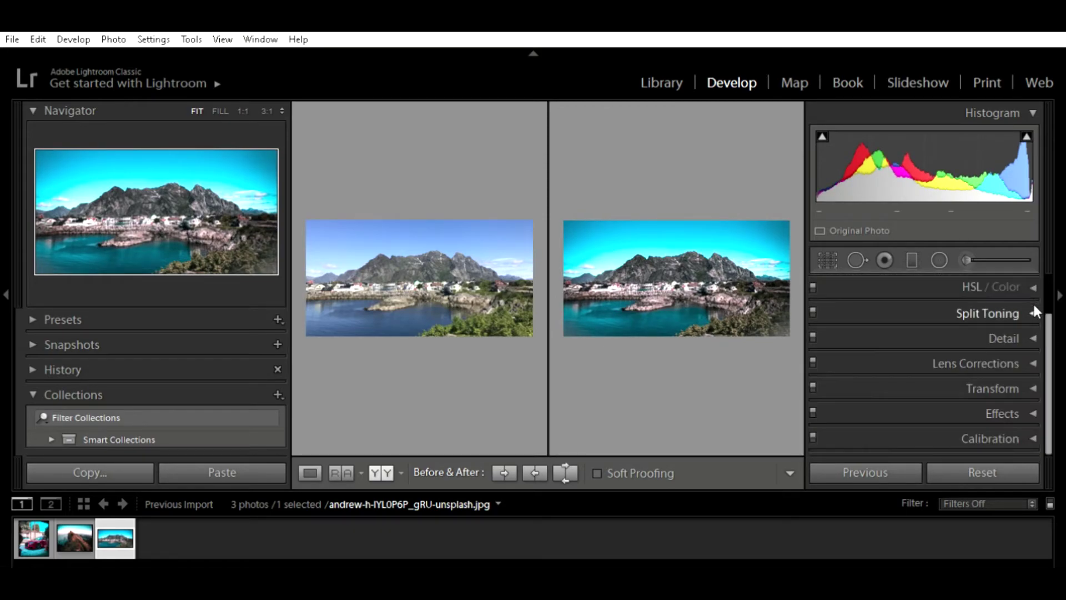
- Expand Calibration and widen the before/after previews by dragging the side panel edges inward
{"action": "left_click", "coordinate": [1027, 438]}
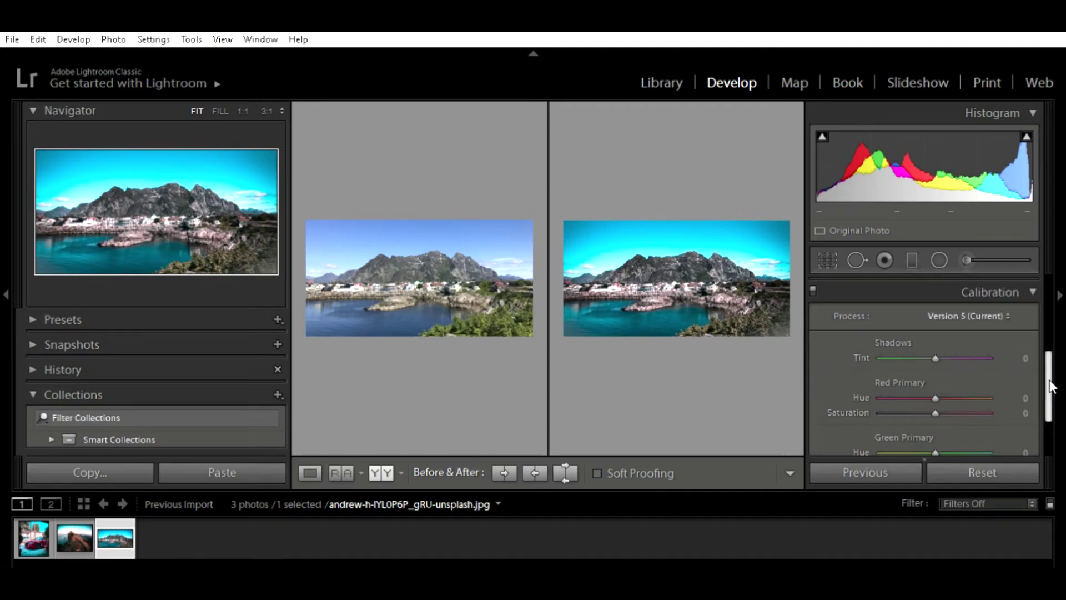
{"action": "scroll", "coordinate": [1033, 383], "scroll_direction": "down", "scroll_amount": 3}
{"action": "left_click", "coordinate": [672, 290]}
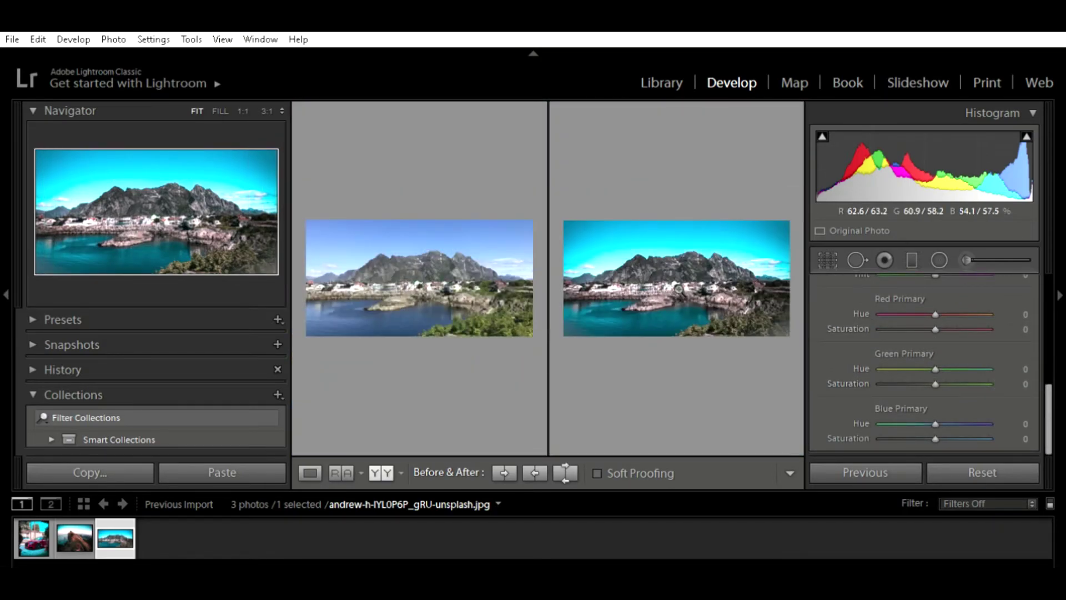
{"action": "left_click", "coordinate": [679, 290]}
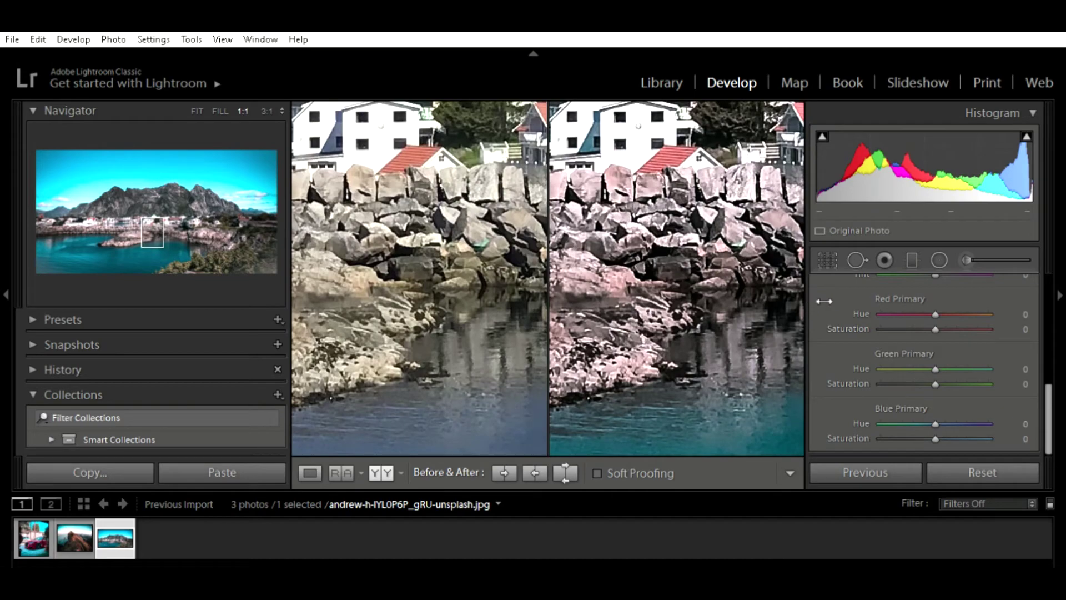
{"action": "left_click_drag", "start_coordinate": [823, 301], "coordinate": [911, 291]}
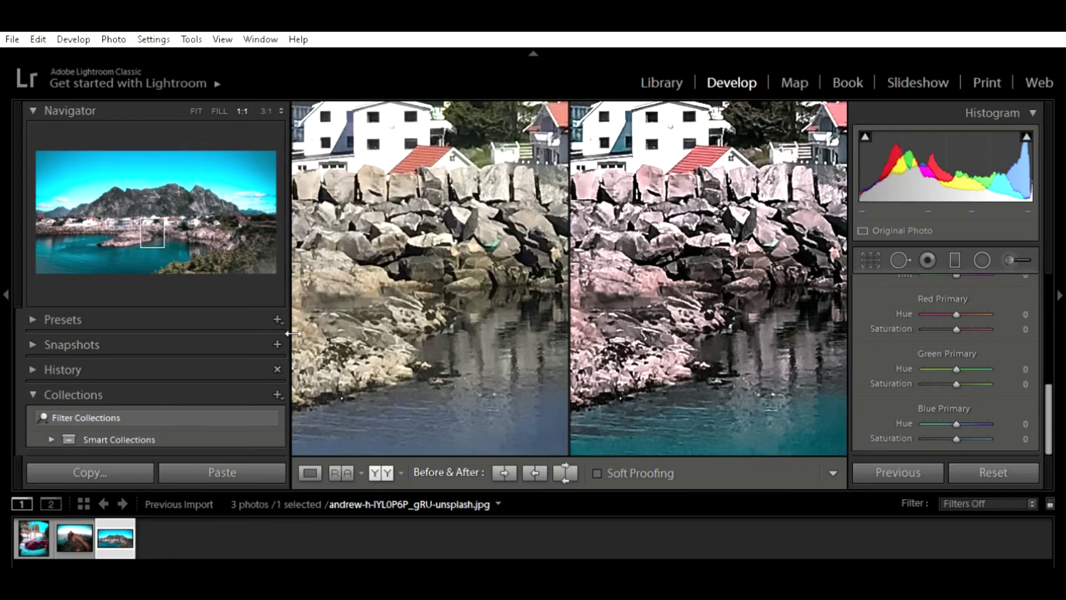
{"action": "left_click_drag", "start_coordinate": [290, 340], "coordinate": [272, 342]}
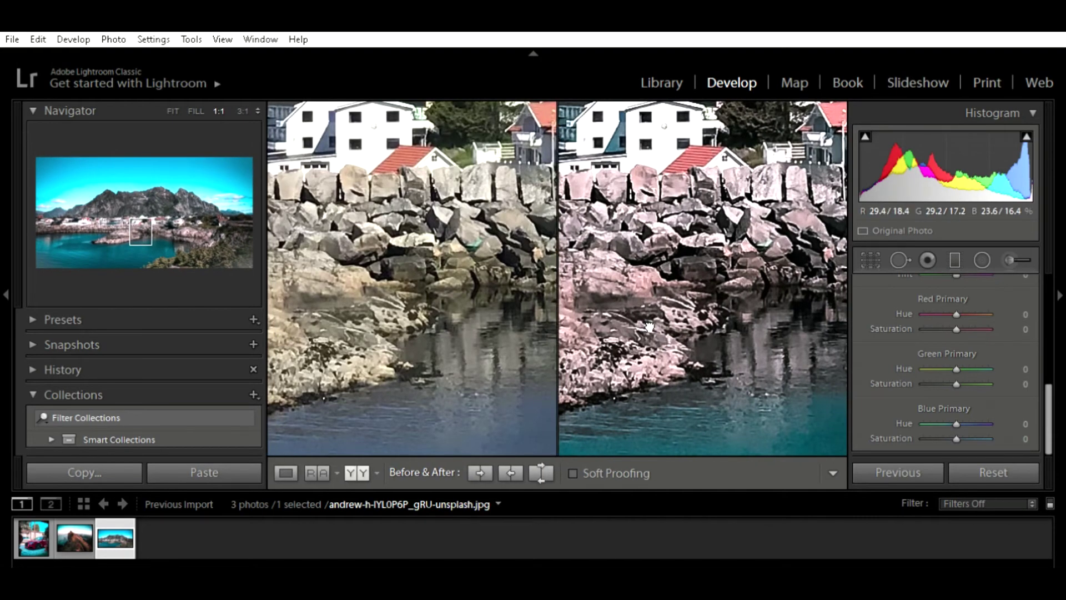
- Inspect the shoreline bushes and mountain face at 1:1, returning to the whole-photo view
{"action": "left_click", "coordinate": [648, 324]}
{"action": "left_click", "coordinate": [803, 309]}
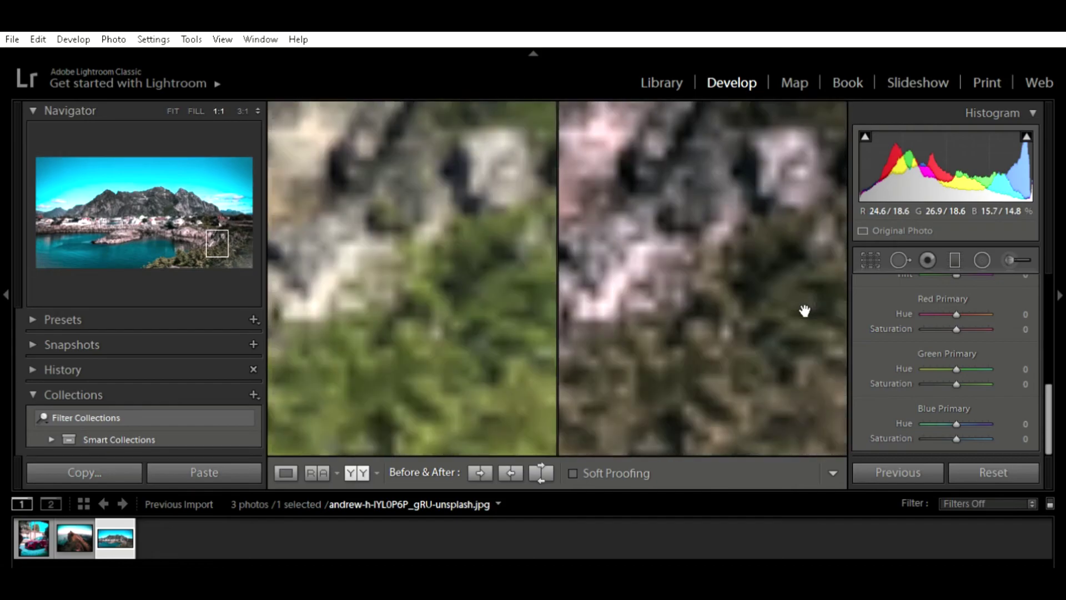
{"action": "mouse_move", "coordinate": [715, 283]}
{"action": "left_mouse_down"}
{"action": "mouse_move", "coordinate": [826, 274]}
{"action": "mouse_move", "coordinate": [738, 283]}
{"action": "left_mouse_up"}
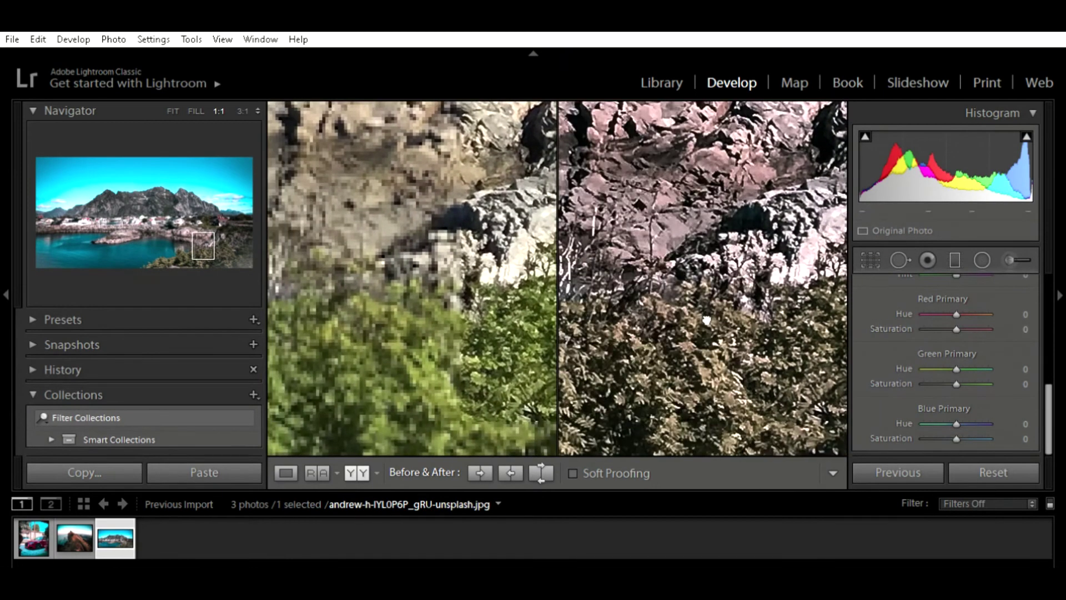
{"action": "left_click", "coordinate": [738, 284]}
{"action": "left_click", "coordinate": [761, 259]}
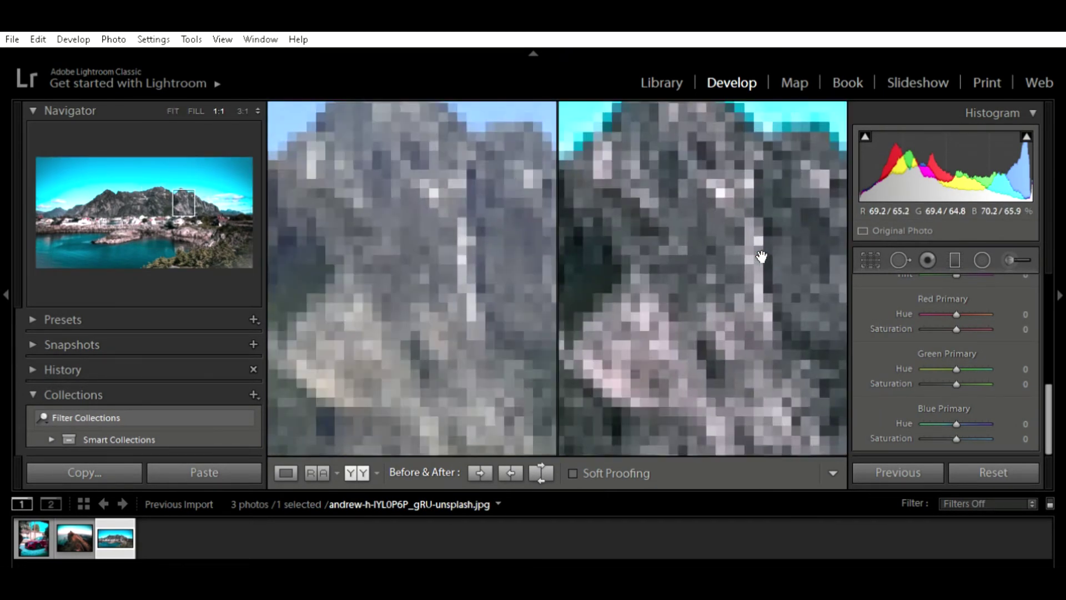
{"action": "mouse_move", "coordinate": [761, 259]}
{"action": "left_mouse_down"}
{"action": "mouse_move", "coordinate": [733, 287]}
{"action": "mouse_move", "coordinate": [766, 361]}
{"action": "left_mouse_up"}
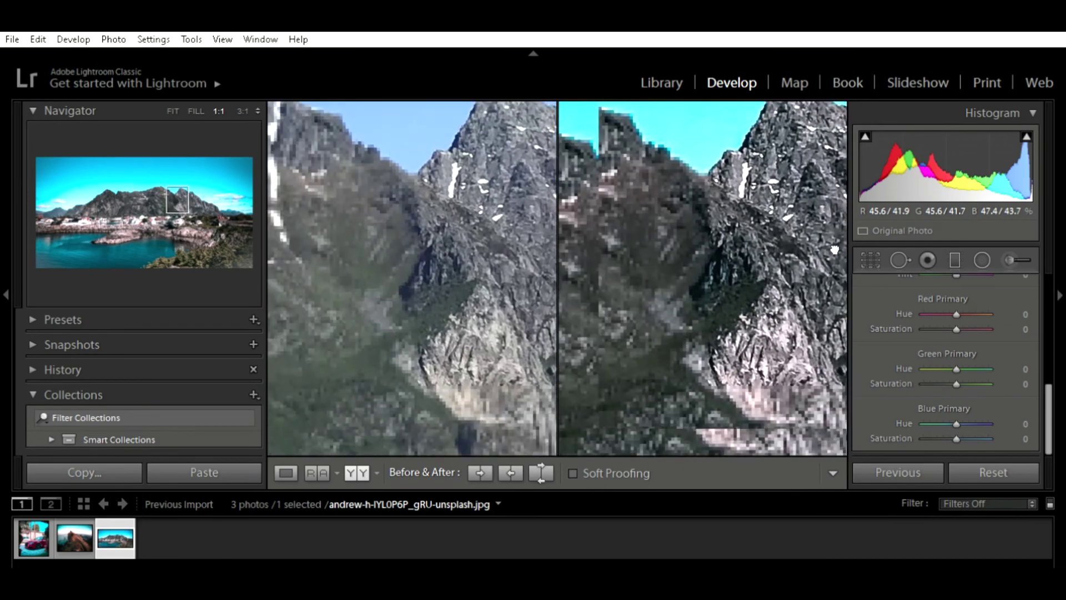
{"action": "left_click", "coordinate": [765, 361]}
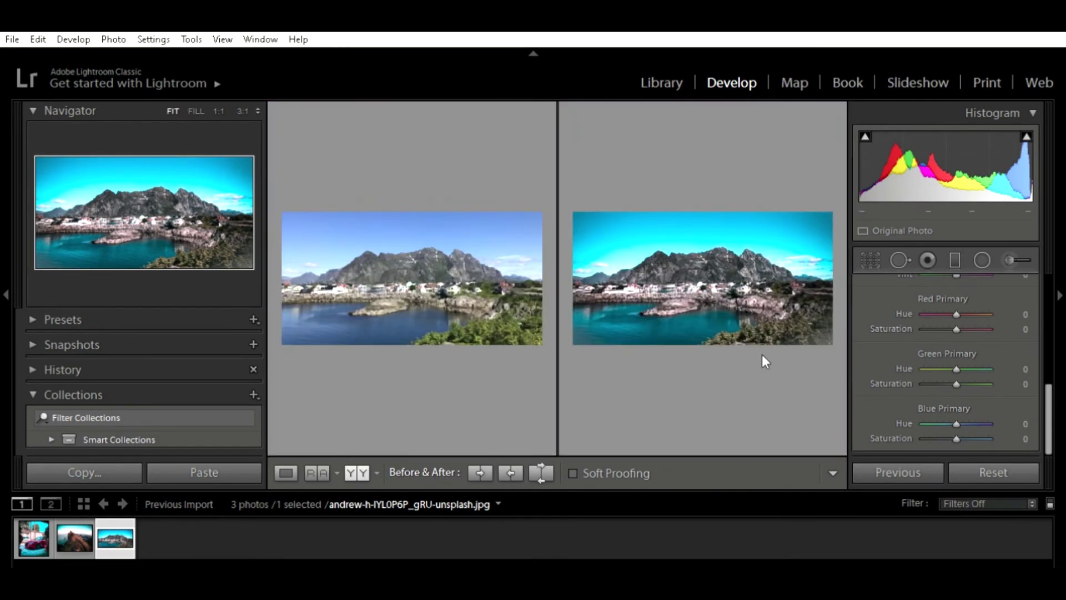
- Review the car, mountain and harbour photos in Library Loupe, then open Compare view
{"action": "left_click", "coordinate": [668, 67]}
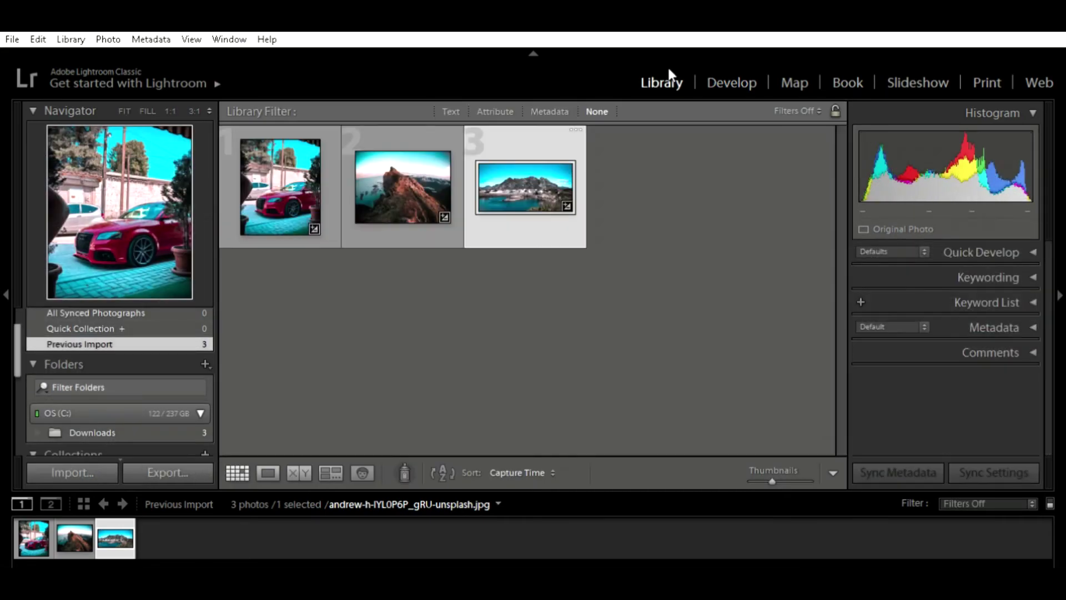
{"action": "double_click", "coordinate": [283, 177]}
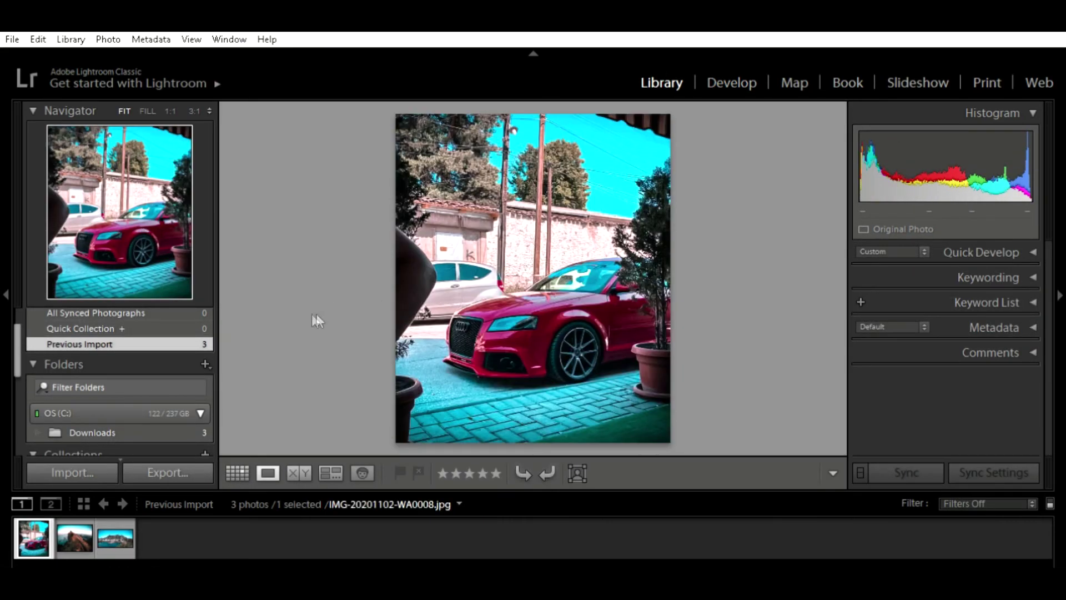
{"action": "key", "text": "Right"}
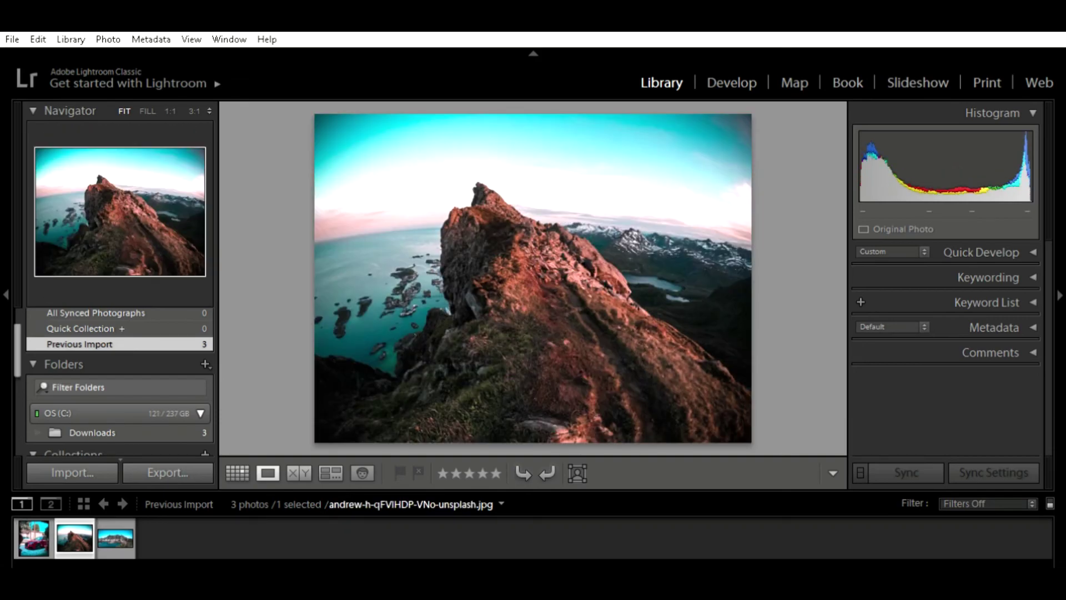
{"action": "key", "text": "Right"}
{"action": "key", "text": "Left"}
{"action": "key", "text": "Left"}
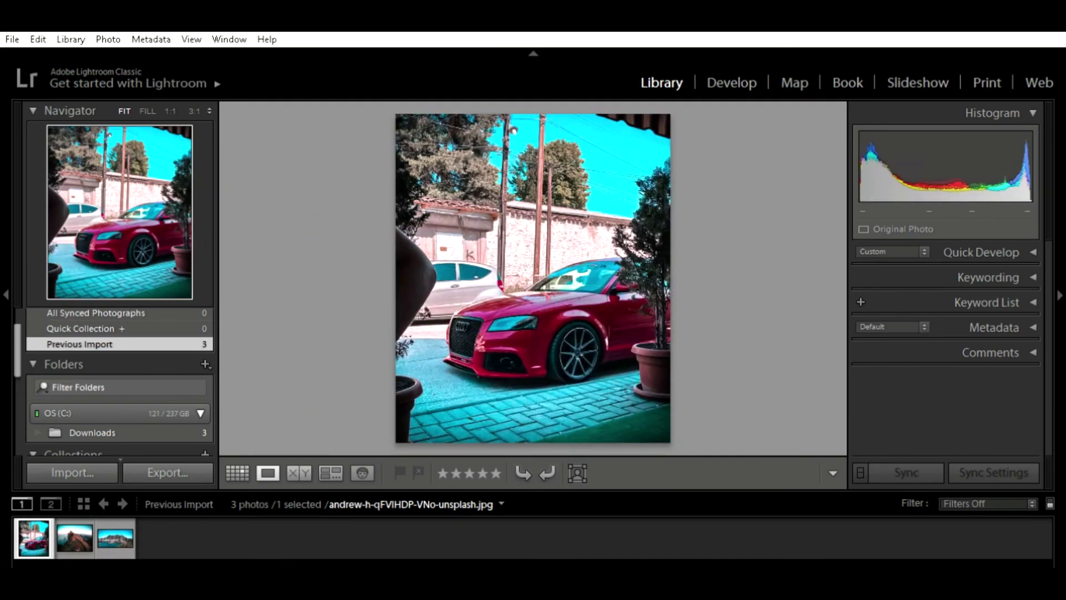
{"action": "key", "text": "Right"}
{"action": "key", "text": "Right"}
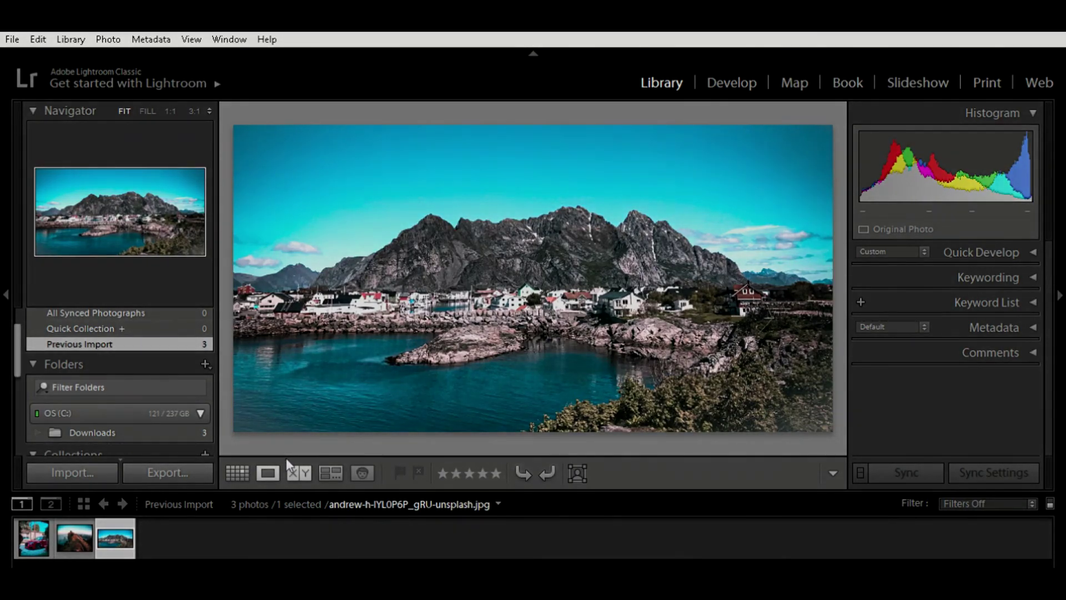
{"action": "left_click", "coordinate": [287, 465]}
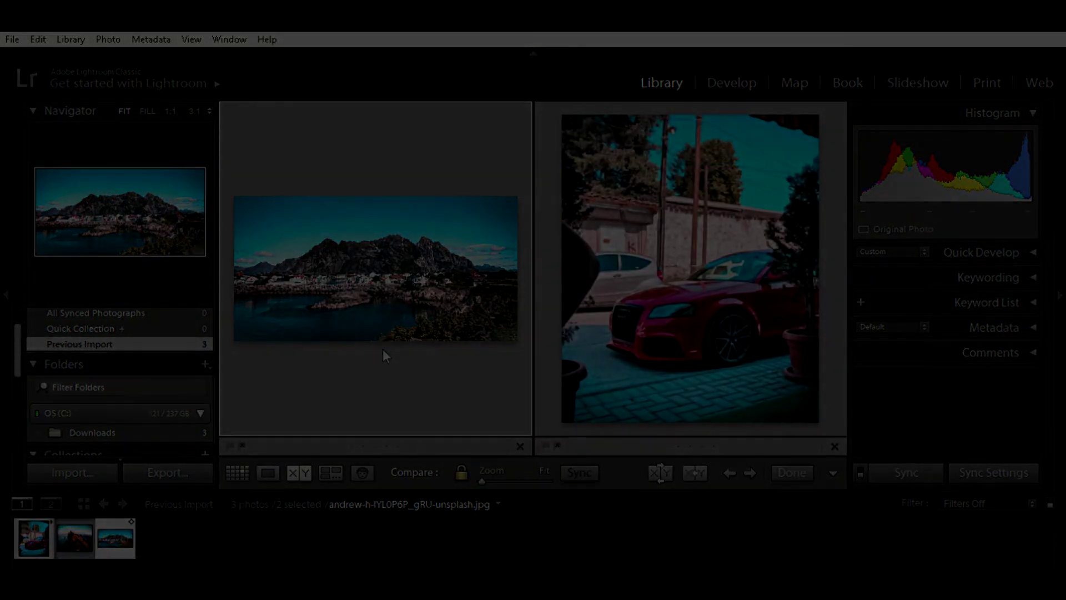